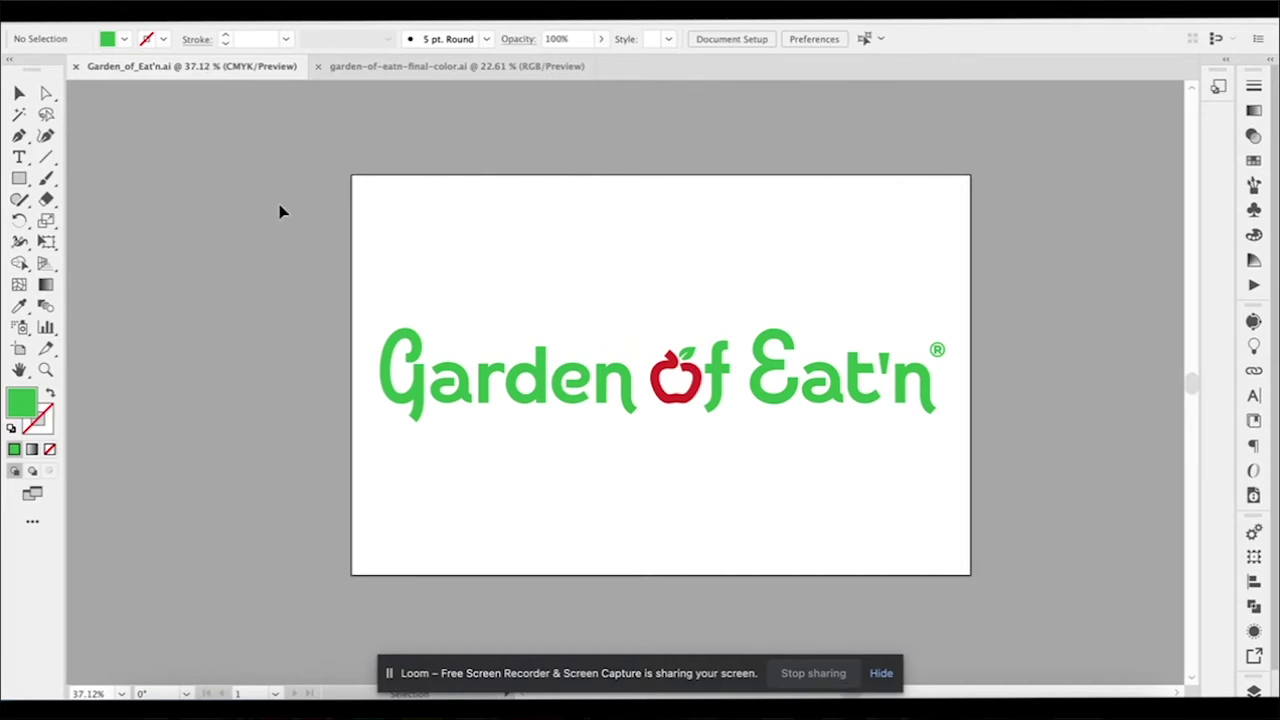
# - Look over the final-color logo concepts file, then return to the Garden of Eat'n logo document
pyautogui.hscroll(2, 340, 212)
pyautogui.scroll(-1, 340, 212)
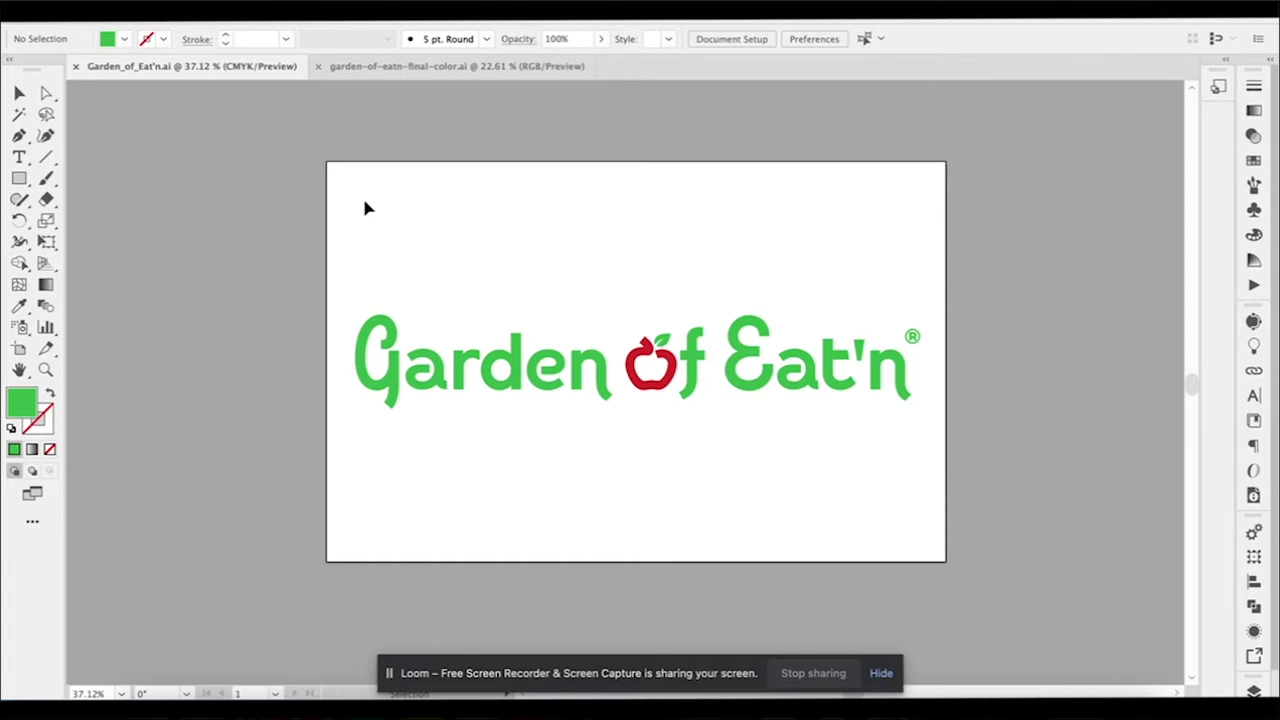
pyautogui.click(372, 67)
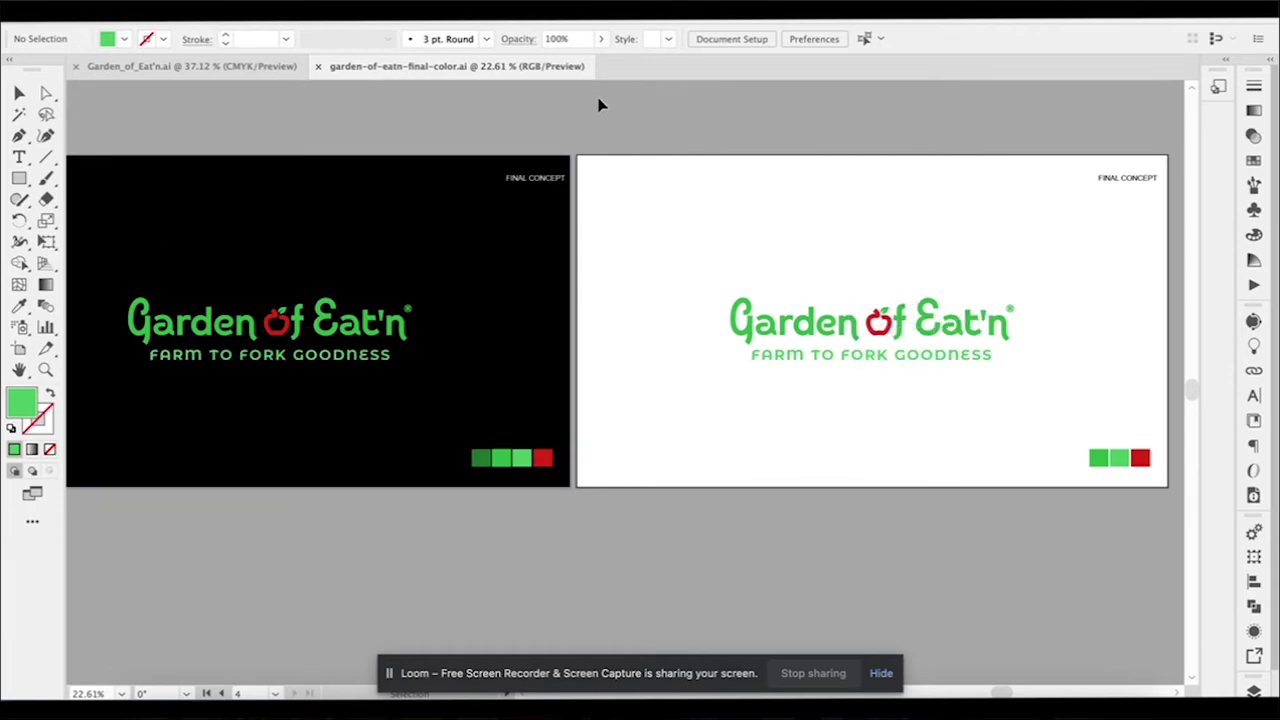
pyautogui.click(175, 70)
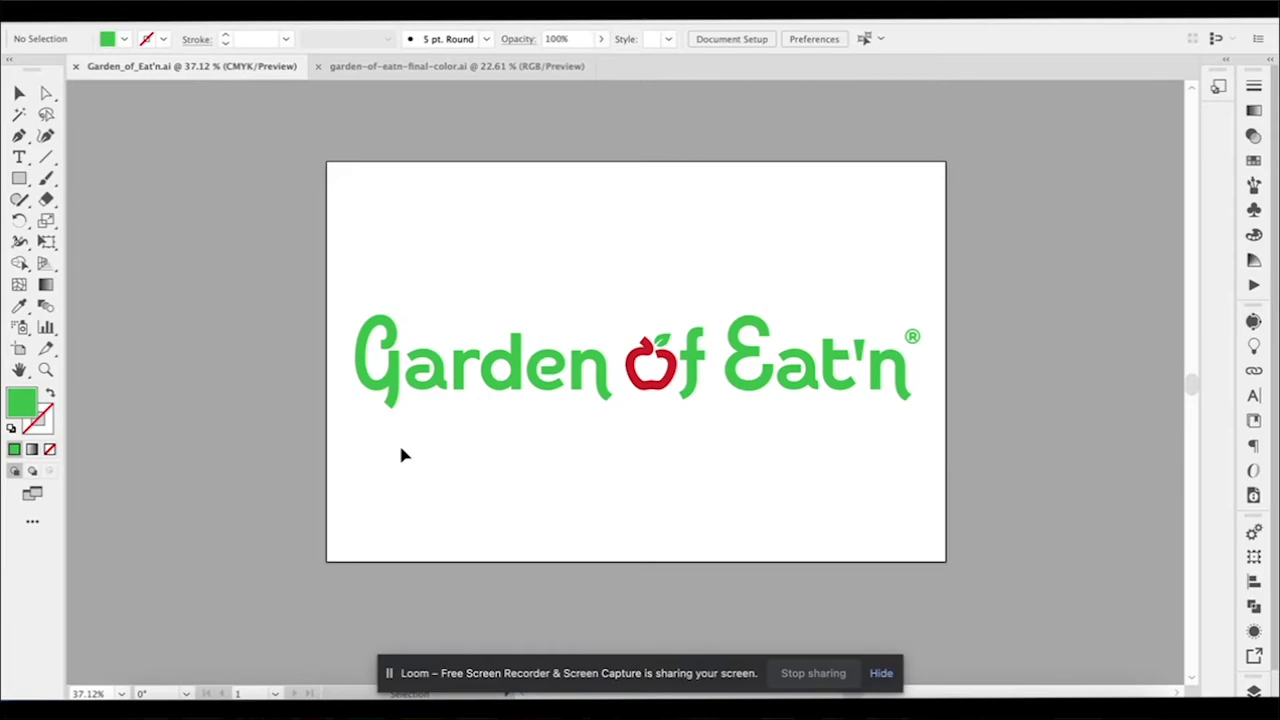
# - Step forward through the Garden of Eat'n photos in Google Maps to the takeout shrimp salad
pyautogui.click(311, 700)
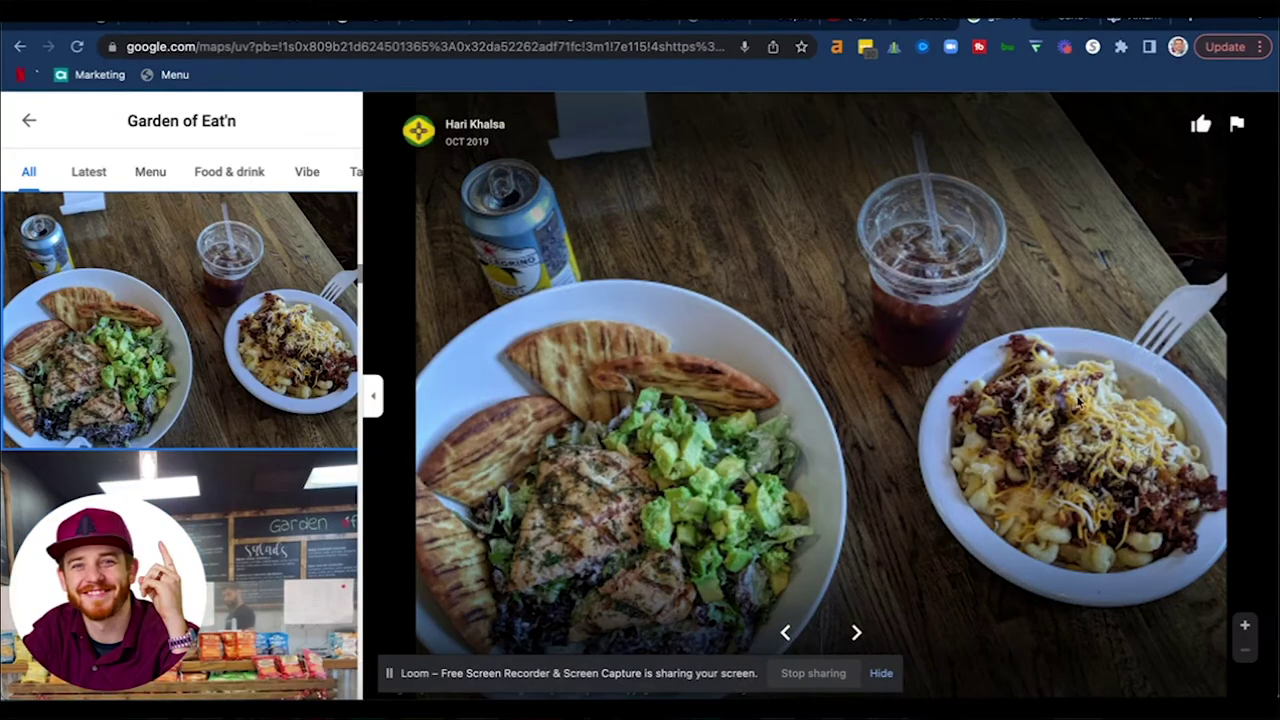
pyautogui.press('Right')
pyautogui.press('Right')
pyautogui.press('Right')
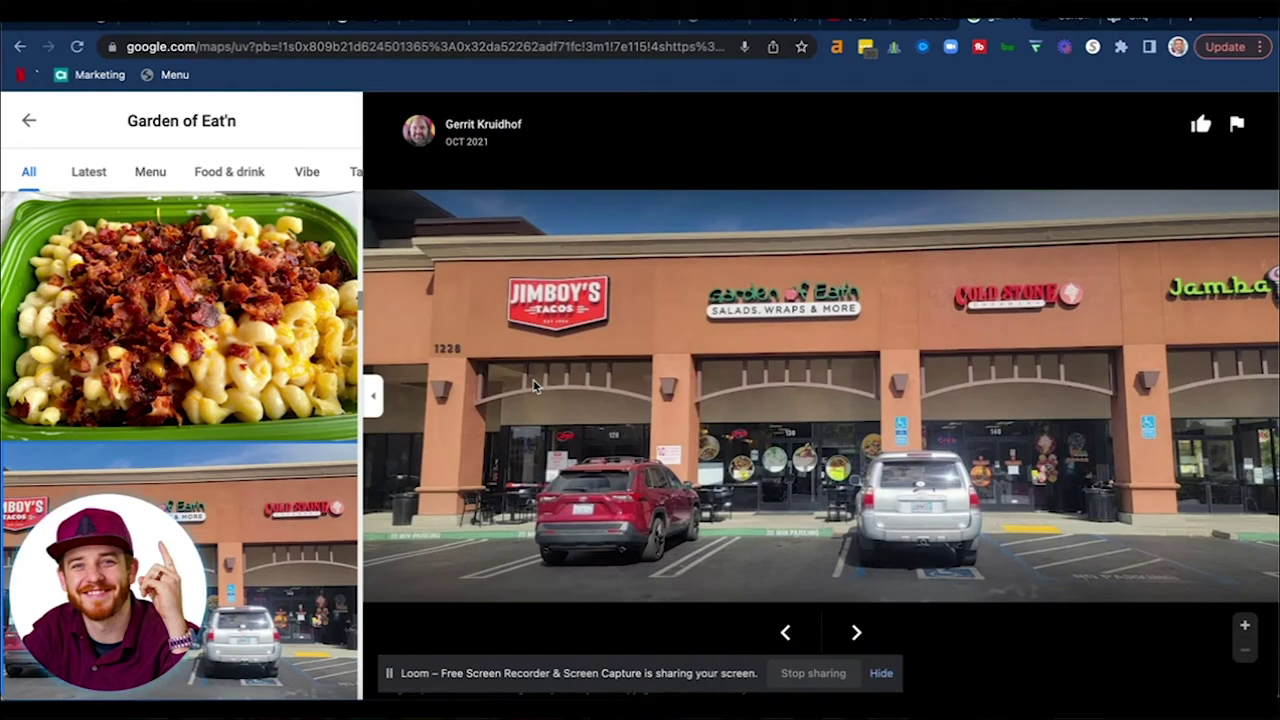
pyautogui.press('Right')
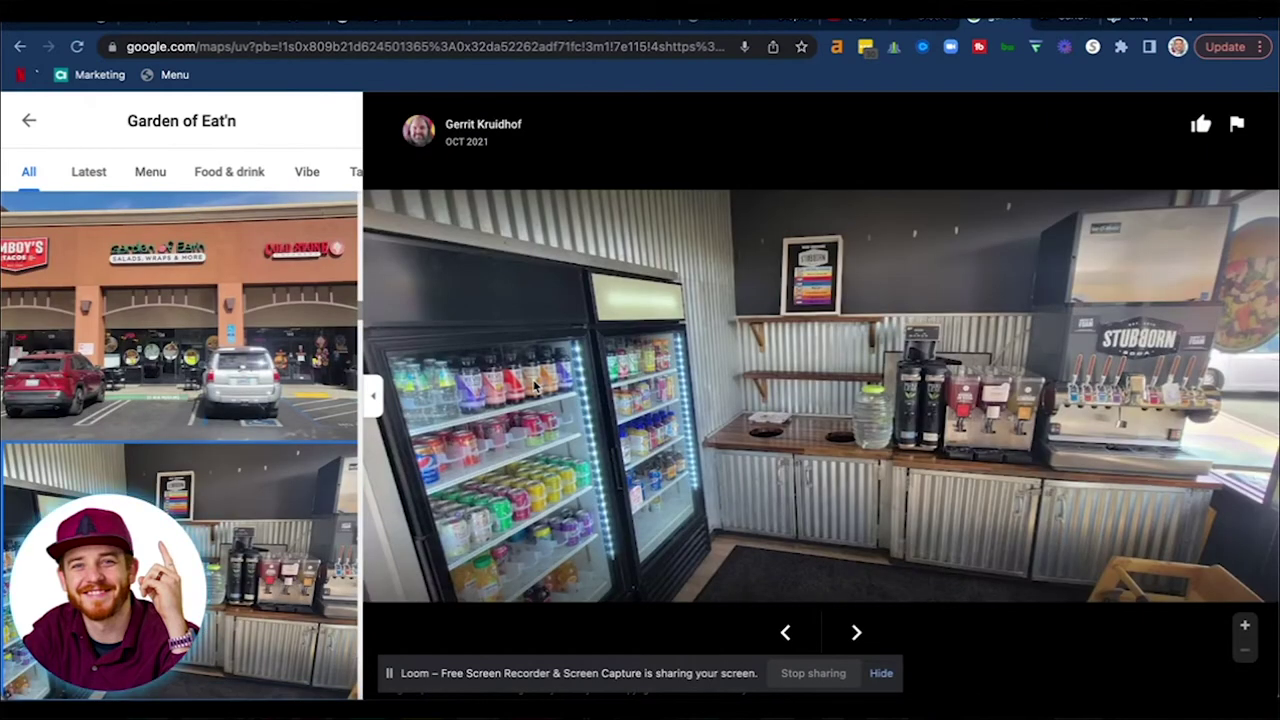
pyautogui.press('Right')
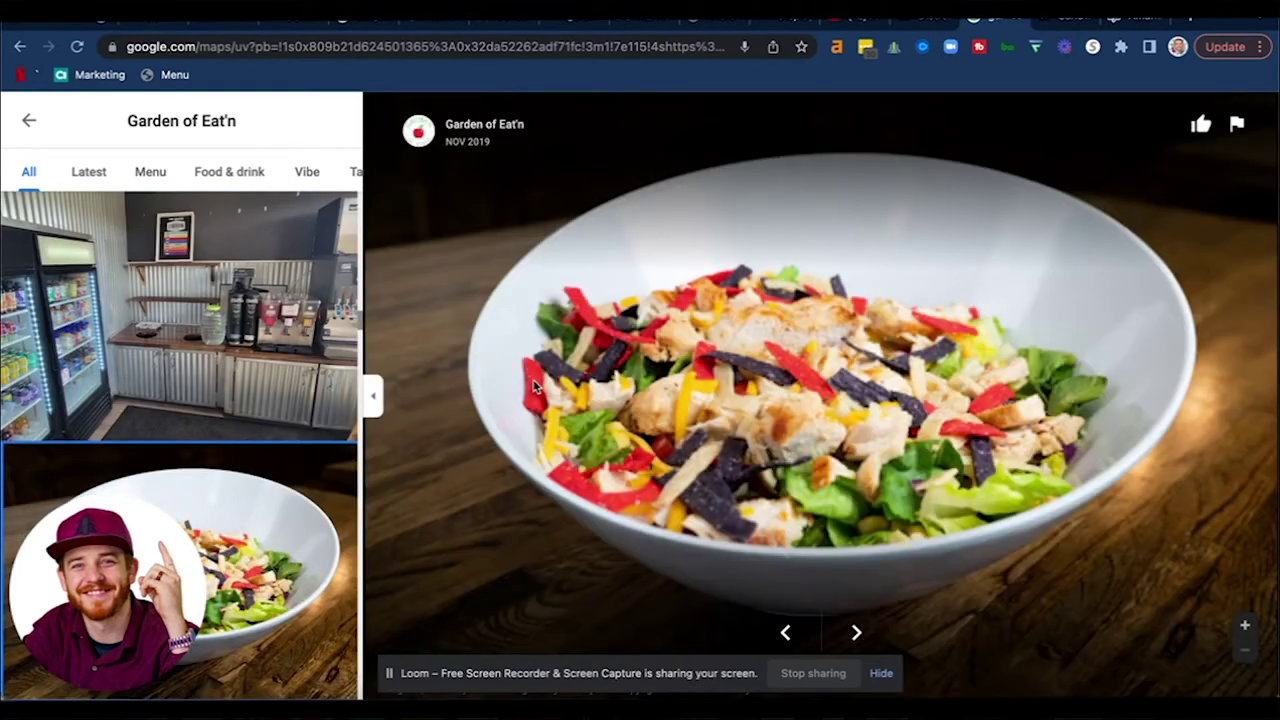
pyautogui.press('Right')
pyautogui.press('Right')
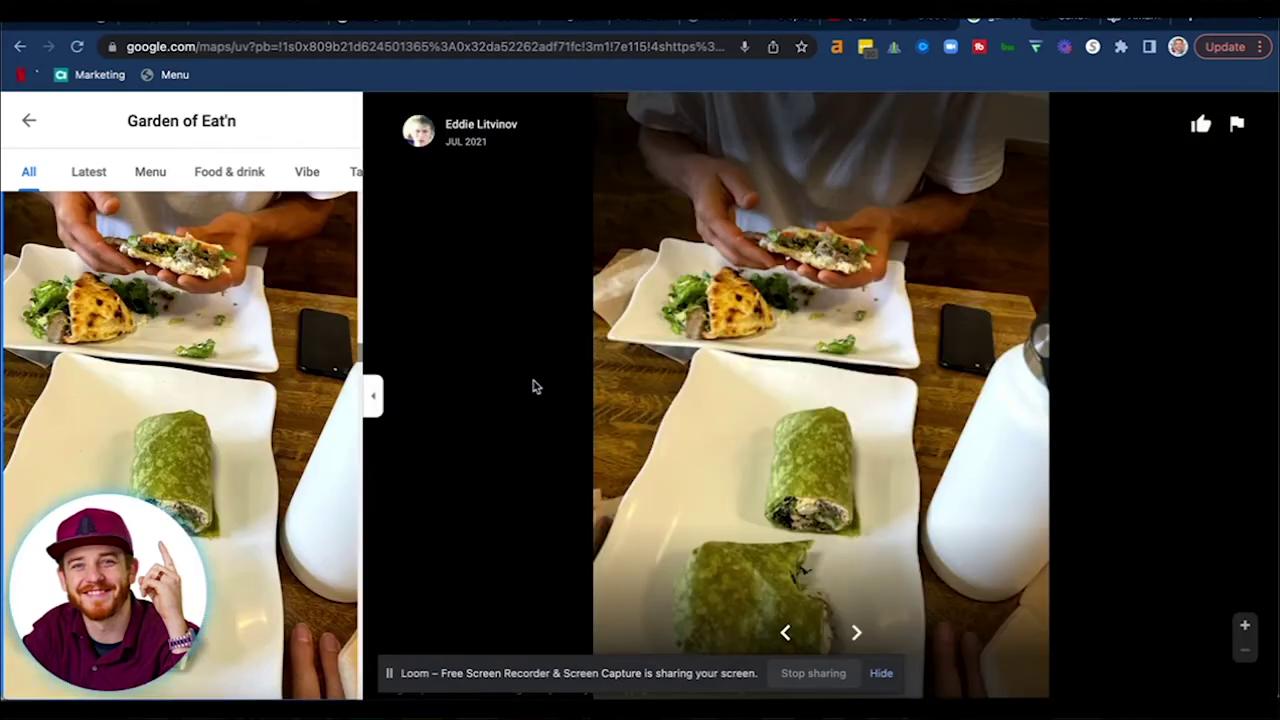
pyautogui.press('Right')
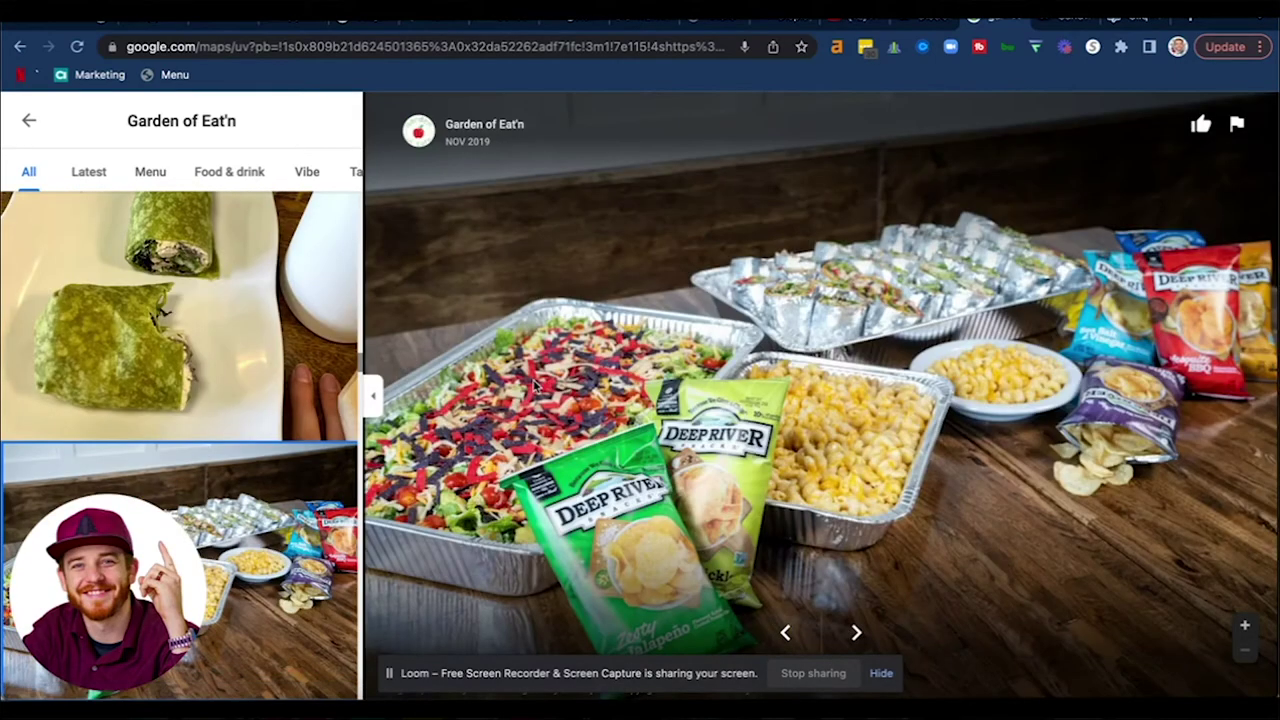
pyautogui.press('Right')
pyautogui.press('Right')
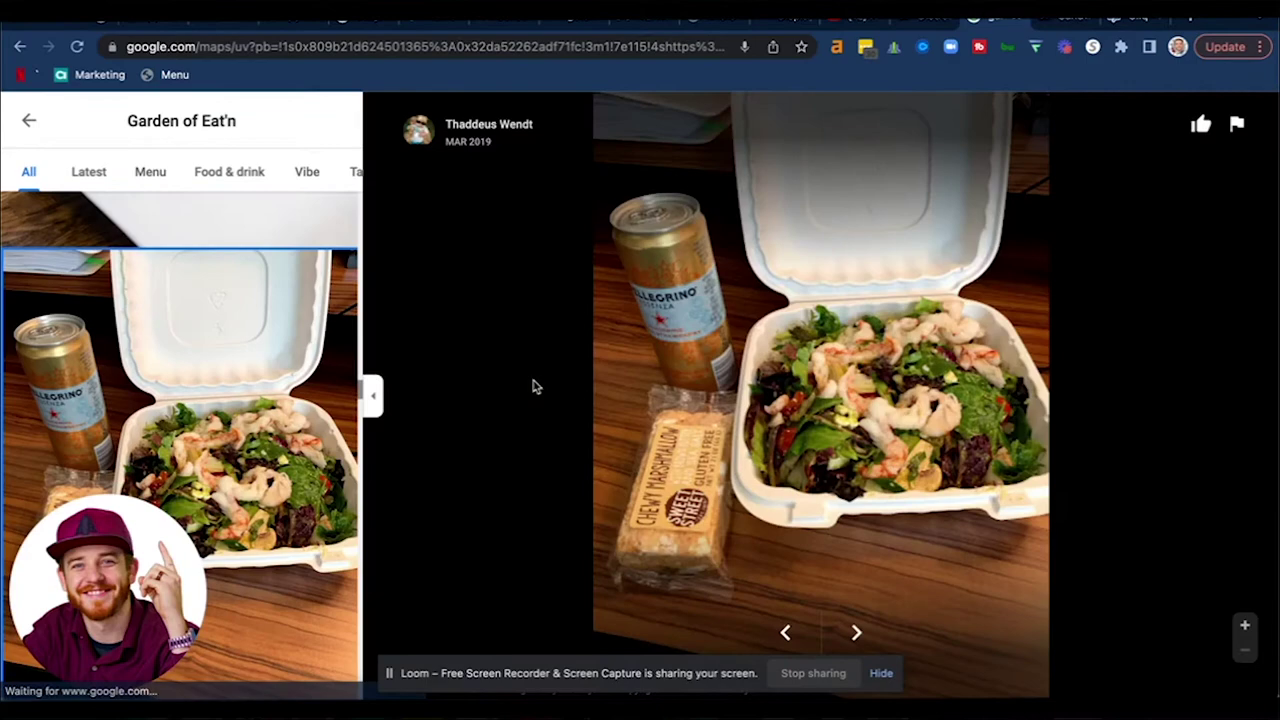
pyautogui.press('Right')
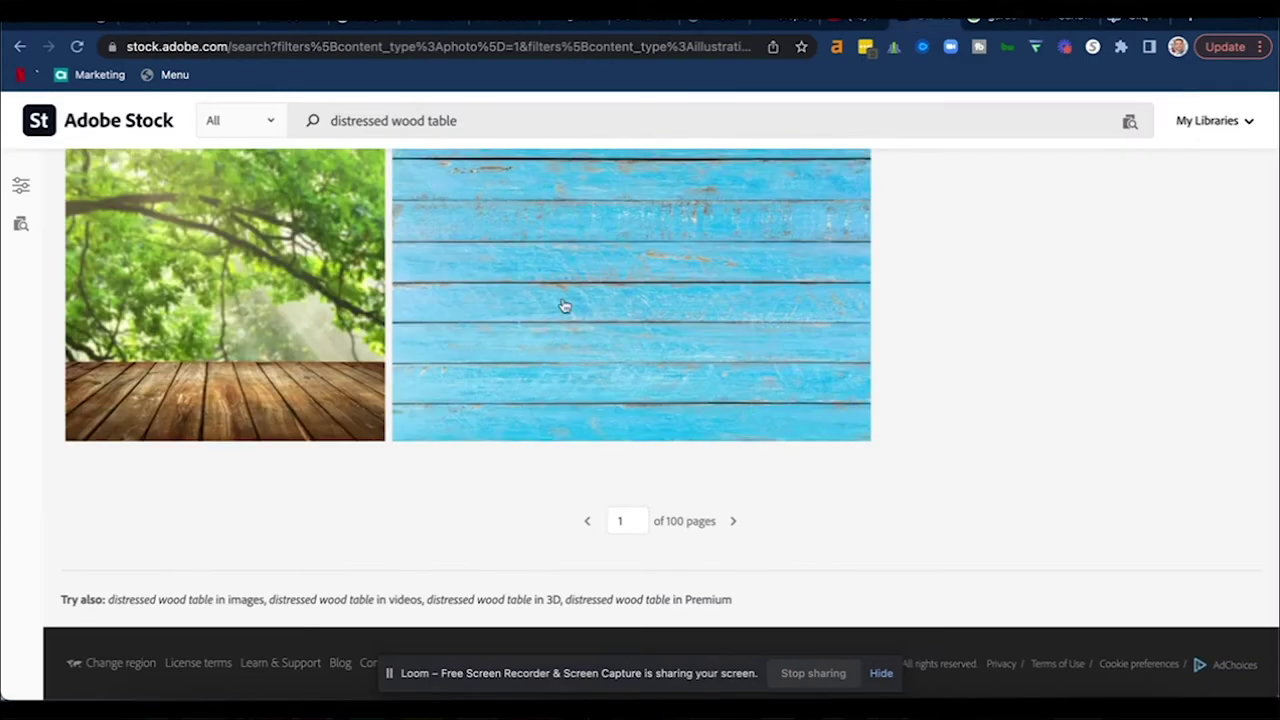
# - Remove 'distressed' from the Adobe Stock query and search for 'wood table'
pyautogui.scroll(10, 575, 343)
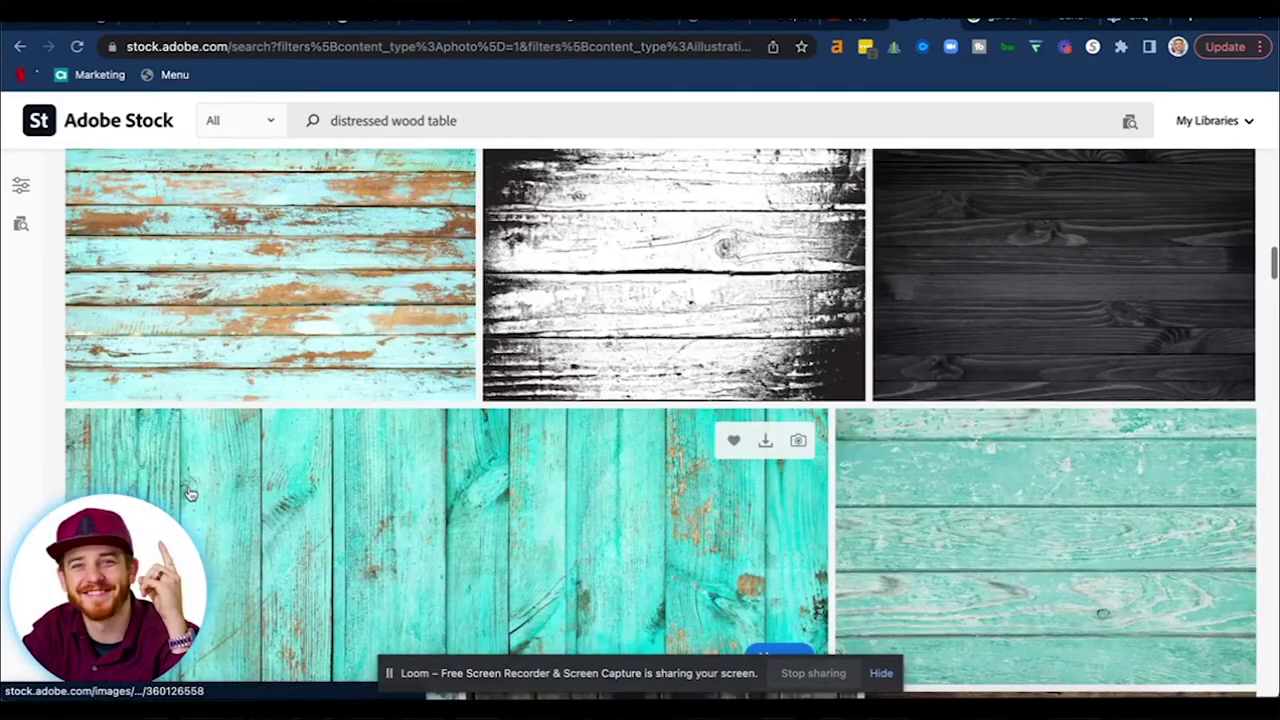
pyautogui.scroll(10, 452, 243)
pyautogui.scroll(-2, 452, 240)
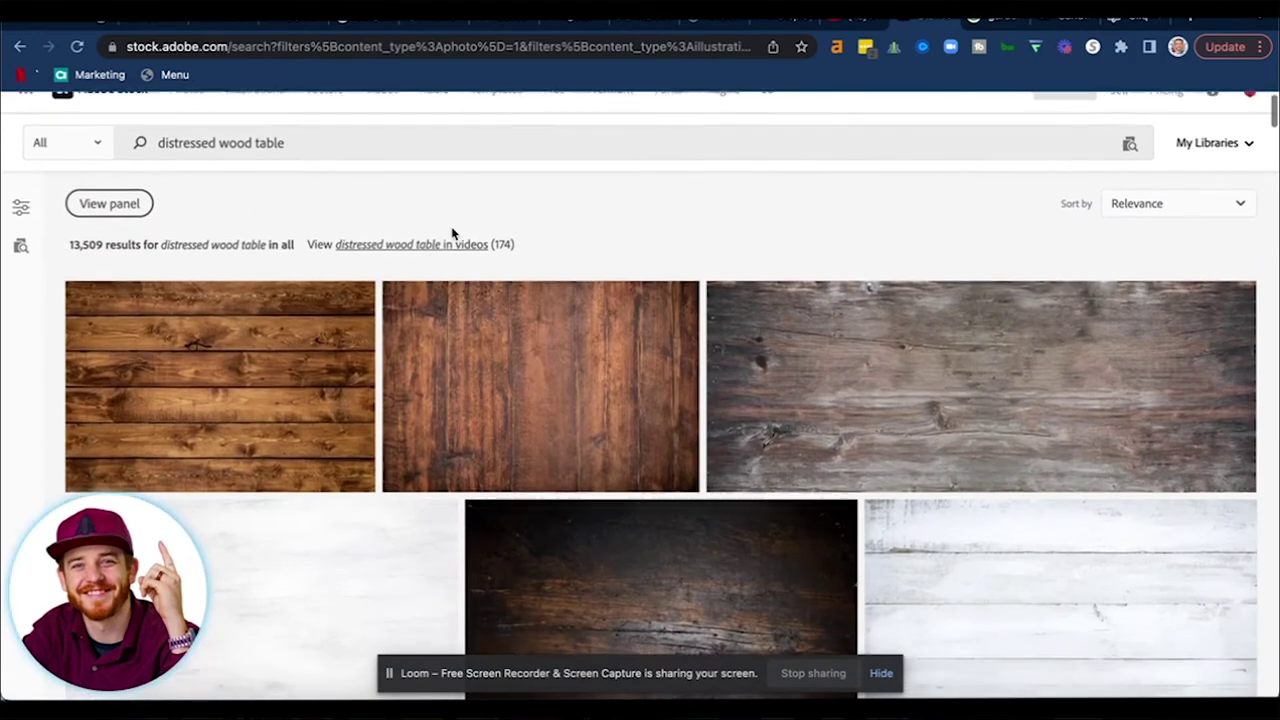
pyautogui.scroll(-2, 558, 315)
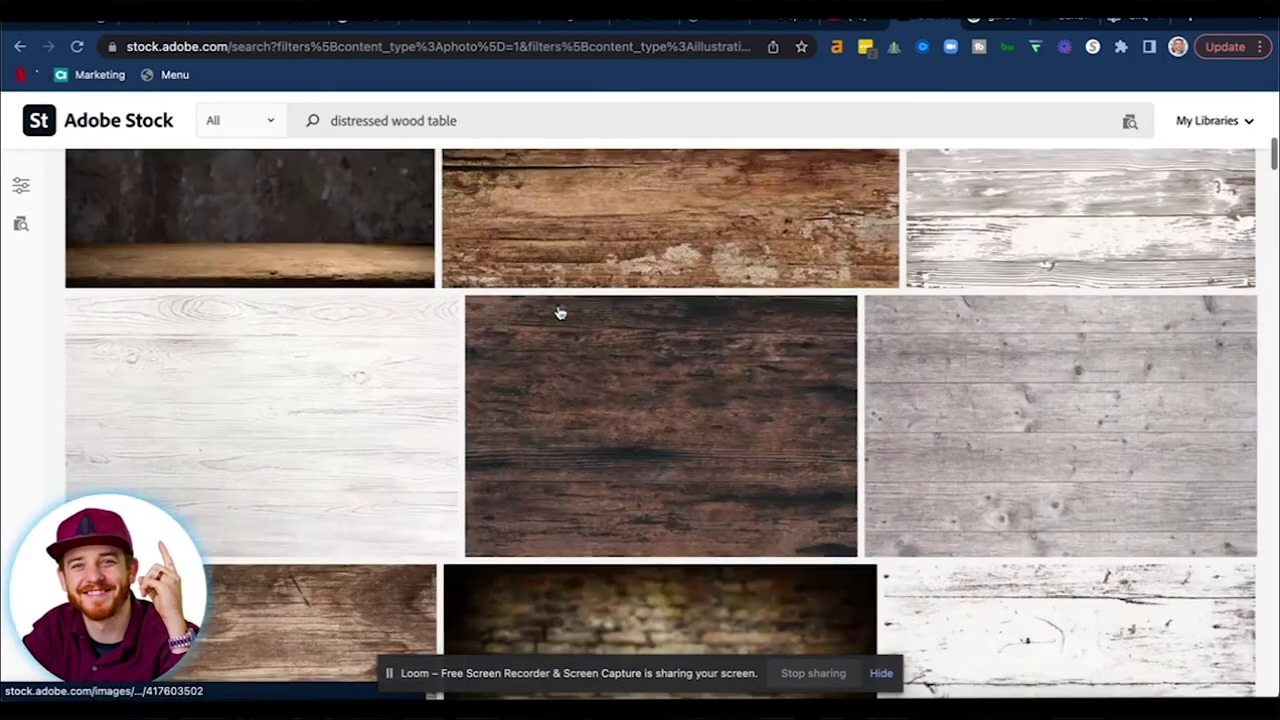
pyautogui.doubleClick(360, 120)
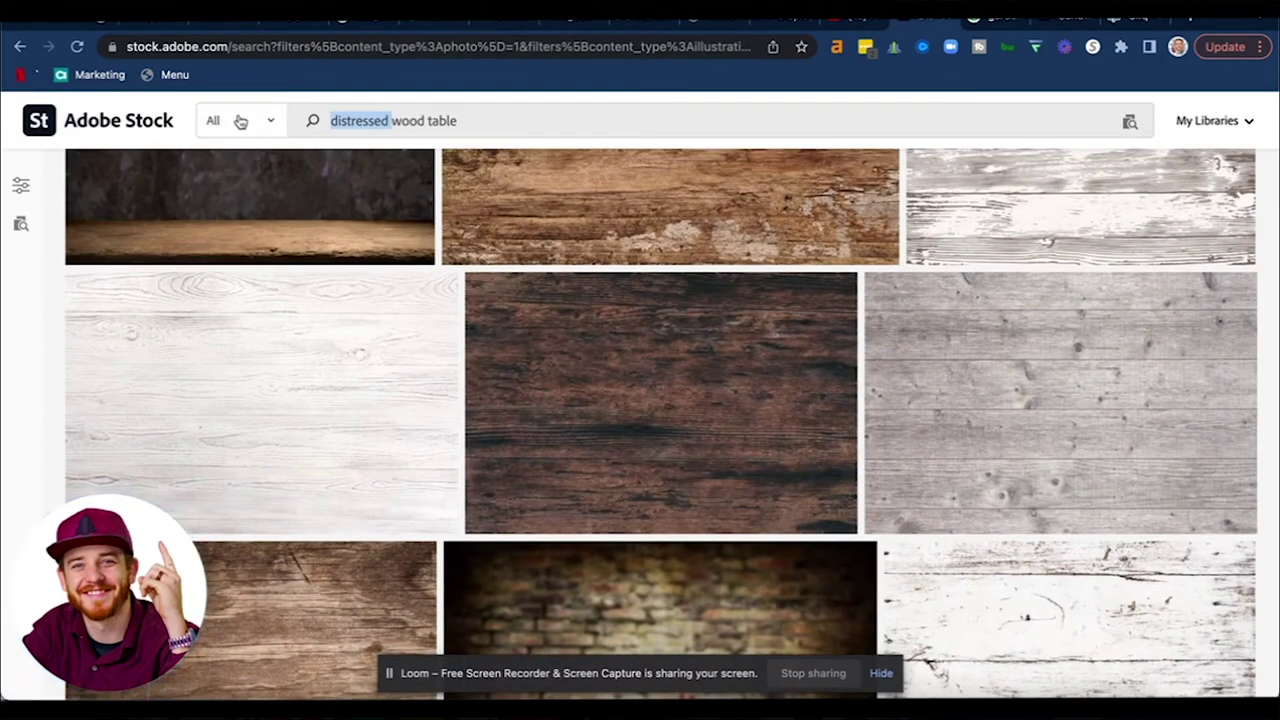
pyautogui.press('BackSpace')
pyautogui.press('Return')
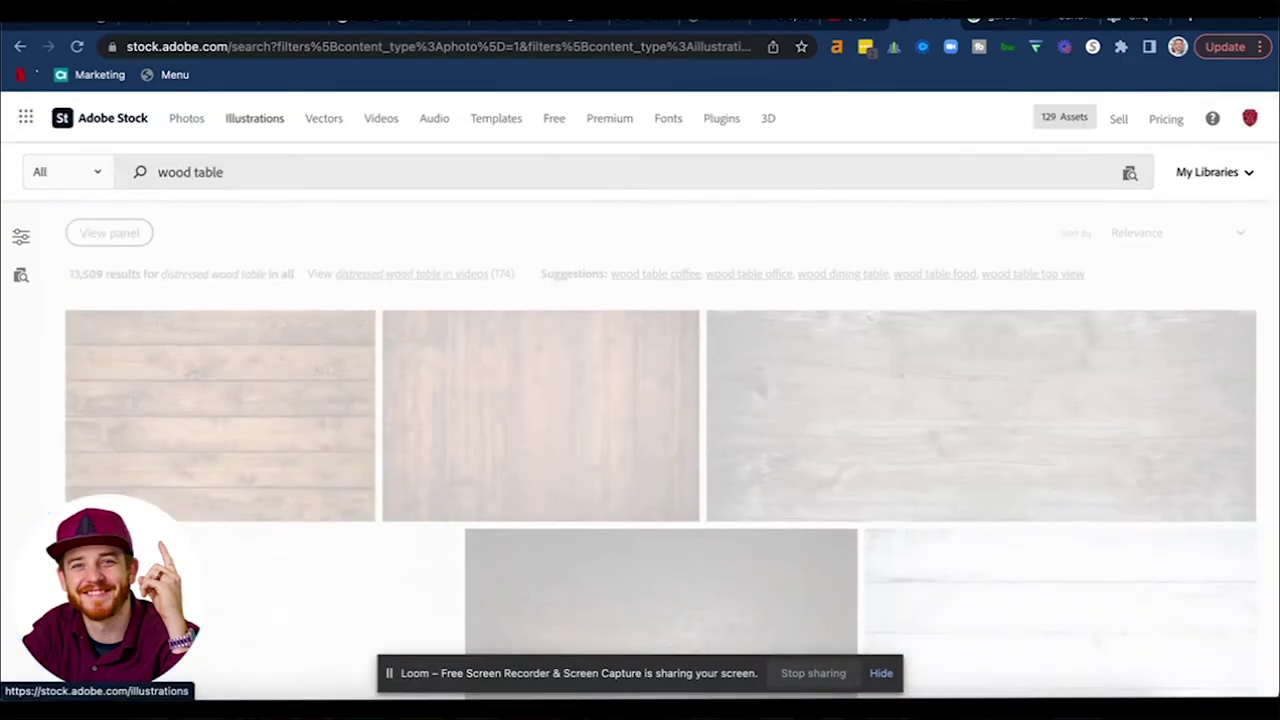
# - Scroll through the wood table results to browse the textured wood photos
pyautogui.scroll(-10, 692, 372)
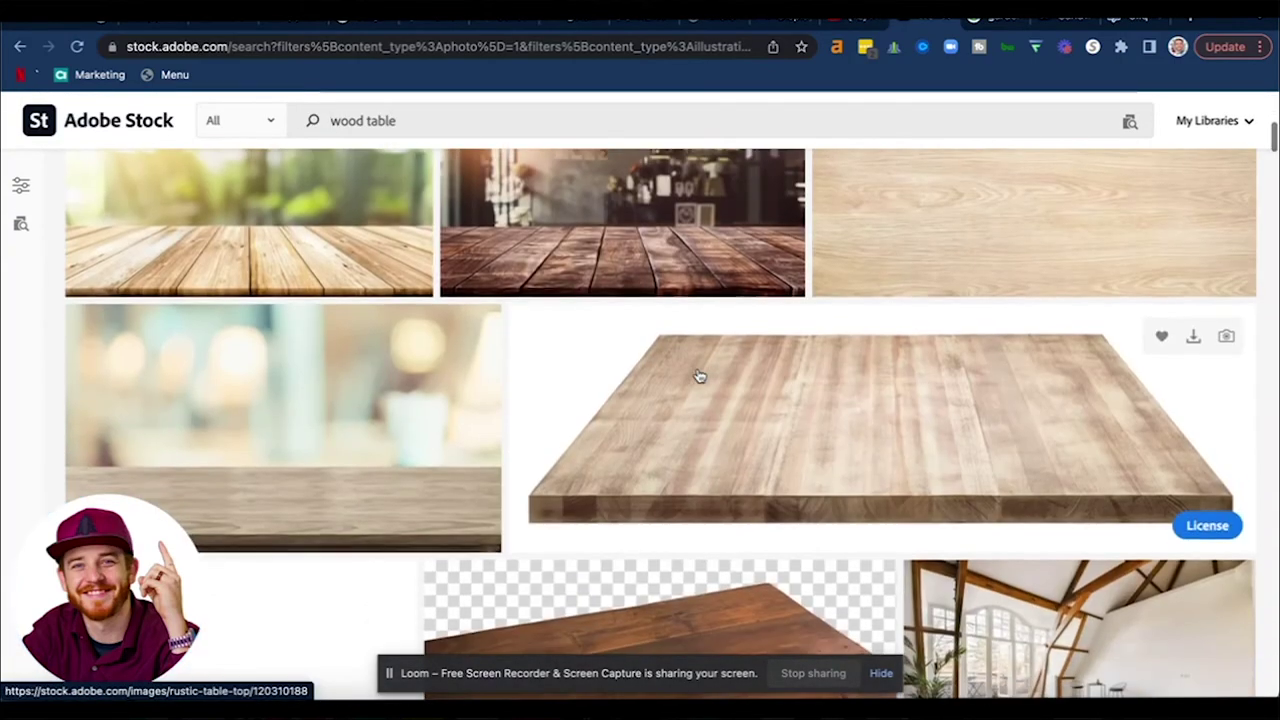
pyautogui.scroll(-1, 698, 375)
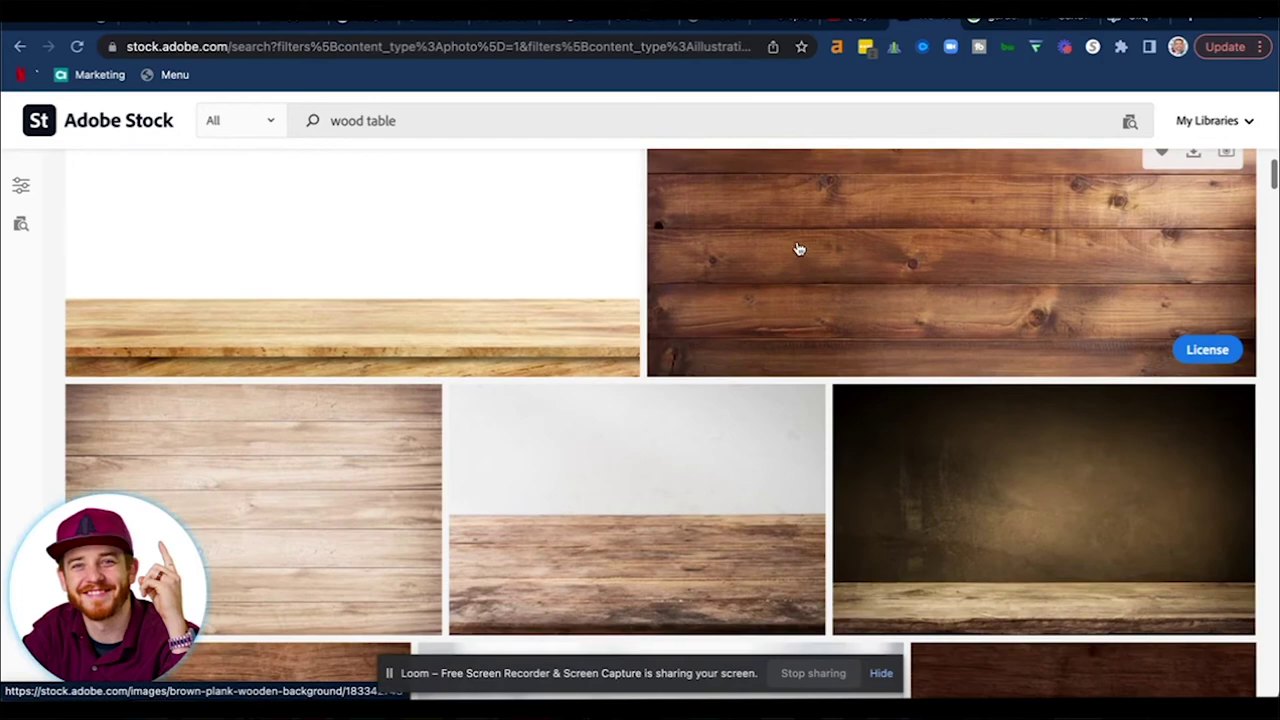
pyautogui.scroll(-10, 866, 242)
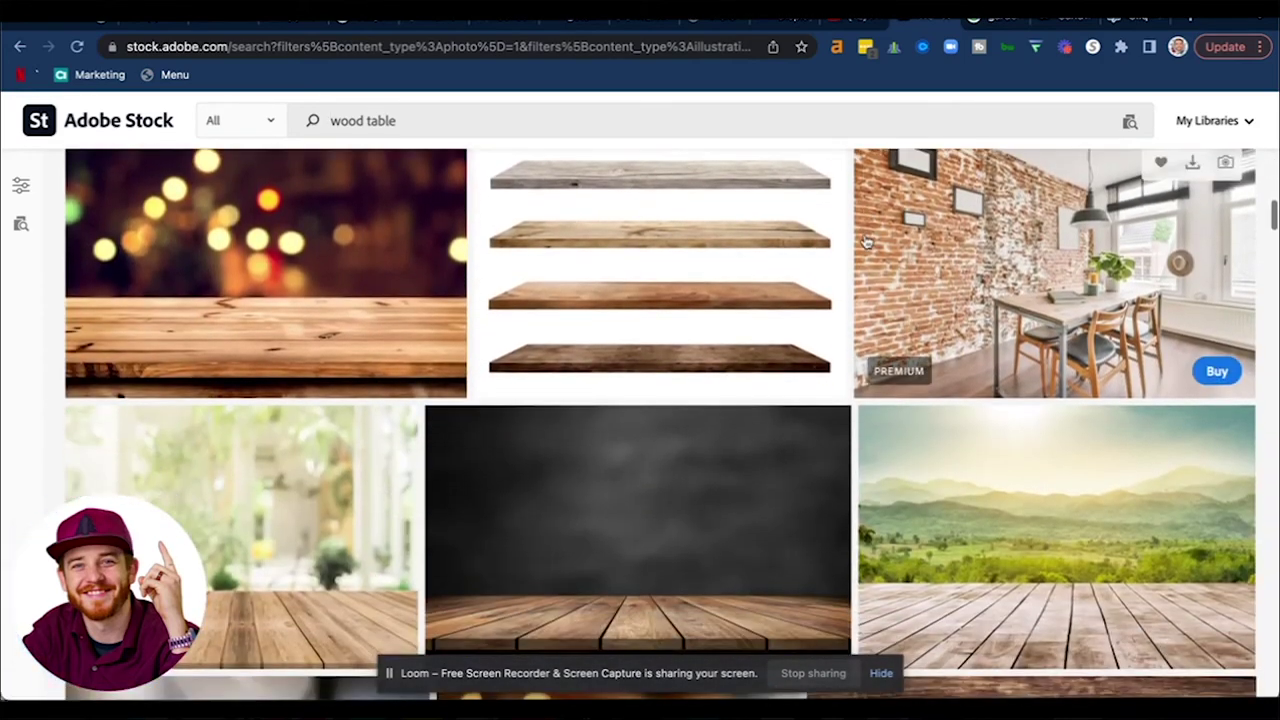
pyautogui.scroll(-10, 866, 242)
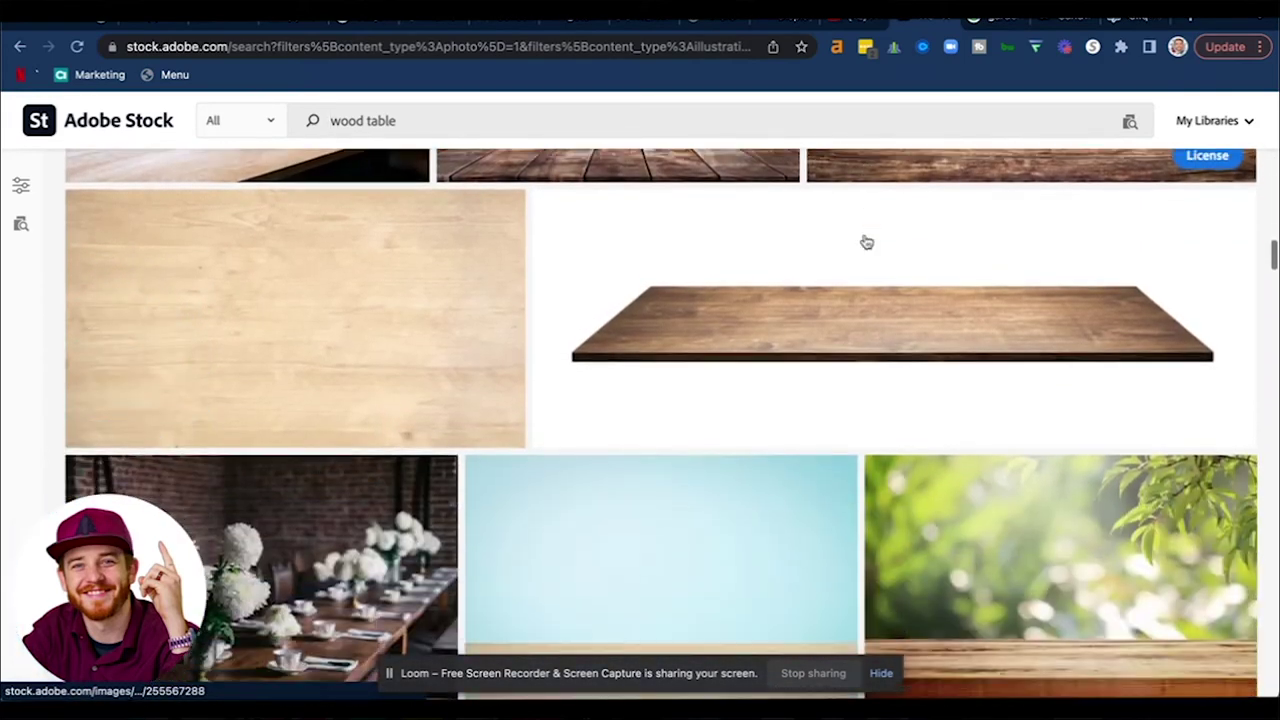
pyautogui.scroll(-10, 866, 242)
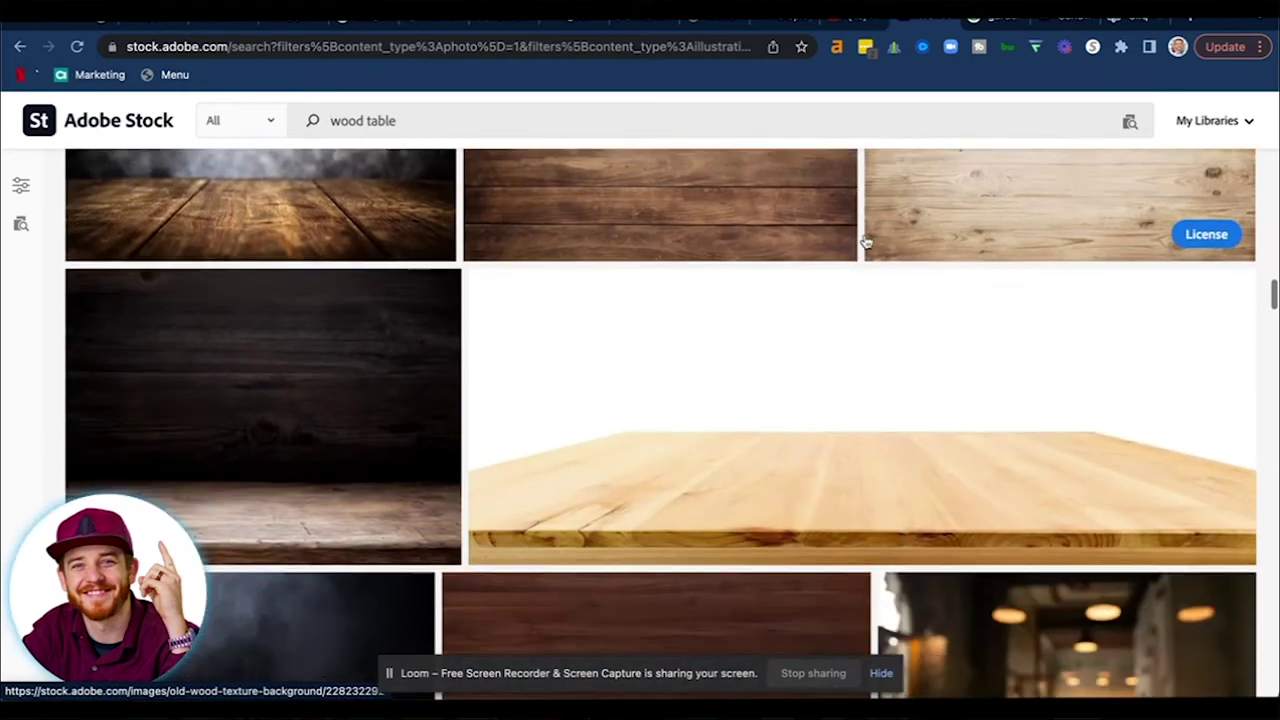
pyautogui.scroll(-10, 866, 242)
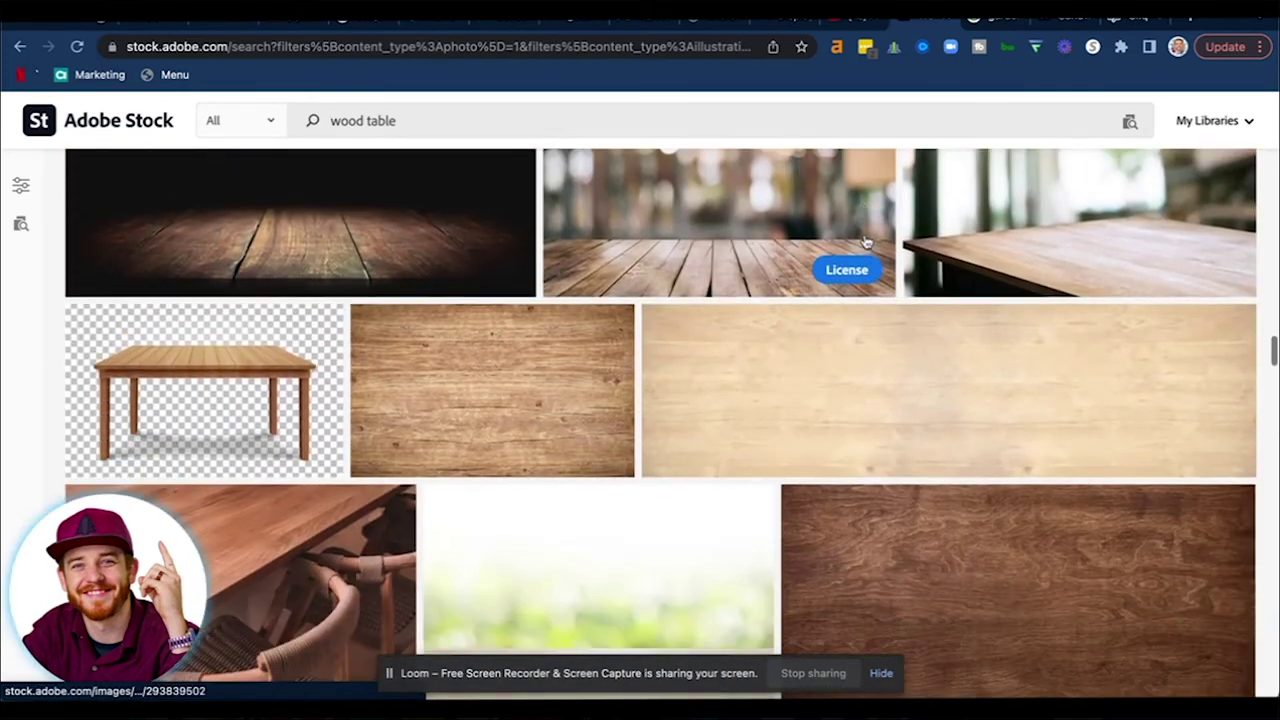
pyautogui.scroll(-3, 866, 242)
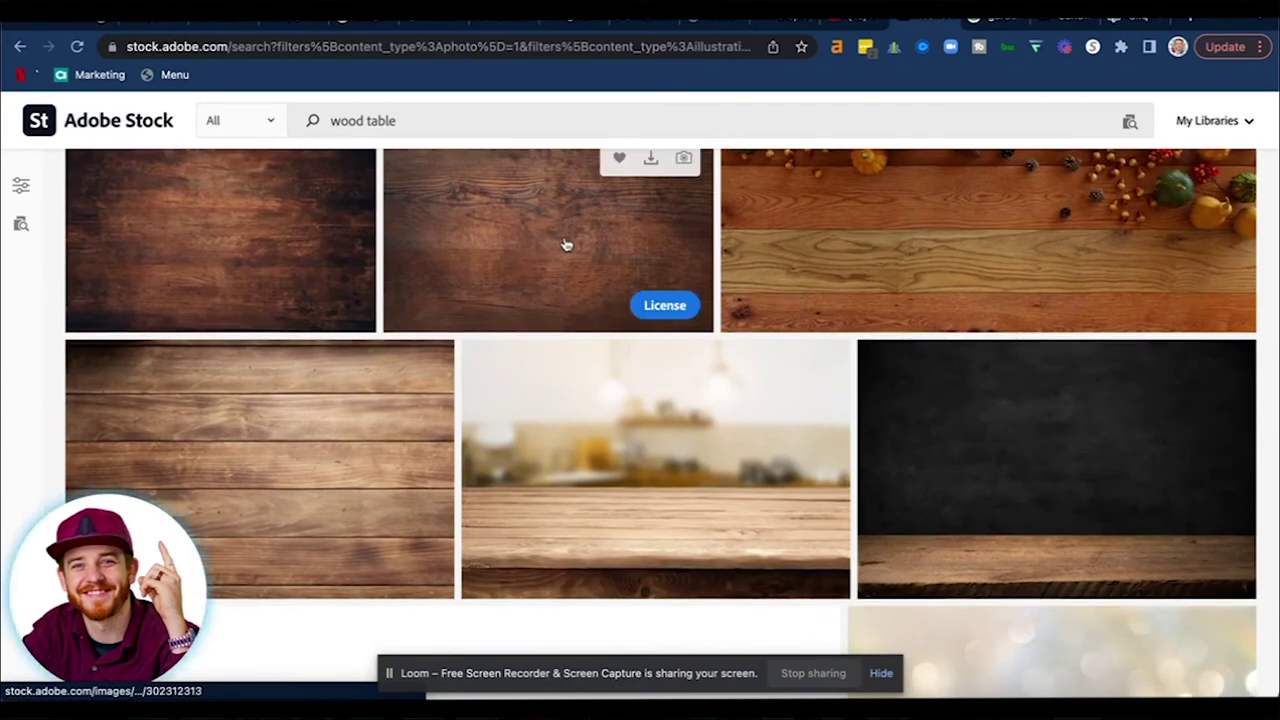
pyautogui.scroll(-2, 565, 245)
pyautogui.scroll(-1, 565, 245)
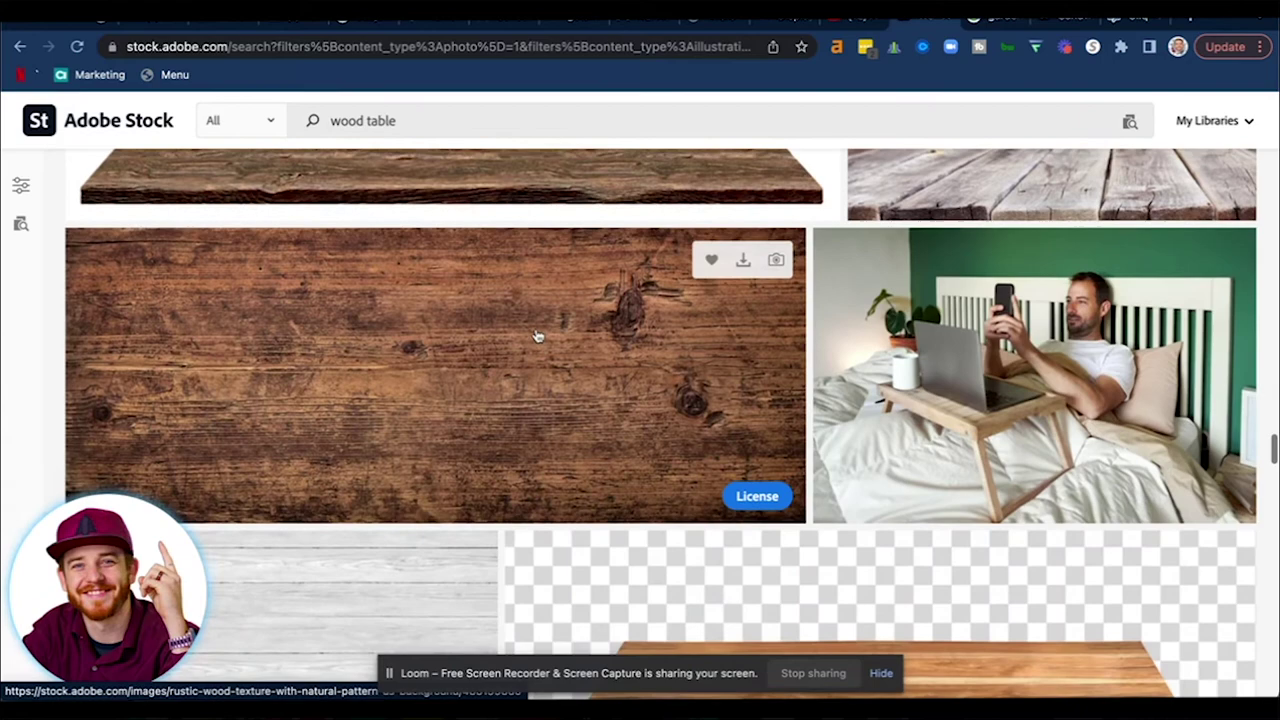
pyautogui.scroll(-2, 643, 420)
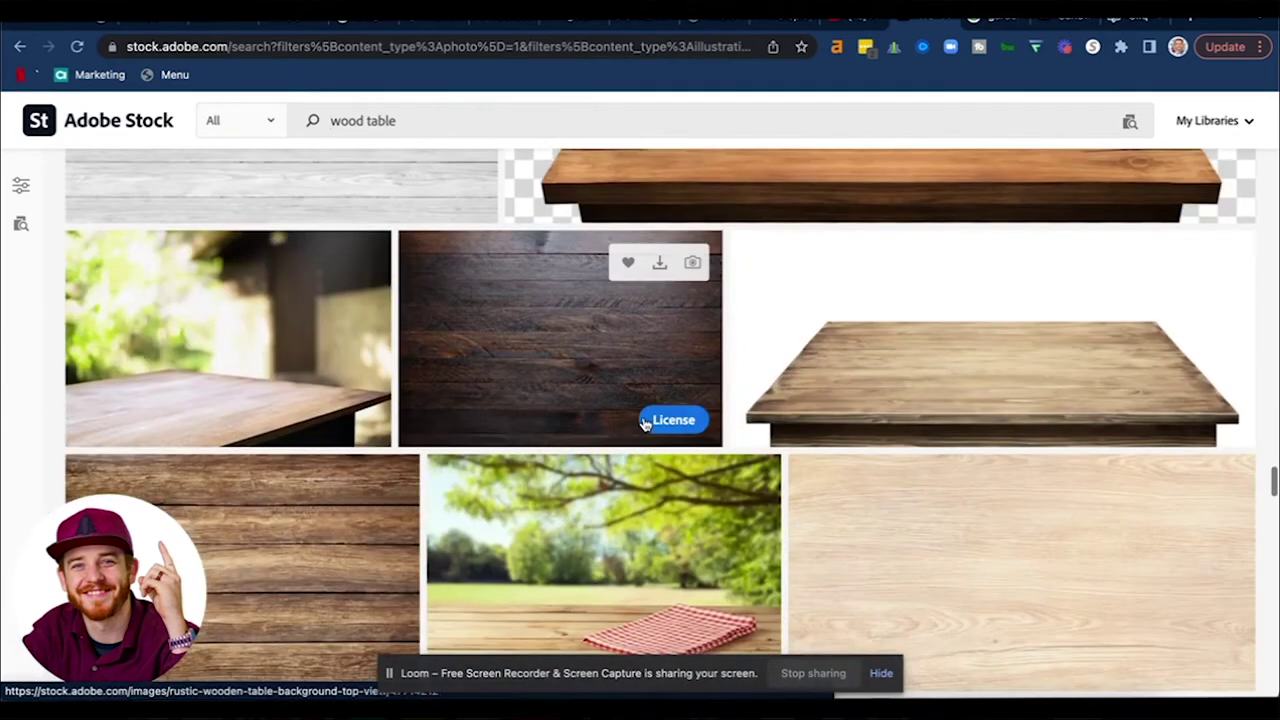
pyautogui.scroll(-2, 580, 397)
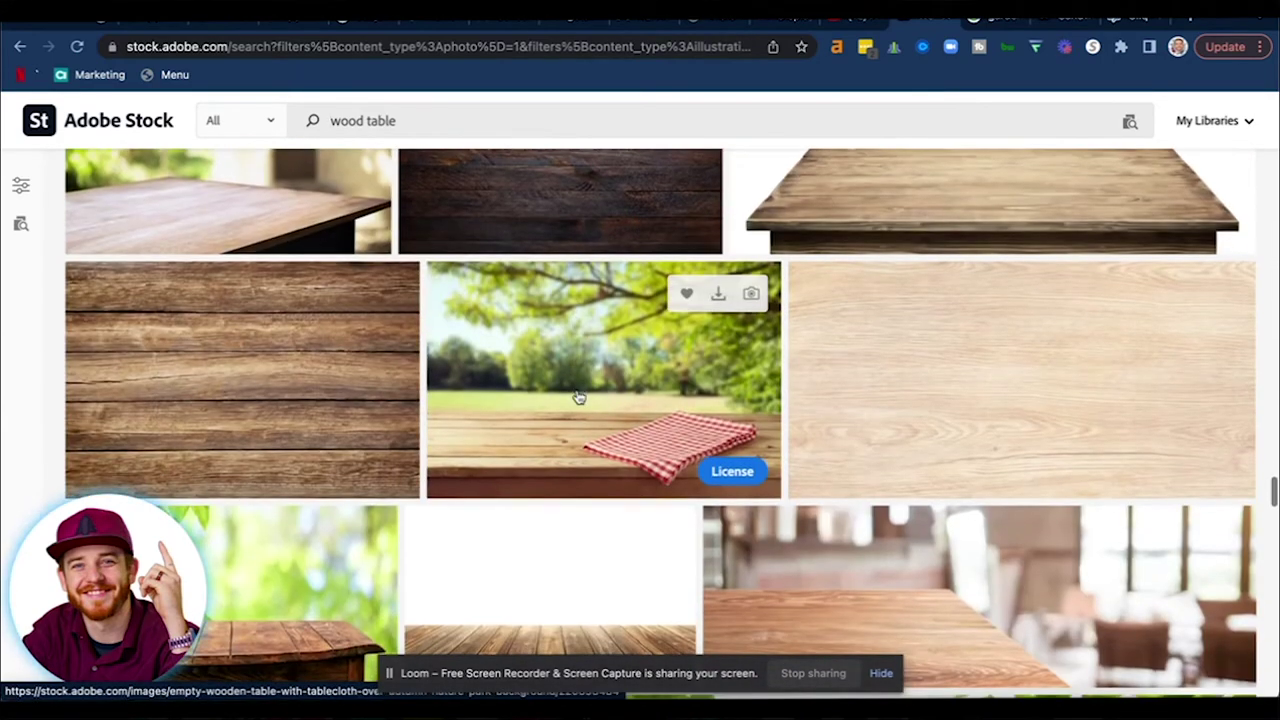
pyautogui.scroll(1, 578, 397)
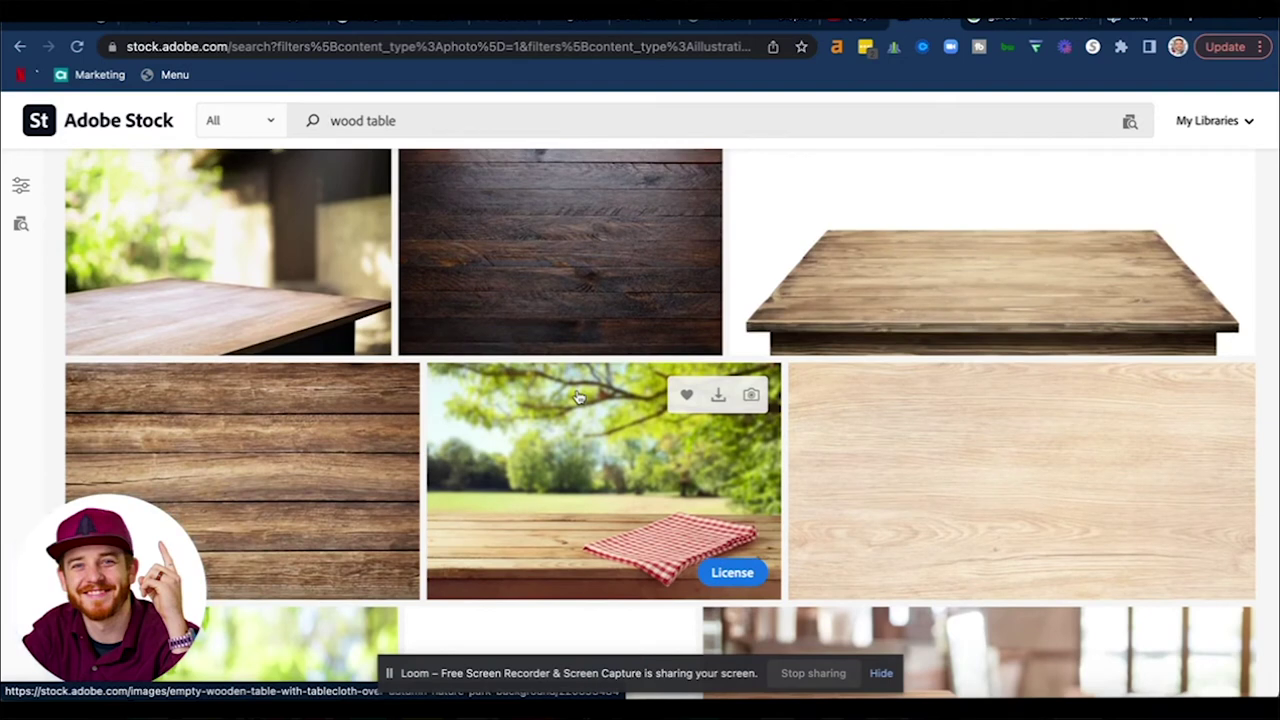
# - Find images similar to the dark rustic wood photo and license the long dark plank panorama
pyautogui.click(546, 220)
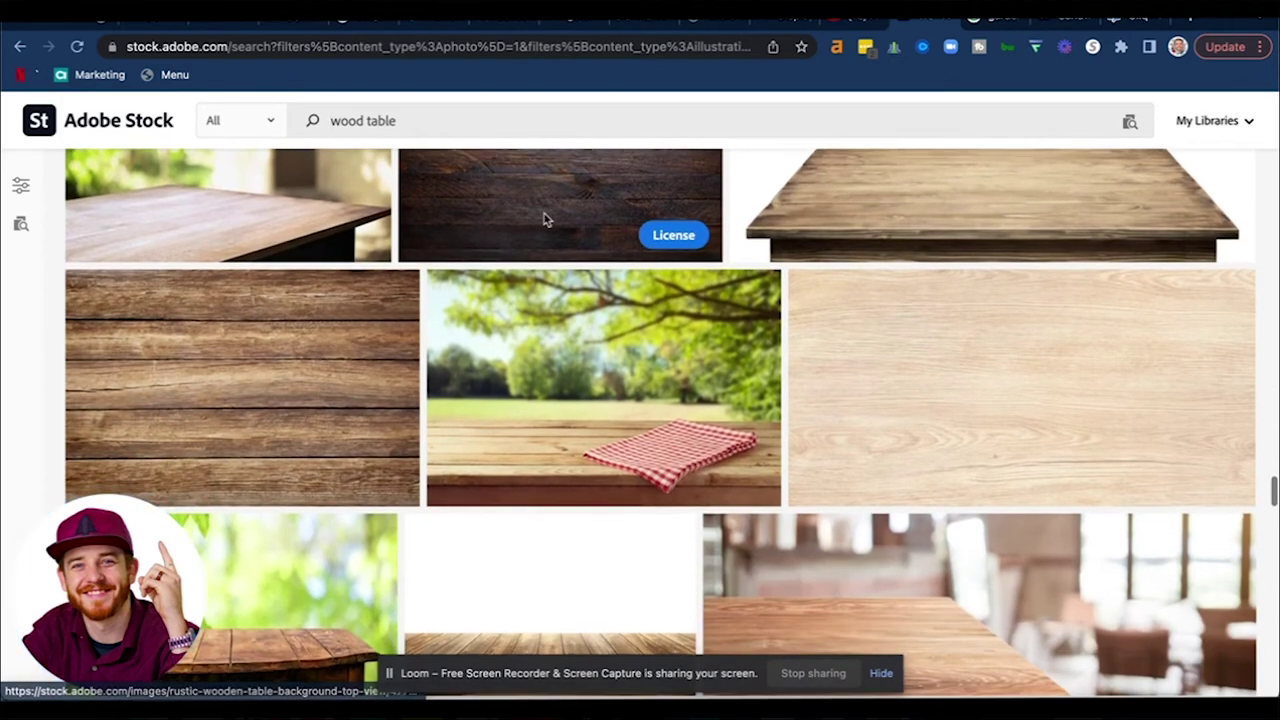
pyautogui.scroll(-6, 543, 217)
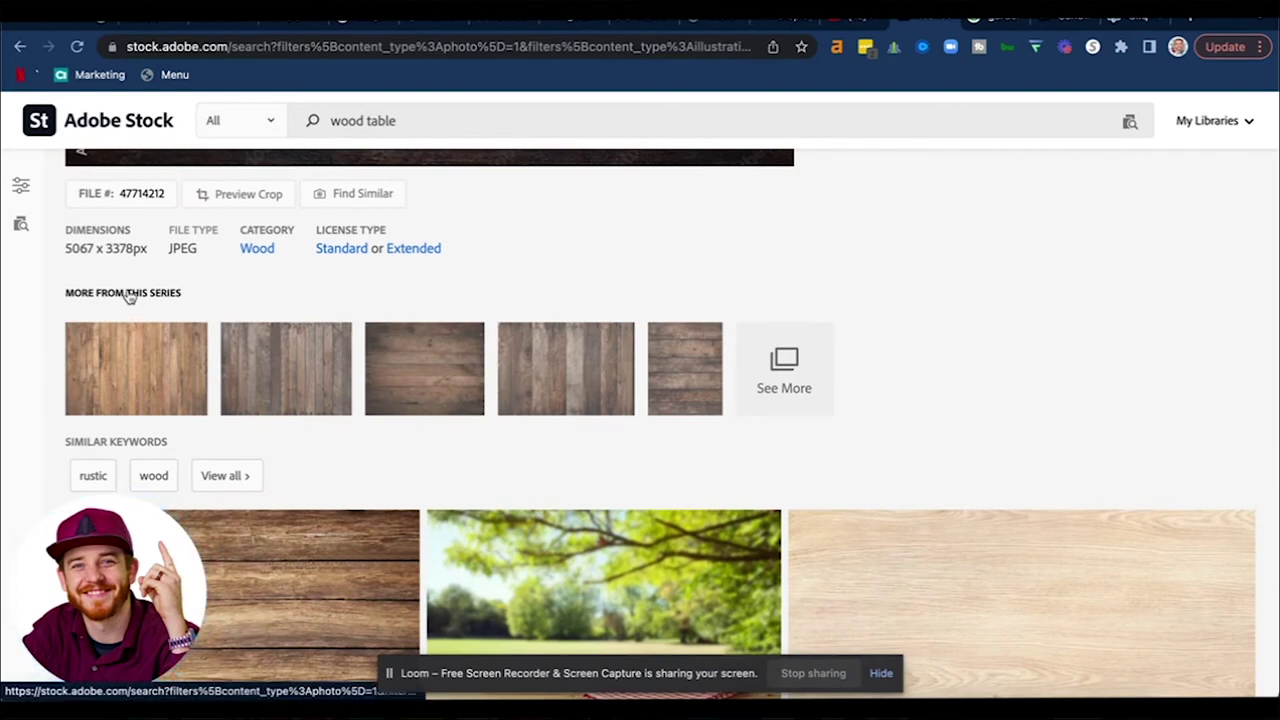
pyautogui.click(343, 207)
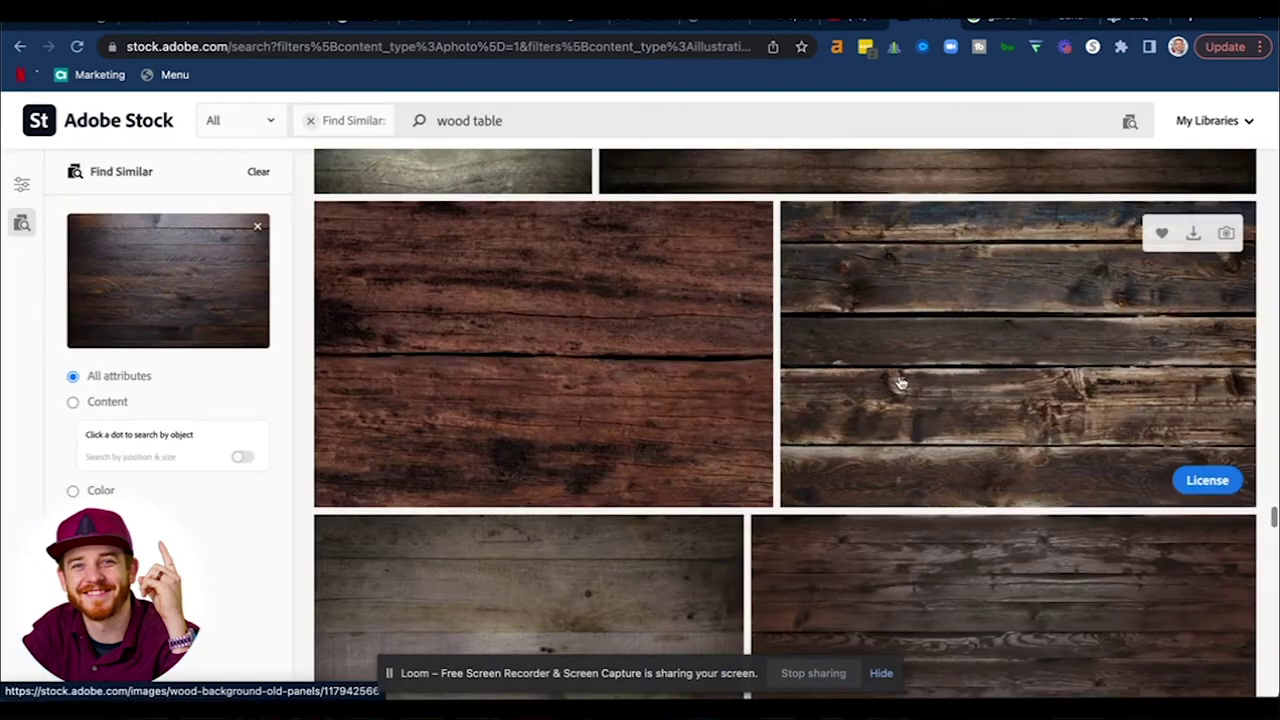
pyautogui.scroll(2, 900, 383)
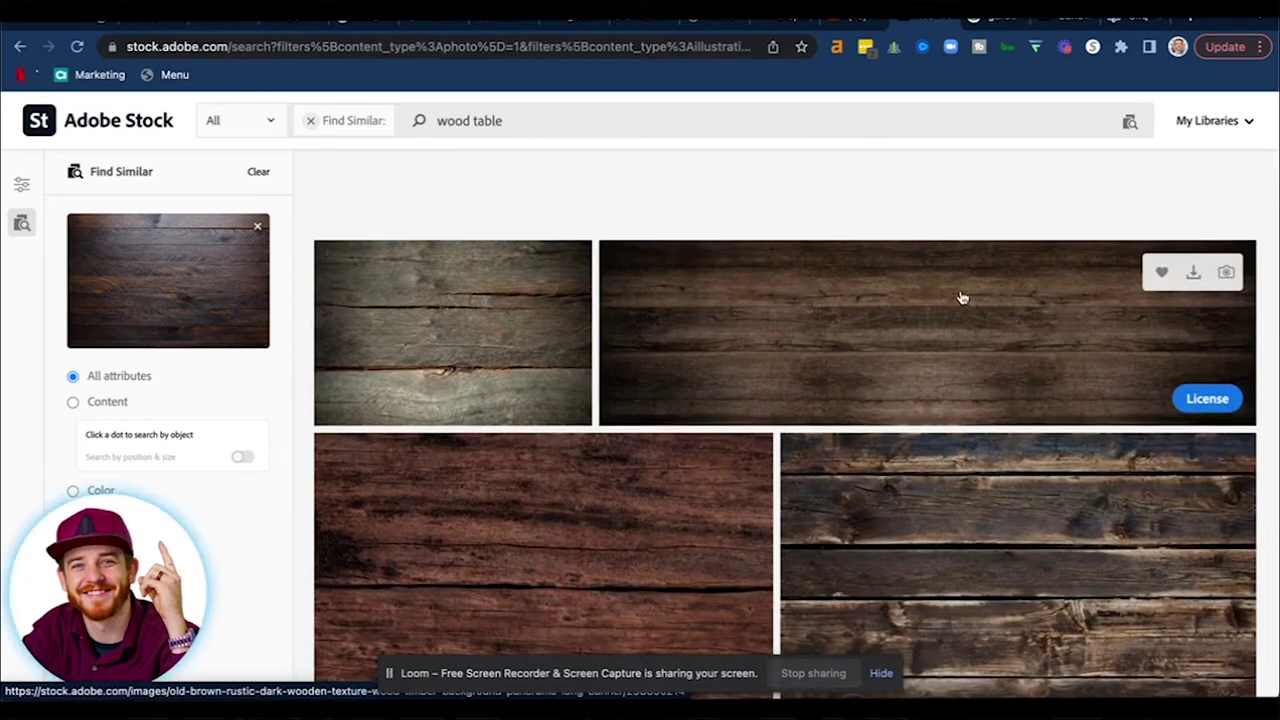
pyautogui.click(1186, 401)
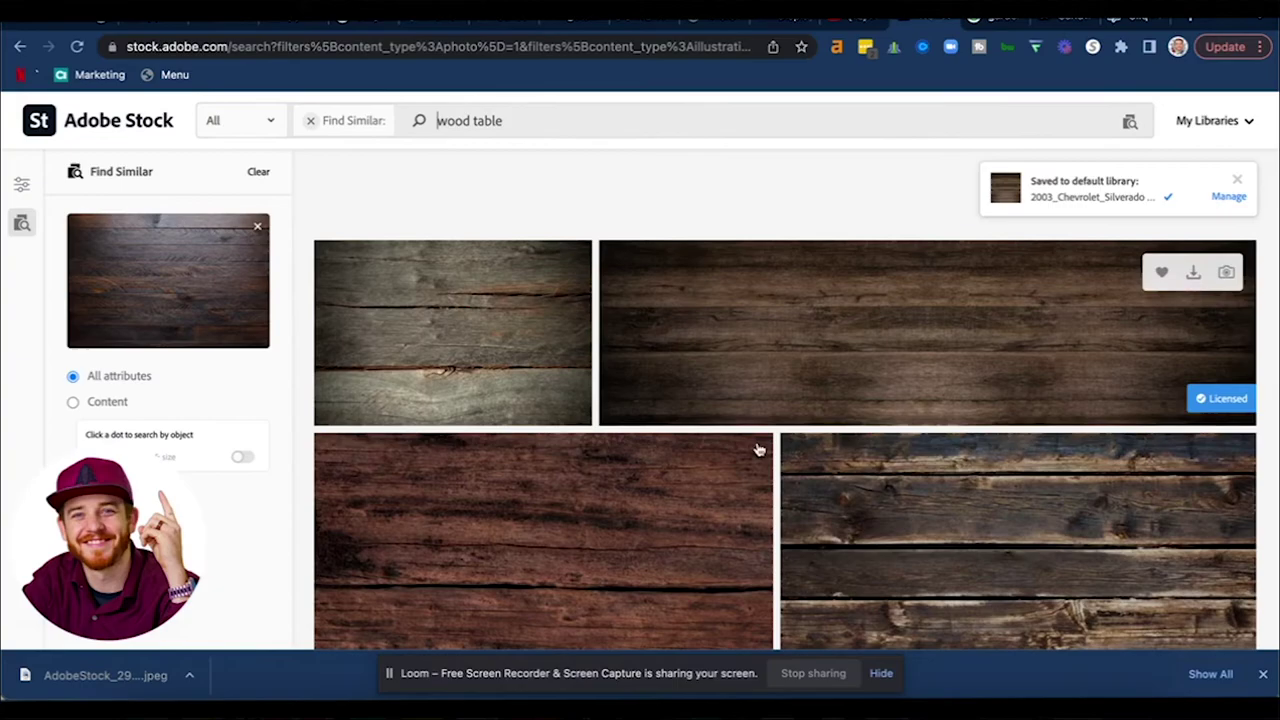
pyautogui.press('super+Tab')
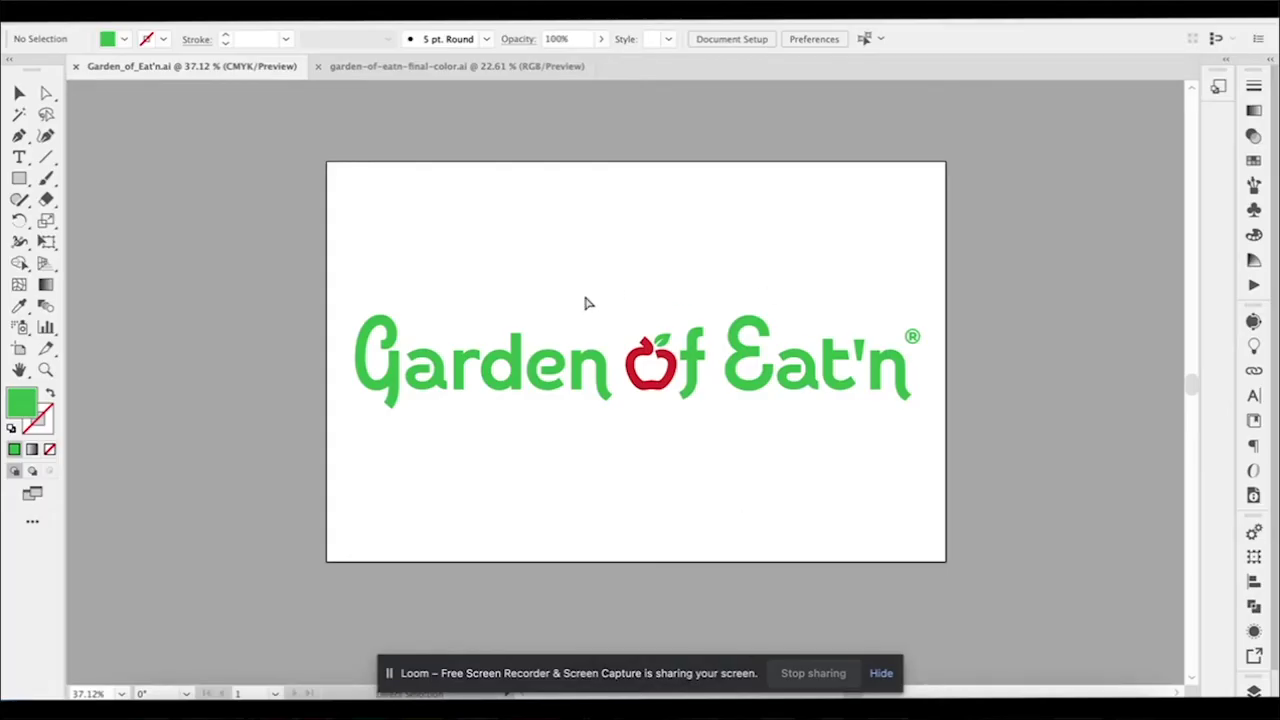
# - Create a new Illustrator document with a 96 × 36 in artboard
pyautogui.press('super+n')
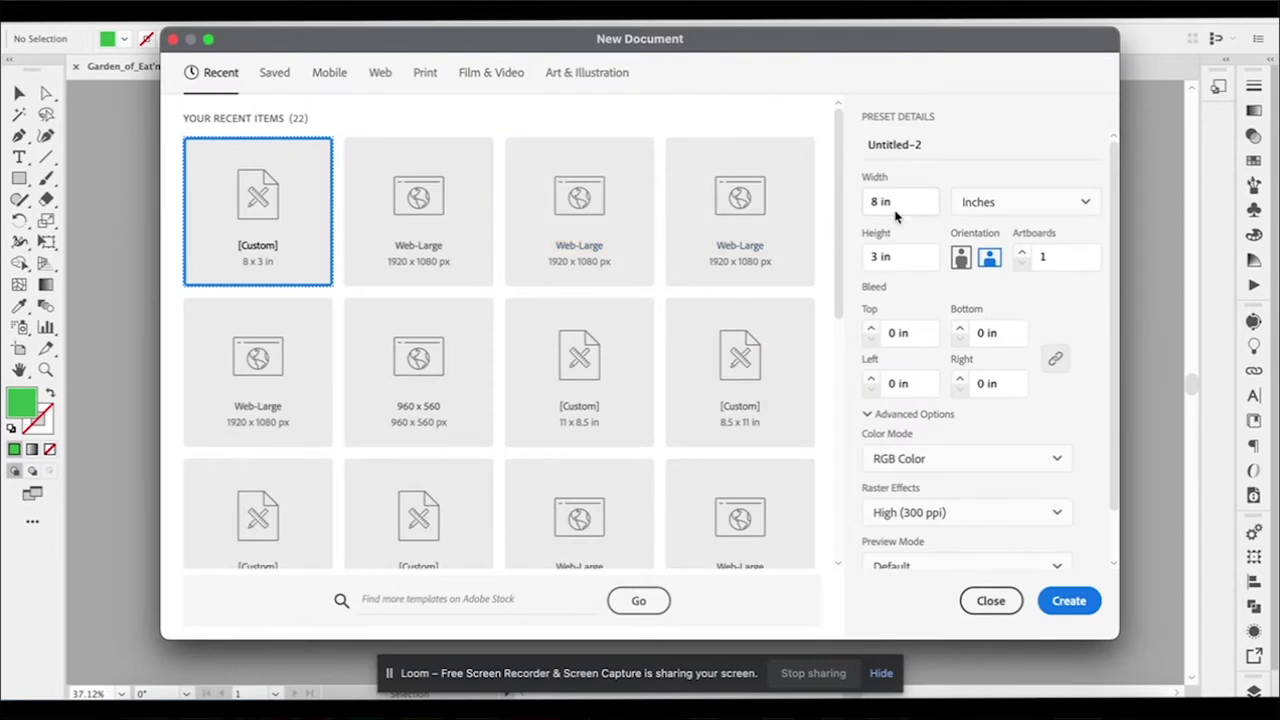
pyautogui.doubleClick(880, 203)
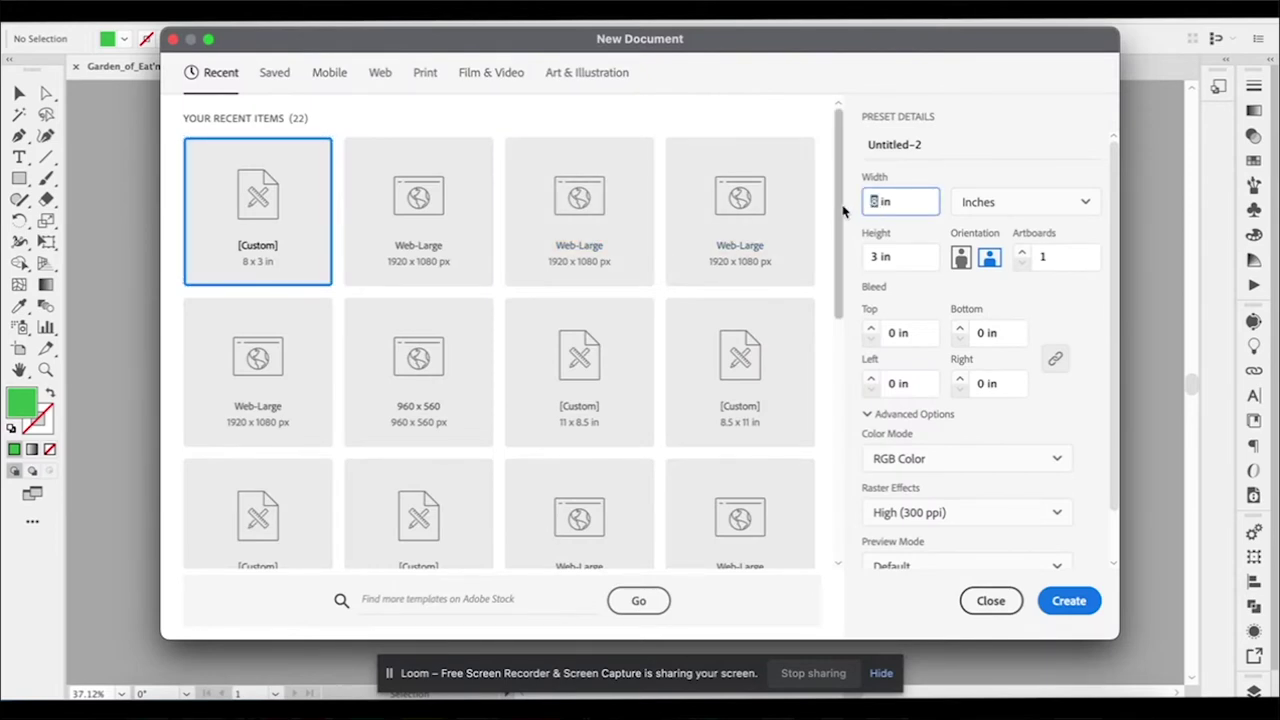
pyautogui.write('96')
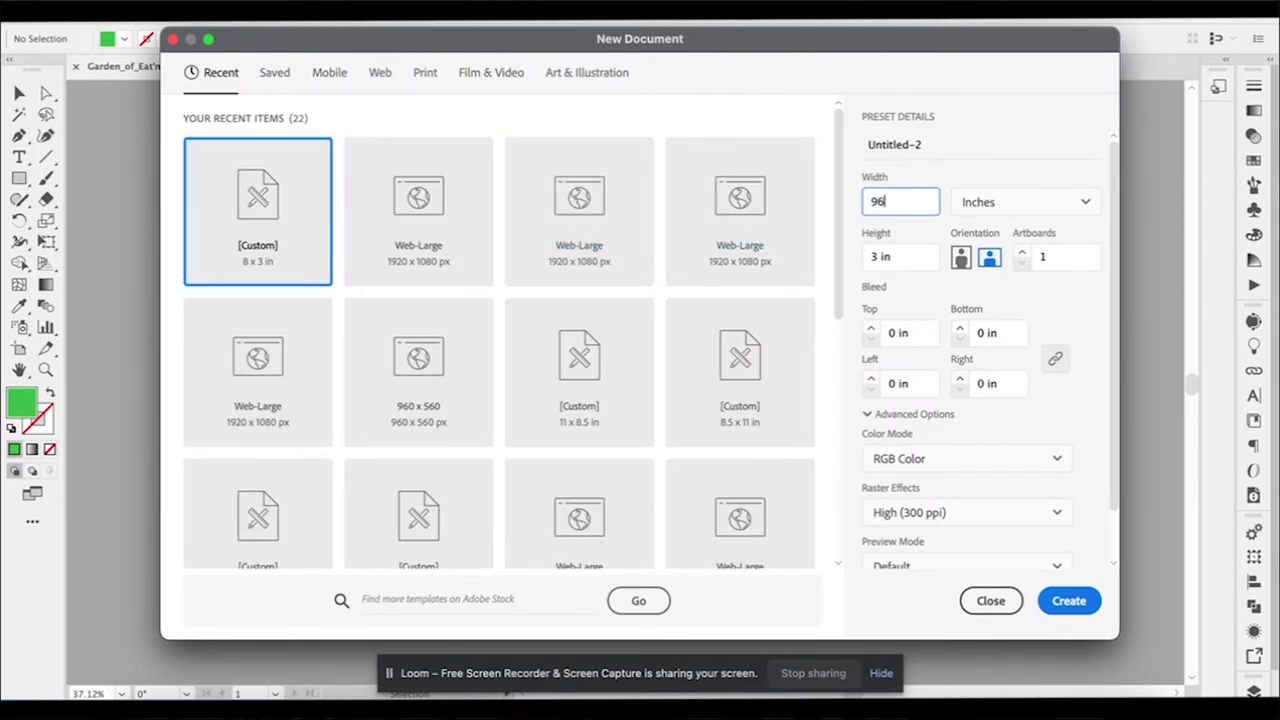
pyautogui.click(875, 257)
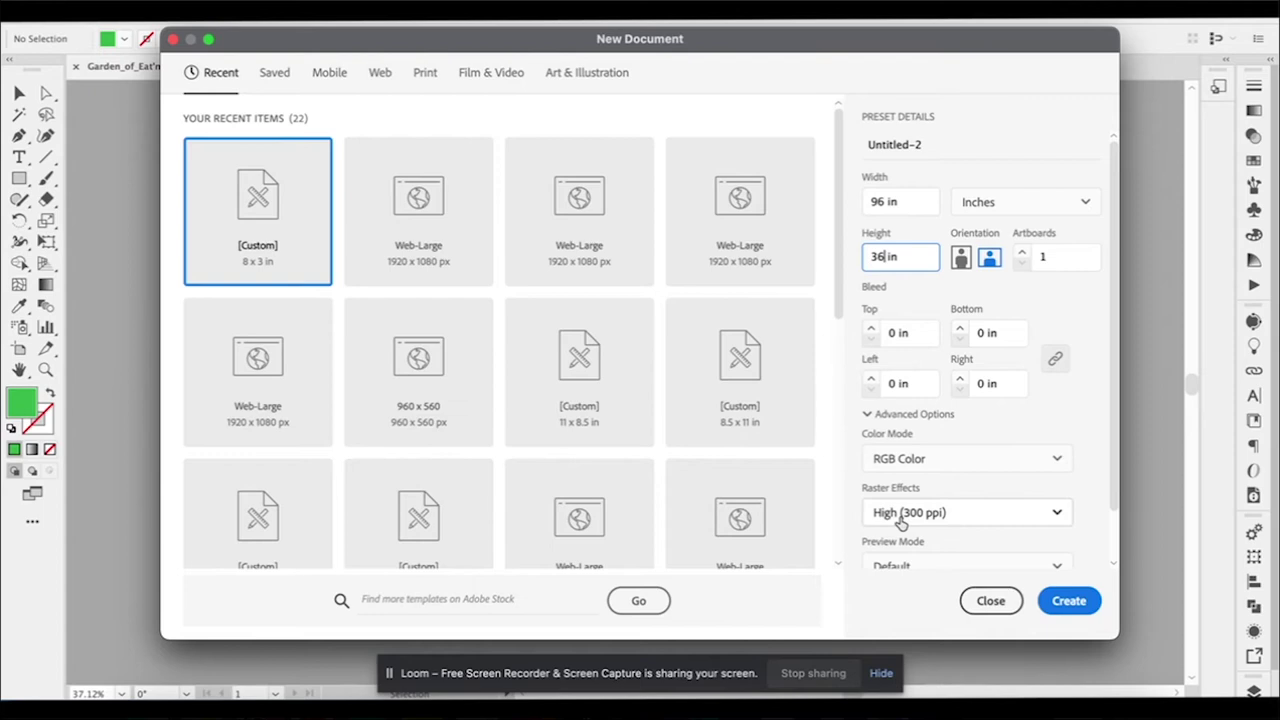
pyautogui.click(1062, 602)
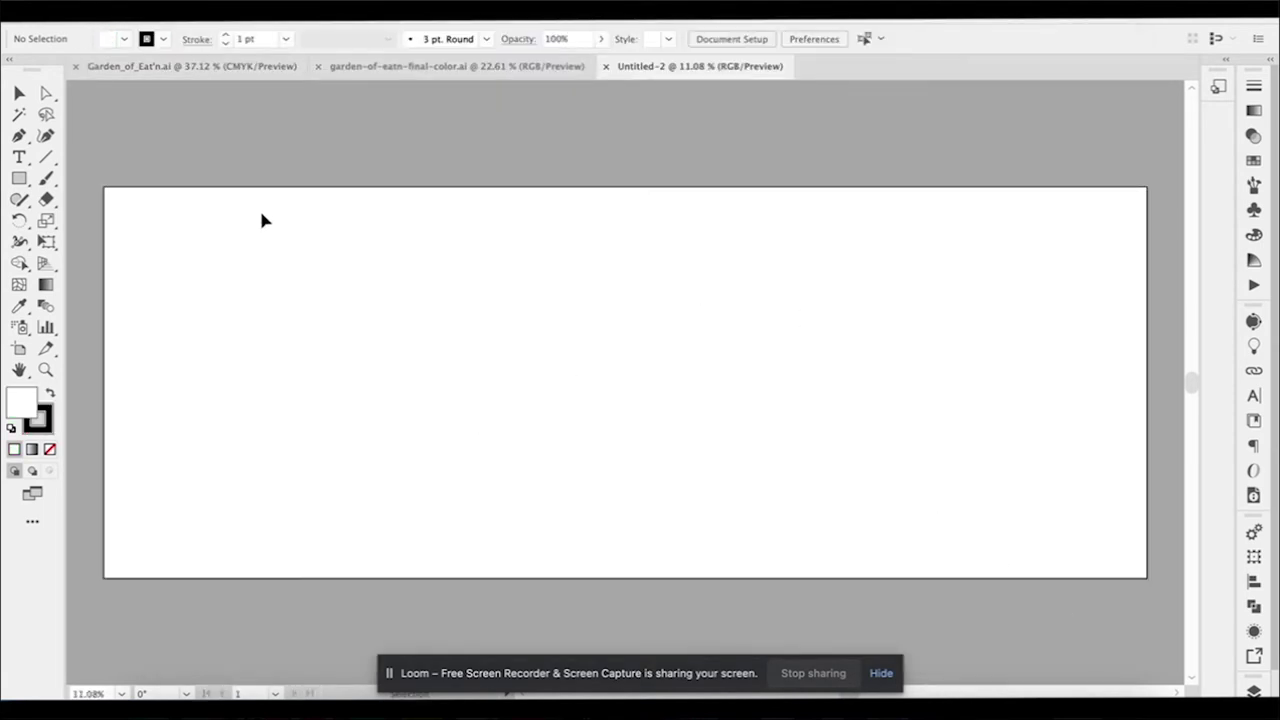
# - Place AdobeStock_298890214.jpeg from Downloads at the artboard's top-left corner
pyautogui.click(125, 10)
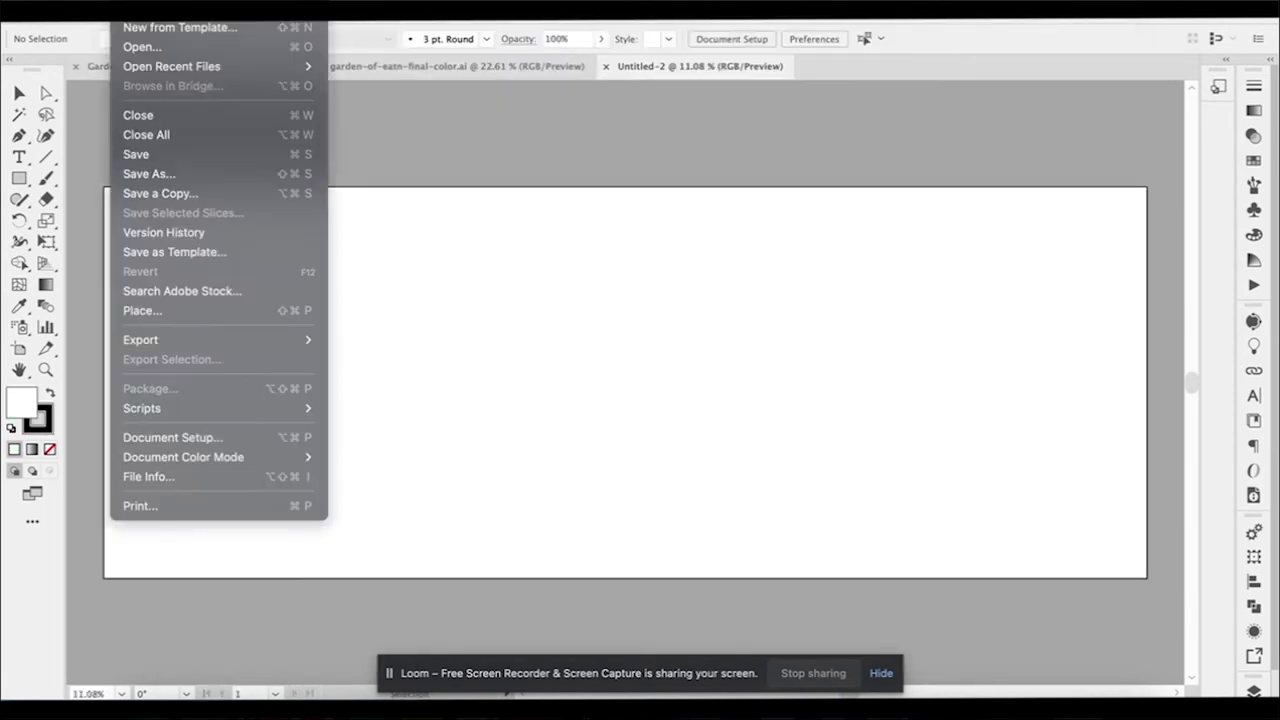
pyautogui.click(156, 316)
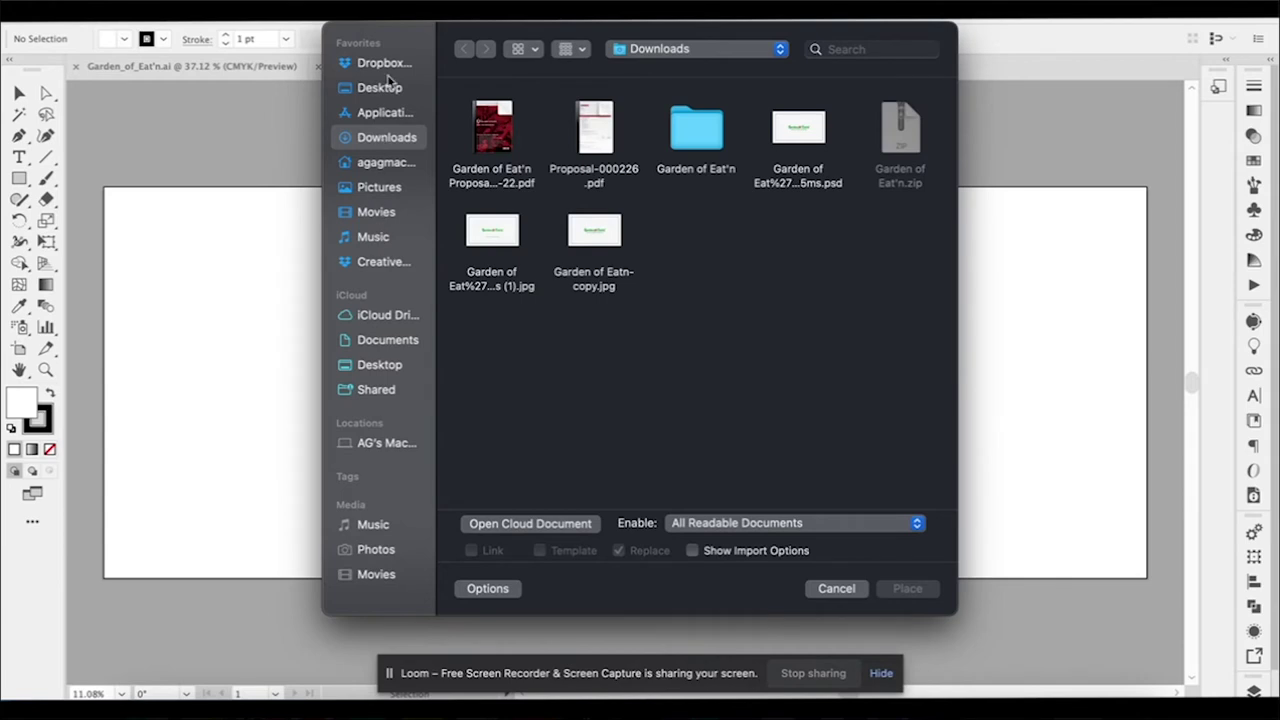
pyautogui.click(382, 88)
pyautogui.click(386, 137)
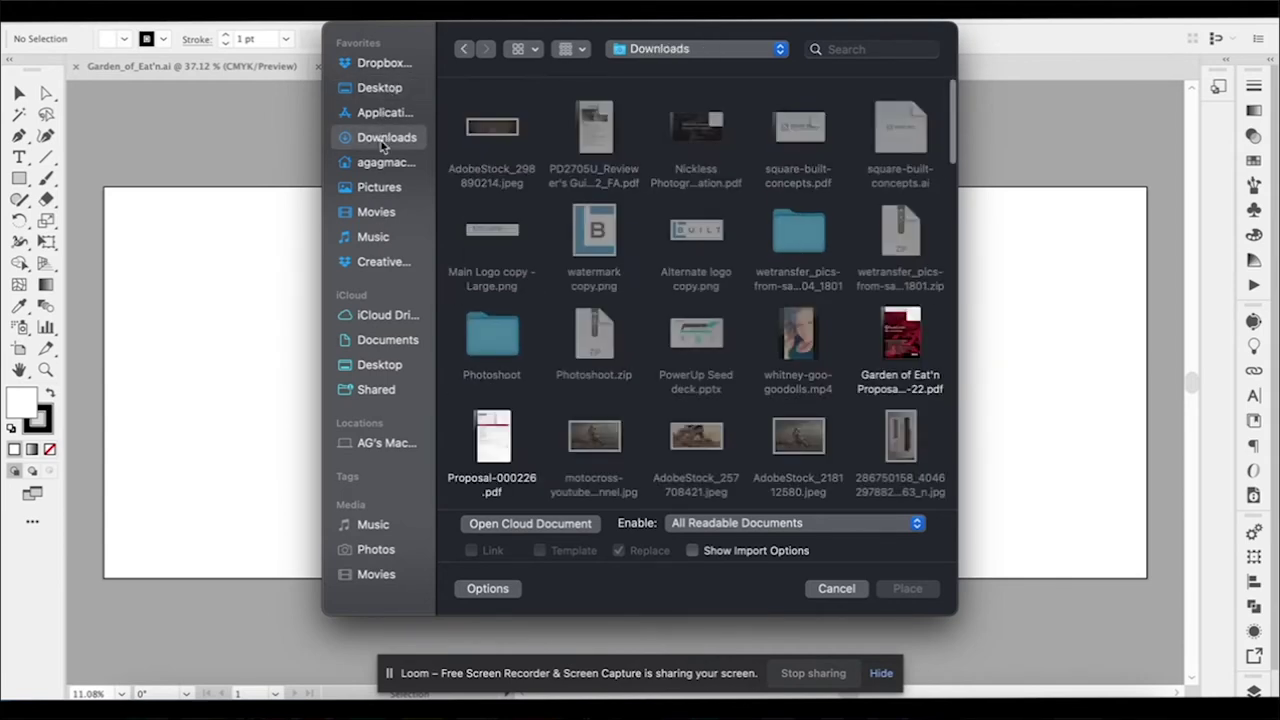
pyautogui.click(503, 133)
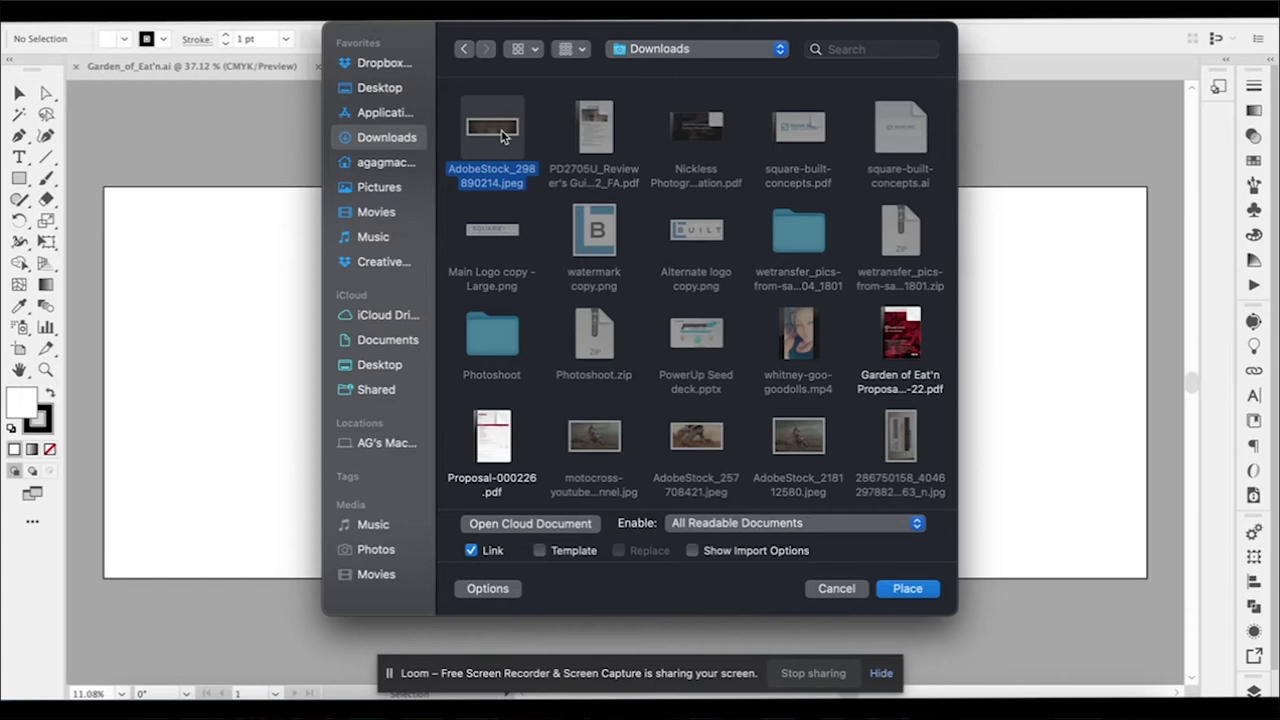
pyautogui.doubleClick(501, 133)
pyautogui.click(153, 212)
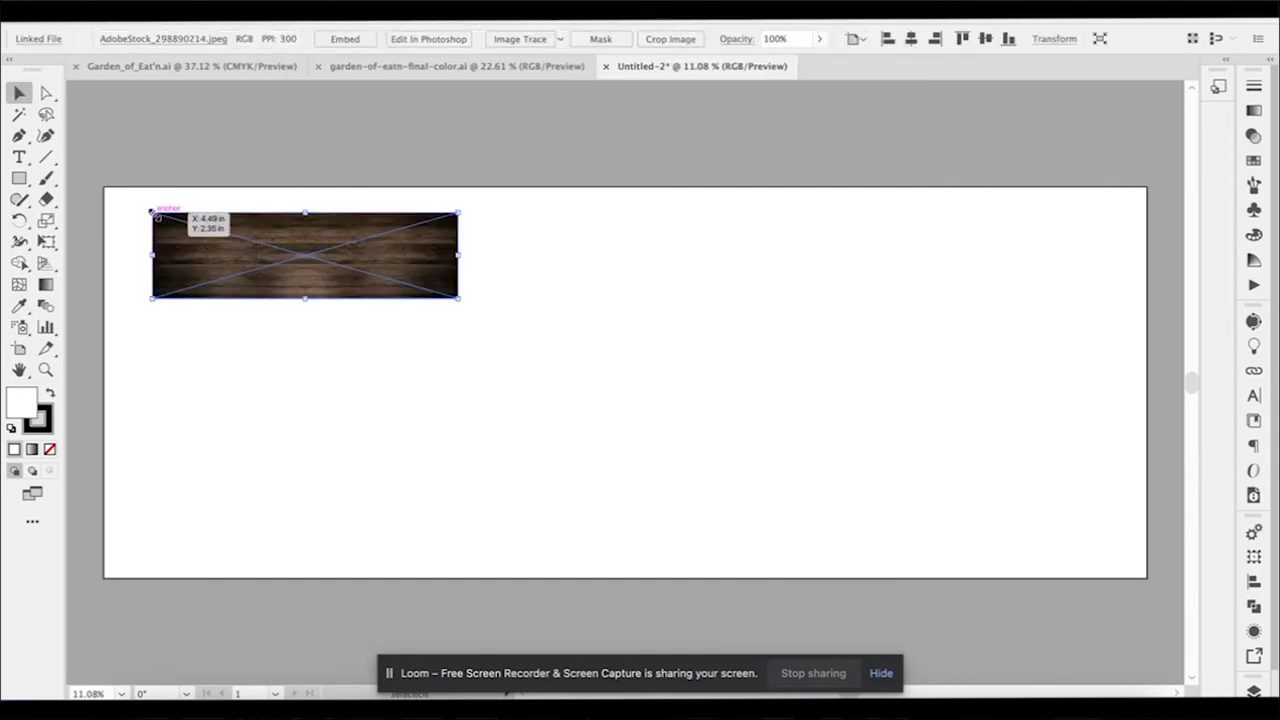
# - Enlarge the wood texture until it spans the artboard and overhangs its edges
pyautogui.moveTo(458, 297); pyautogui.dragTo(603, 430)
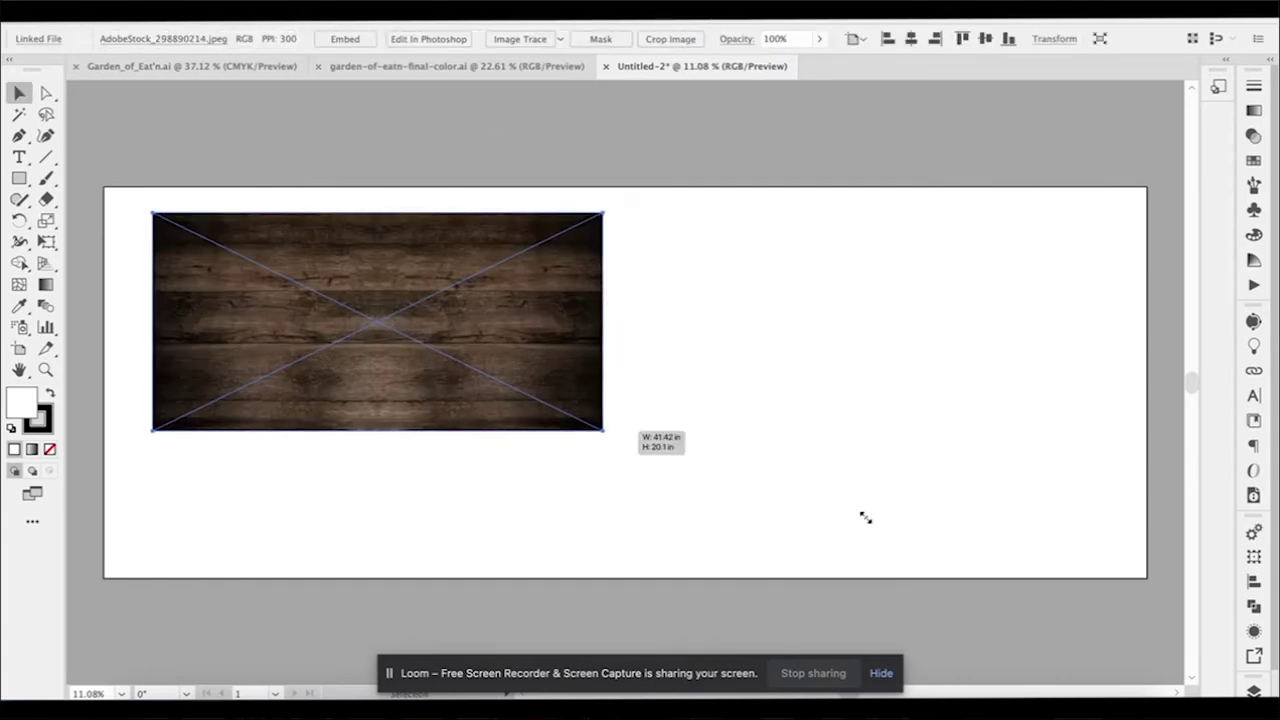
pyautogui.moveTo(866, 517); pyautogui.dragTo(1153, 535)
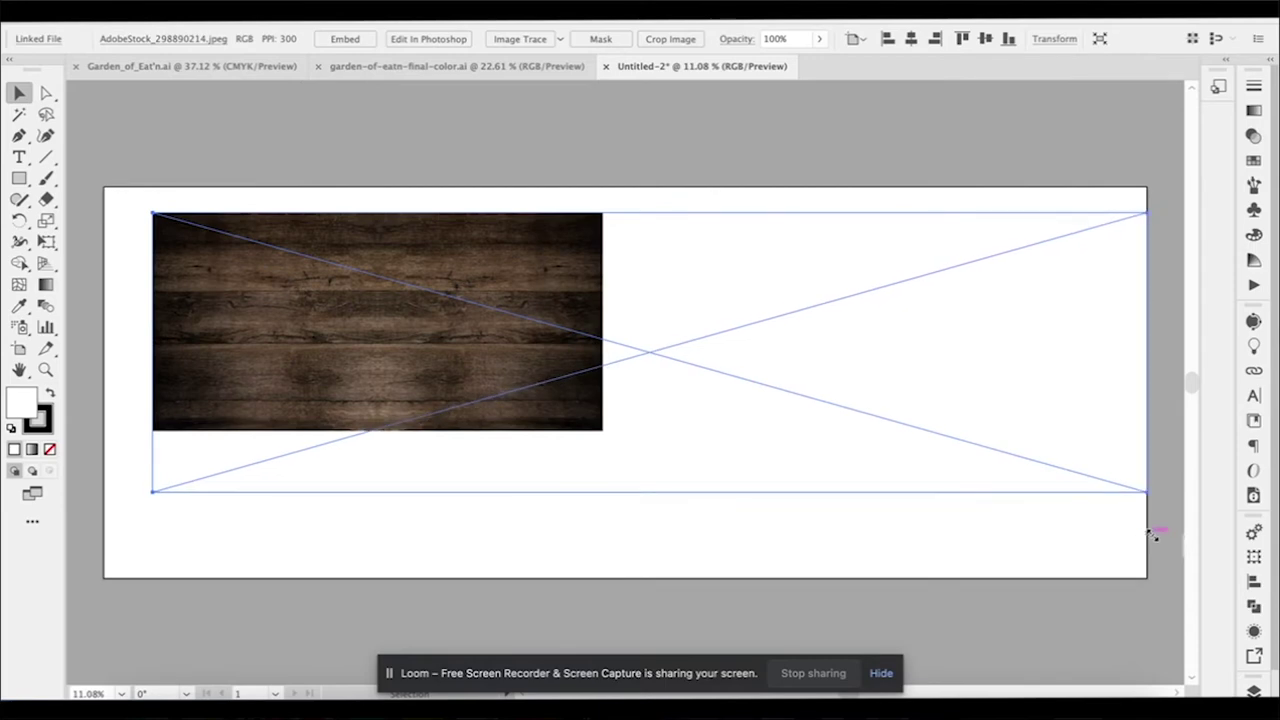
pyautogui.moveTo(1085, 502); pyautogui.dragTo(1085, 502)
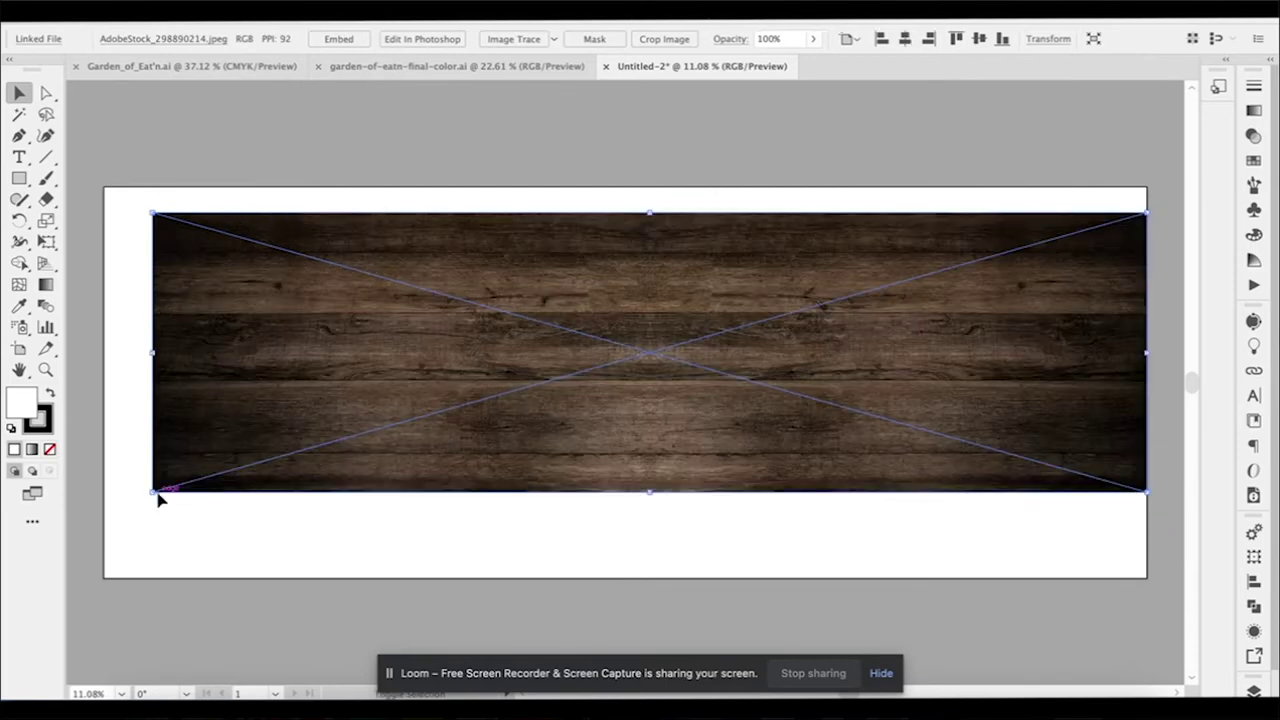
pyautogui.moveTo(151, 496); pyautogui.dragTo(128, 578)
pyautogui.moveTo(177, 213); pyautogui.dragTo(90, 187)
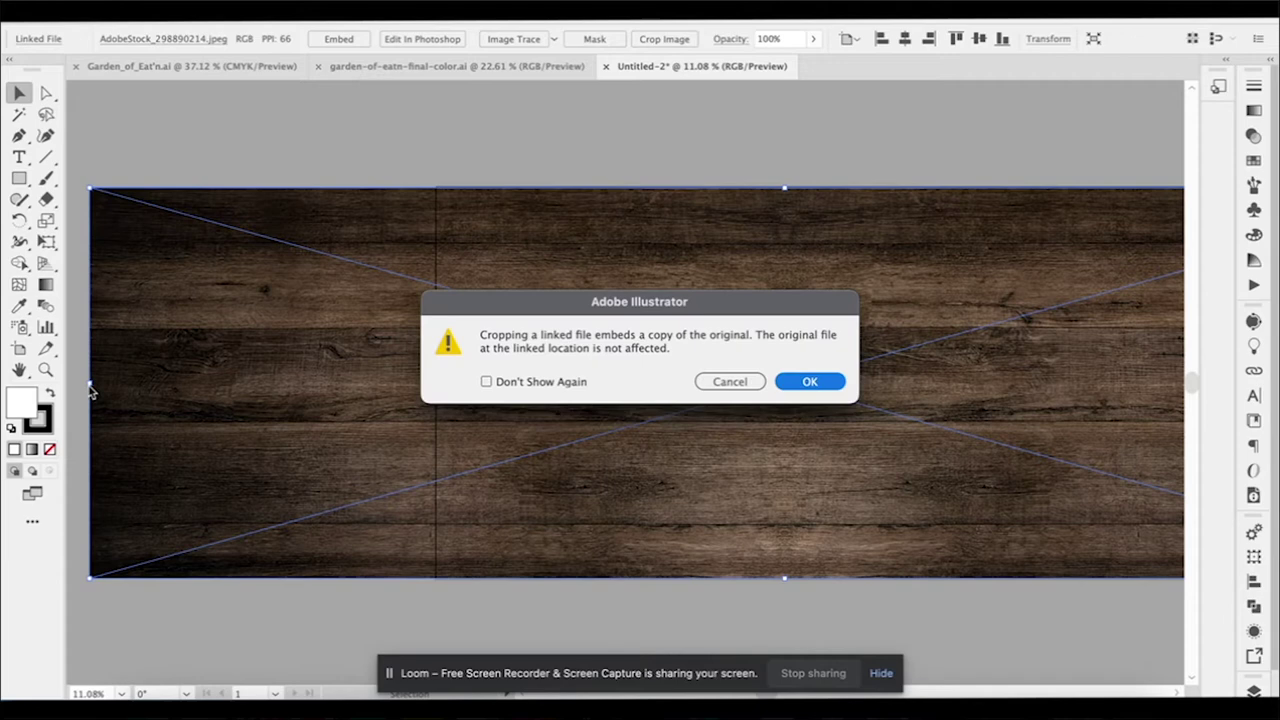
# - Crop the wood texture to a 96-inch-wide strip and apply the crop
pyautogui.click(810, 383)
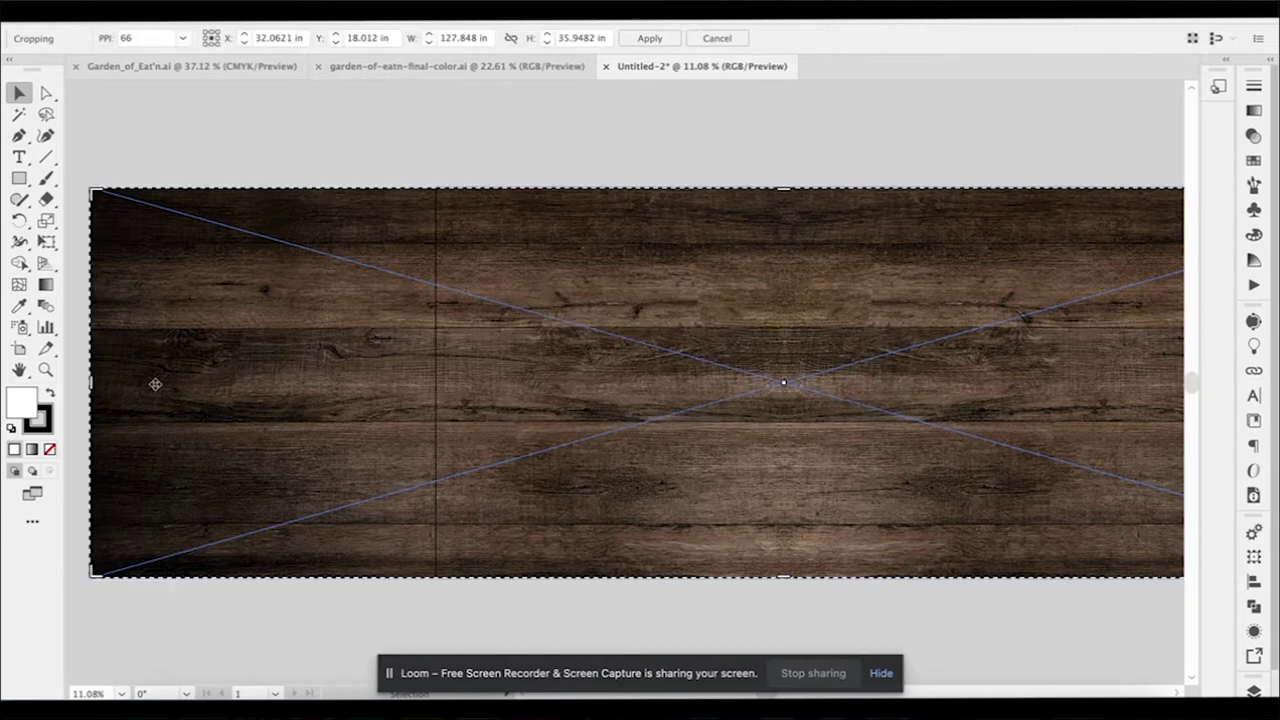
pyautogui.moveTo(92, 383); pyautogui.dragTo(436, 398)
pyautogui.hscroll(5, 436, 398)
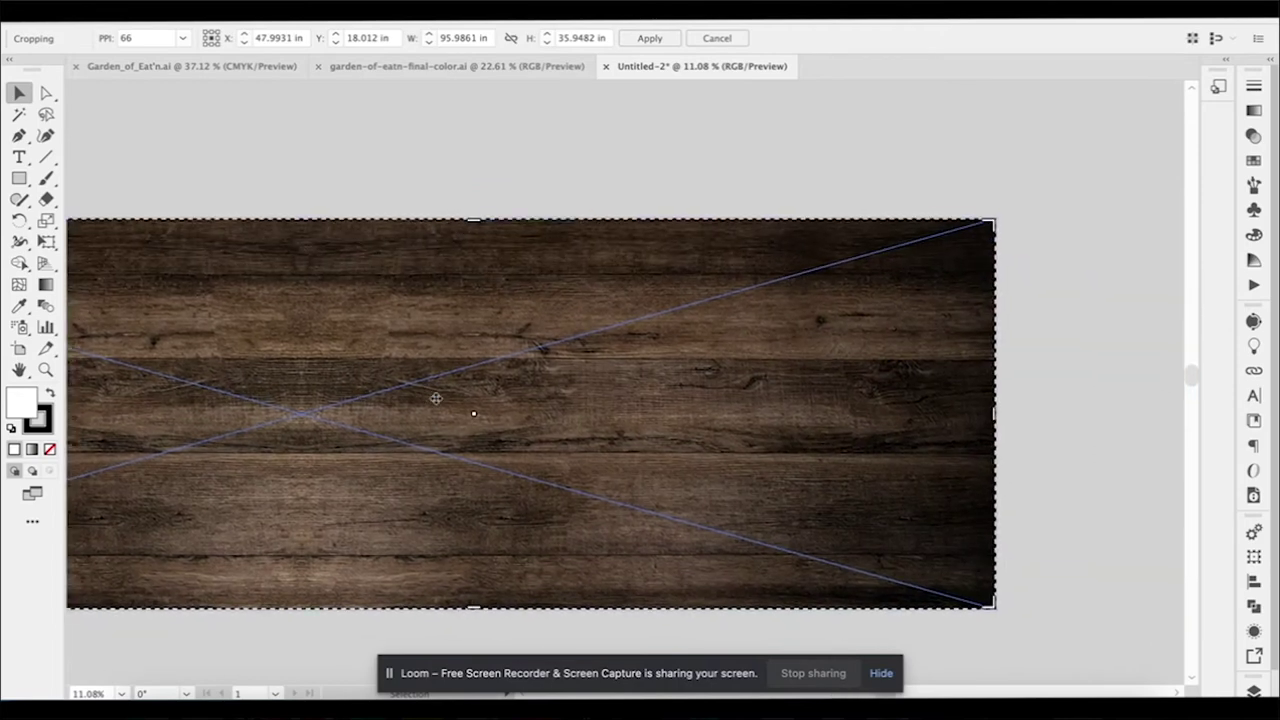
pyautogui.moveTo(996, 415)
pyautogui.mouseDown()
pyautogui.moveTo(805, 416)
pyautogui.moveTo(995, 416)
pyautogui.mouseUp()
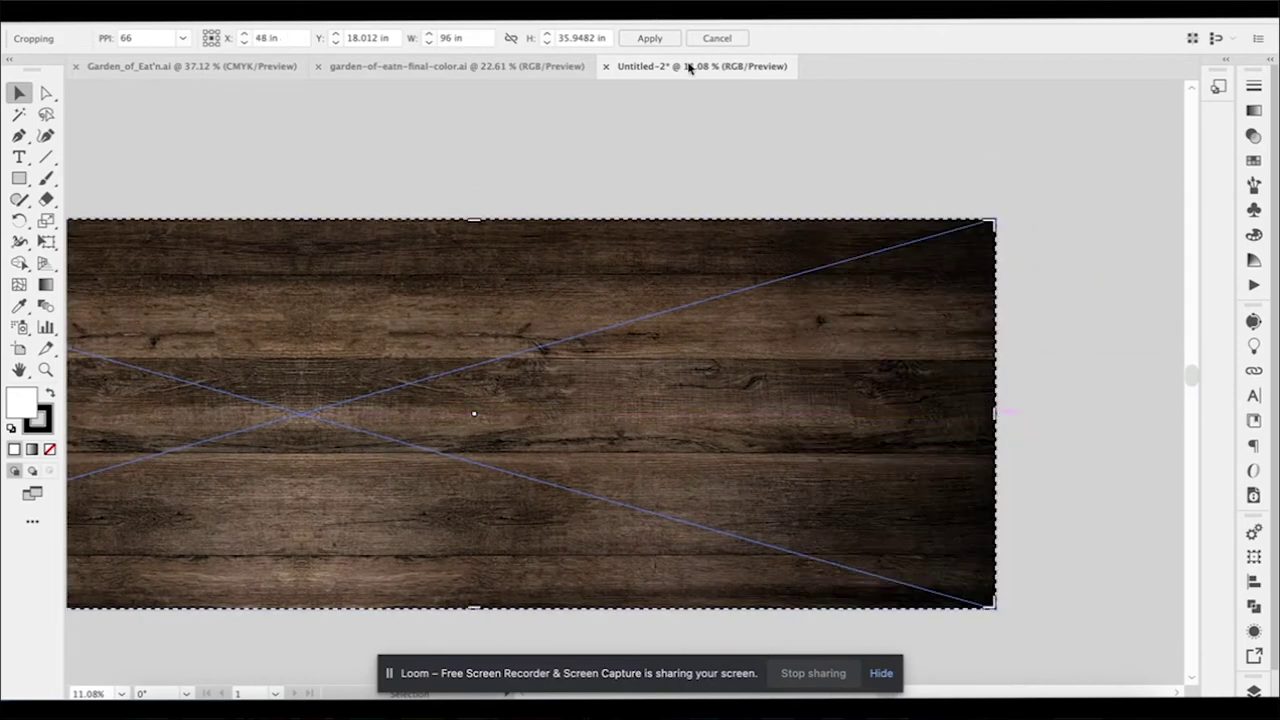
pyautogui.click(649, 38)
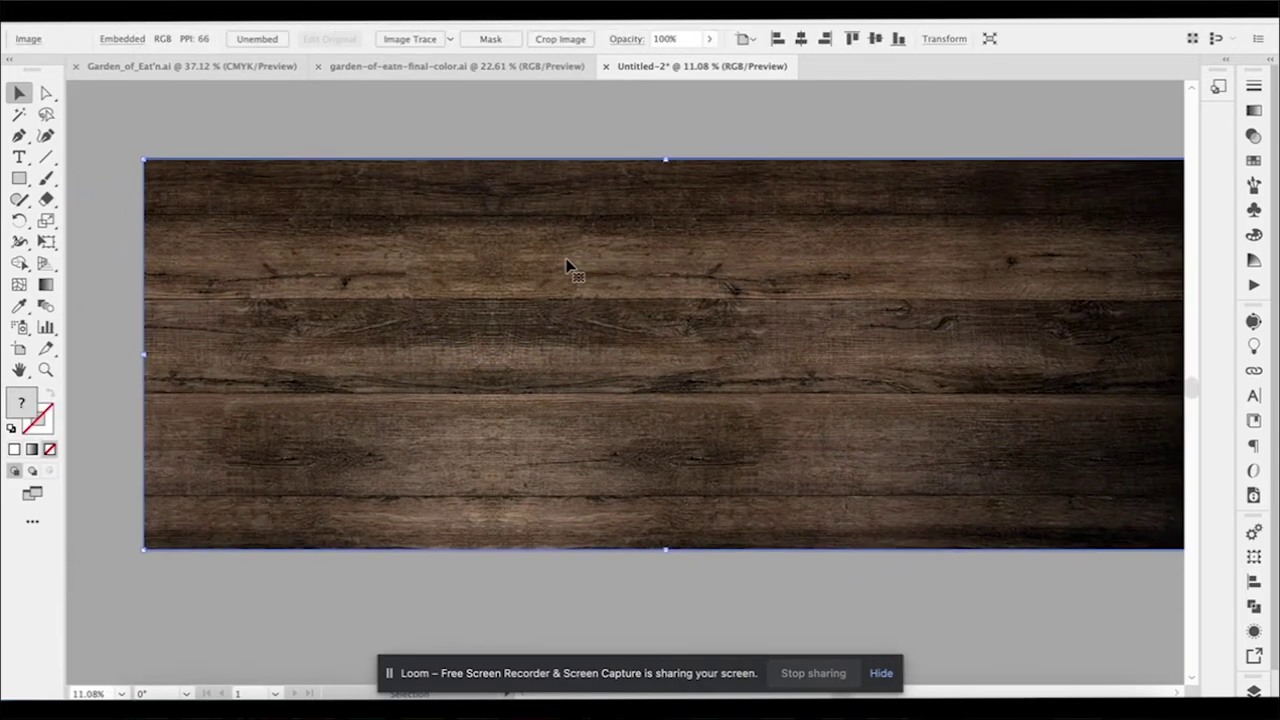
pyautogui.scroll(-3, 571, 266)
# - Undo the earlier crop and shift the wood image right over the artboard
pyautogui.click(594, 123)
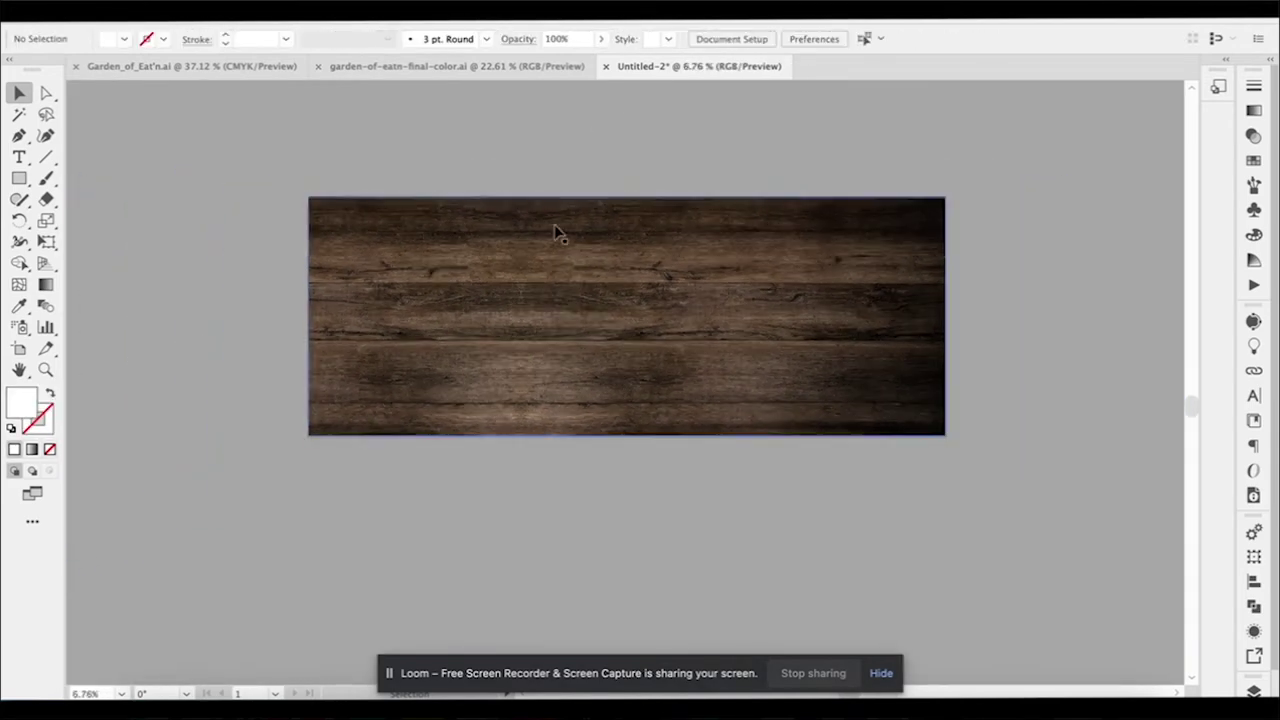
pyautogui.doubleClick(534, 289)
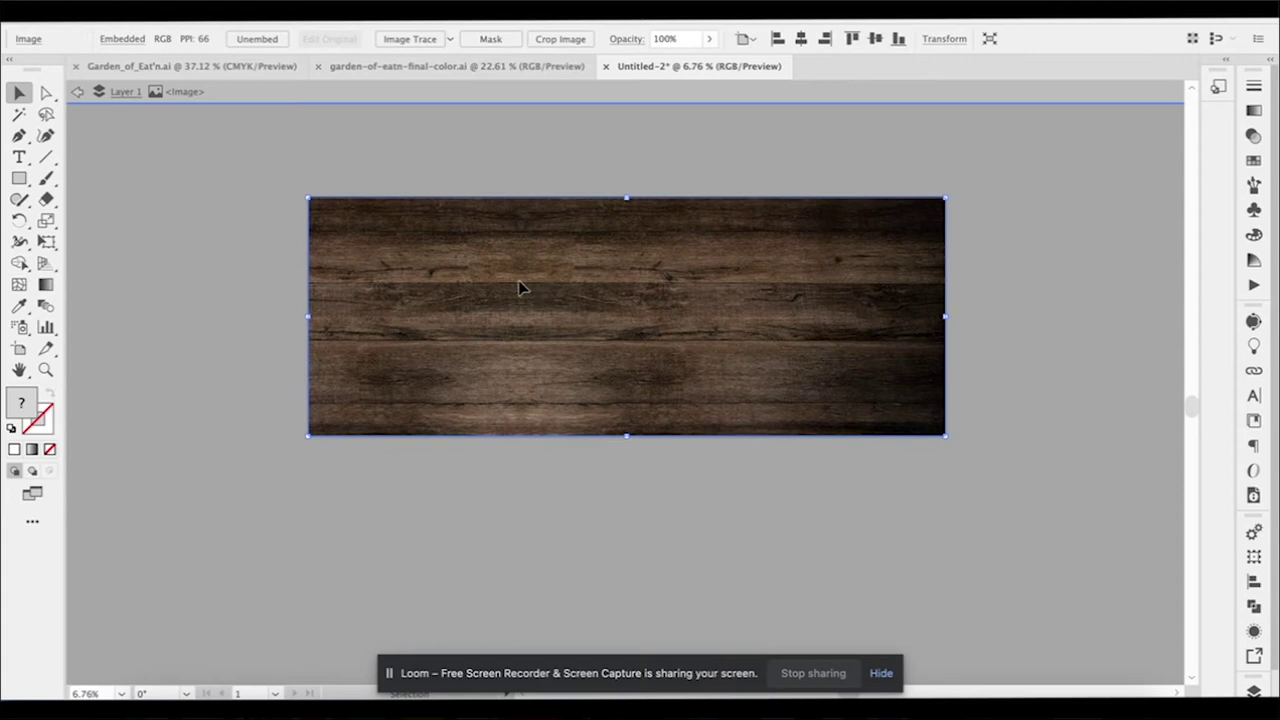
pyautogui.press('super+z')
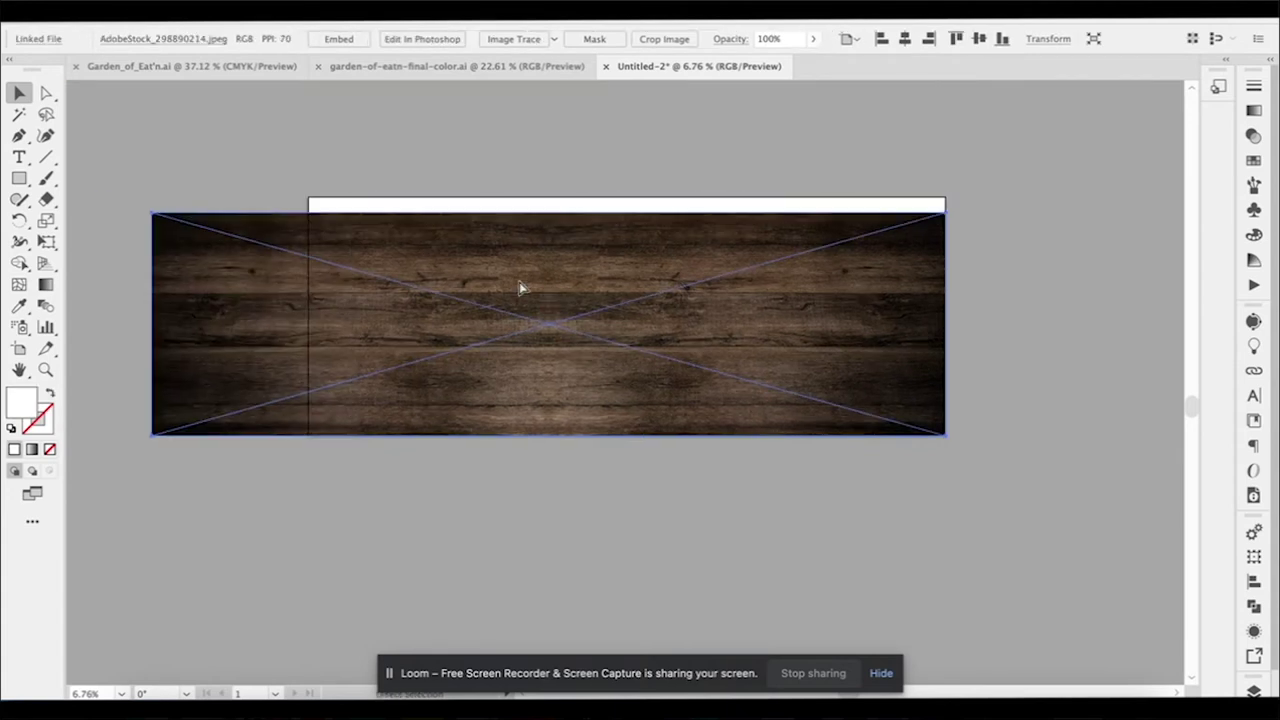
pyautogui.moveTo(508, 287); pyautogui.dragTo(580, 289)
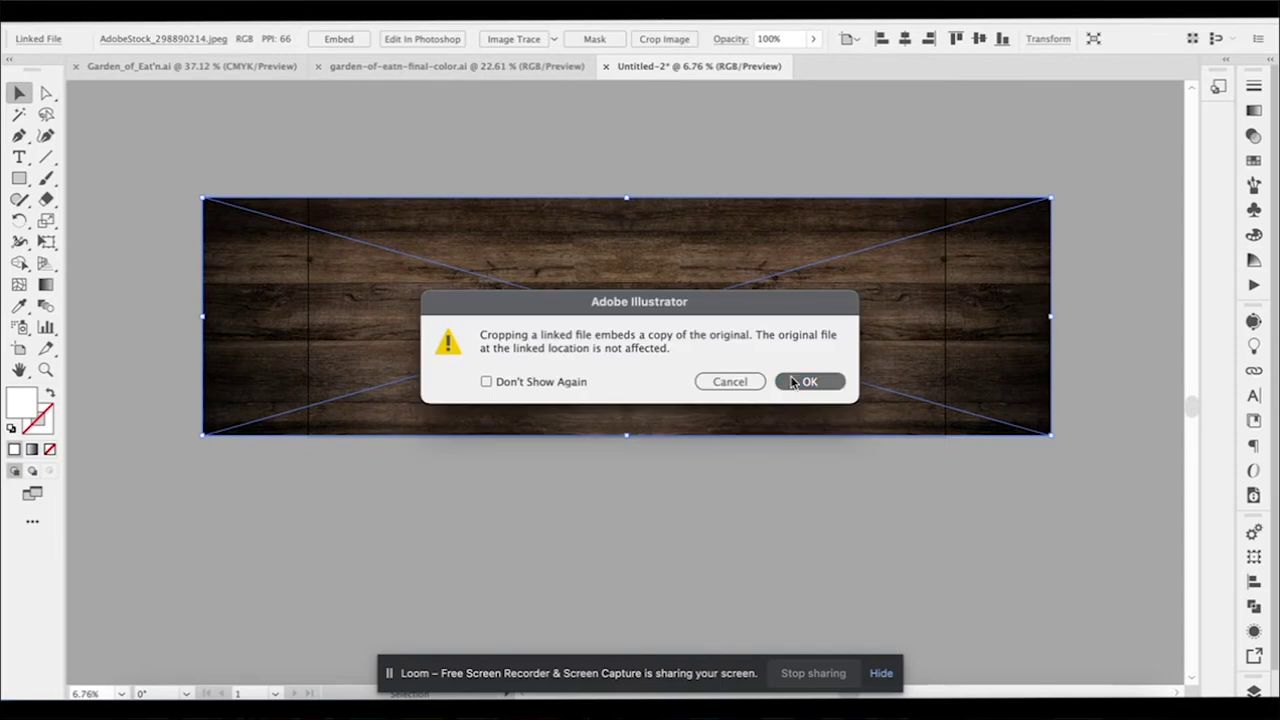
# - Crop the wood image's left and right sides flush with the artboard edges
pyautogui.click(795, 382)
pyautogui.moveTo(1049, 317); pyautogui.dragTo(944, 318)
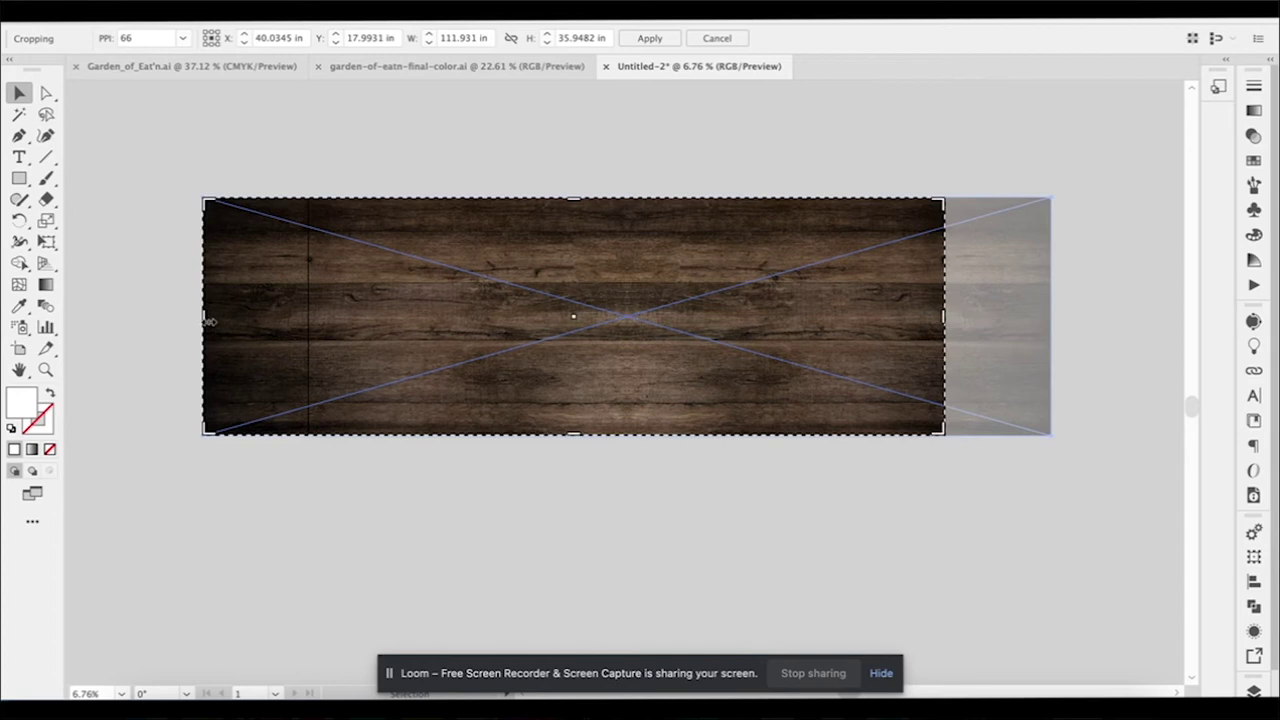
pyautogui.moveTo(210, 321); pyautogui.dragTo(309, 318)
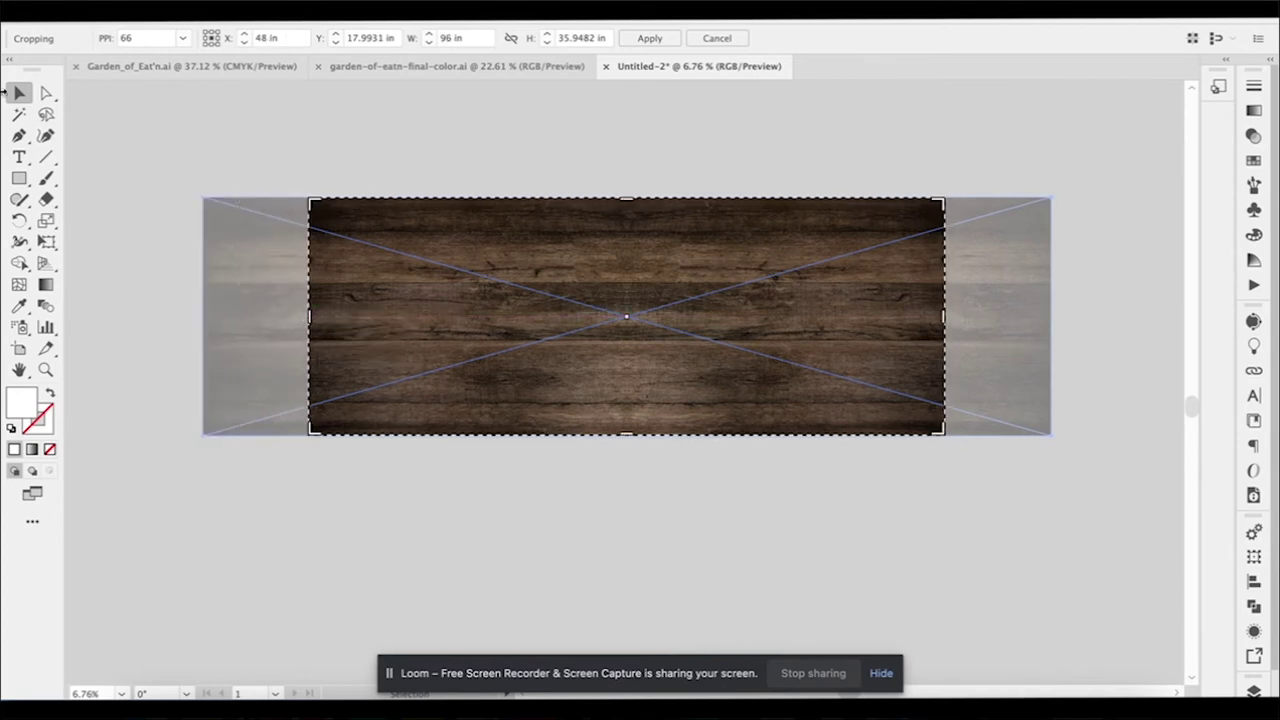
pyautogui.press('Return')
pyautogui.click(396, 169)
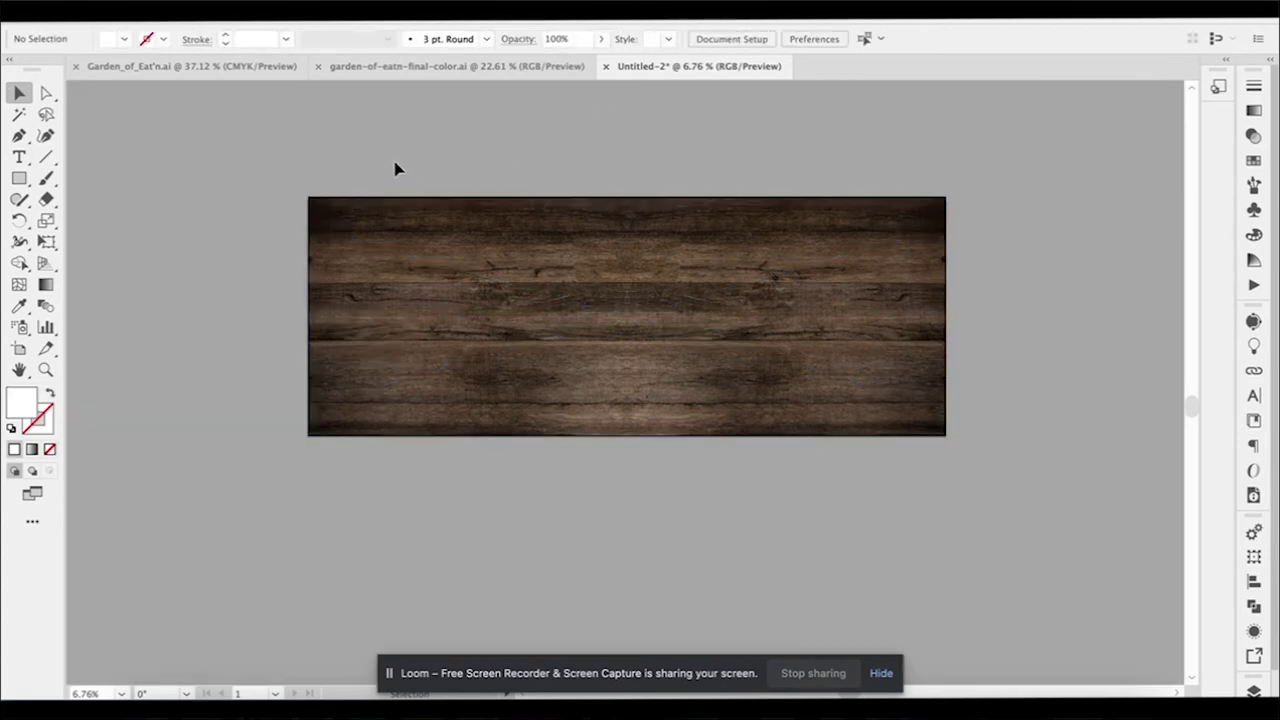
# - Copy the logo from garden-of-eatn-final-color.ai and paste it into the wood banner document
pyautogui.click(258, 70)
pyautogui.click(400, 68)
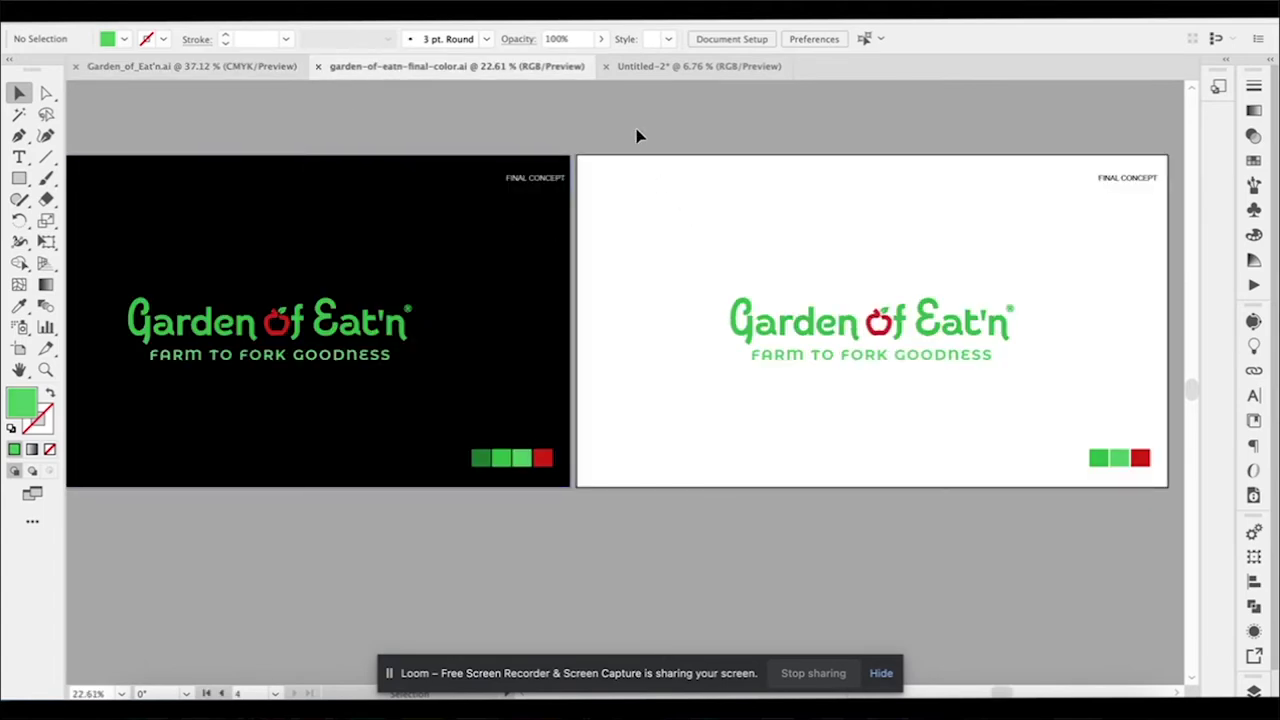
pyautogui.moveTo(635, 160); pyautogui.dragTo(1051, 403)
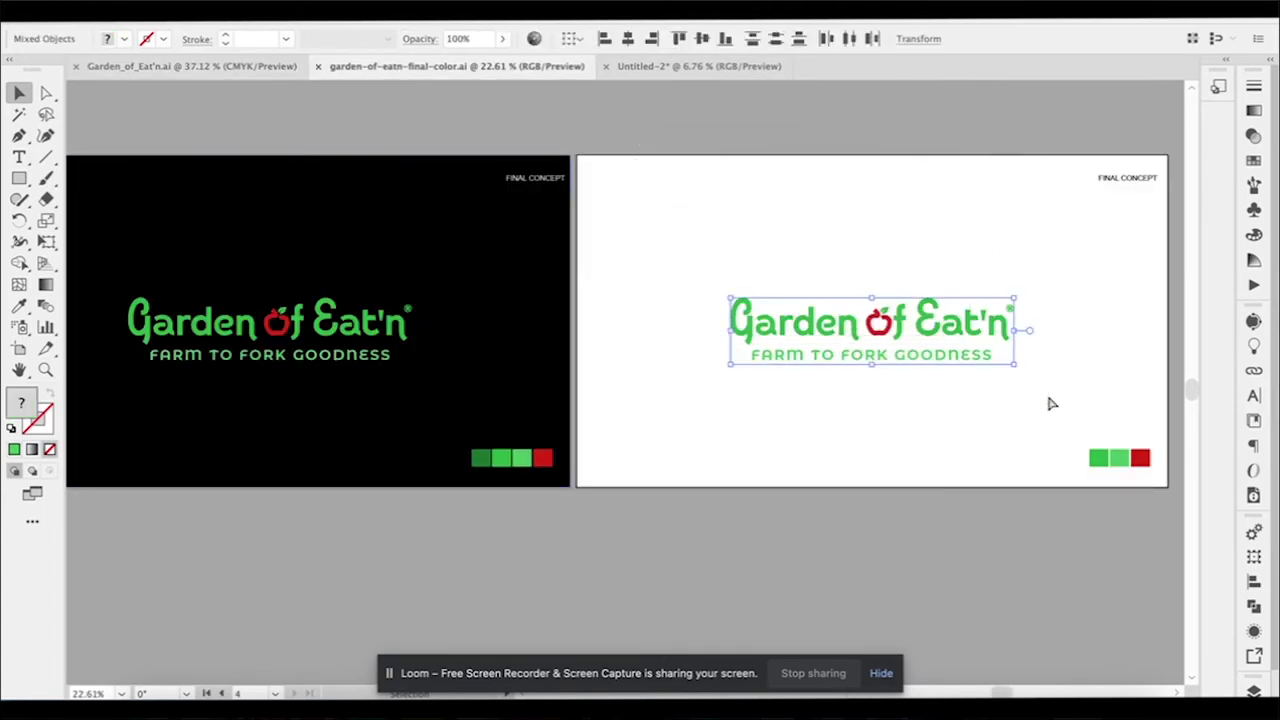
pyautogui.press('super+shift+a')
pyautogui.press('super+c')
pyautogui.click(699, 66)
pyautogui.press('super+v')
# - Scale the logo up to about 64 in wide and move it near the banner's top
pyautogui.moveTo(627, 372); pyautogui.dragTo(626, 312)
pyautogui.moveTo(660, 353); pyautogui.dragTo(663, 279)
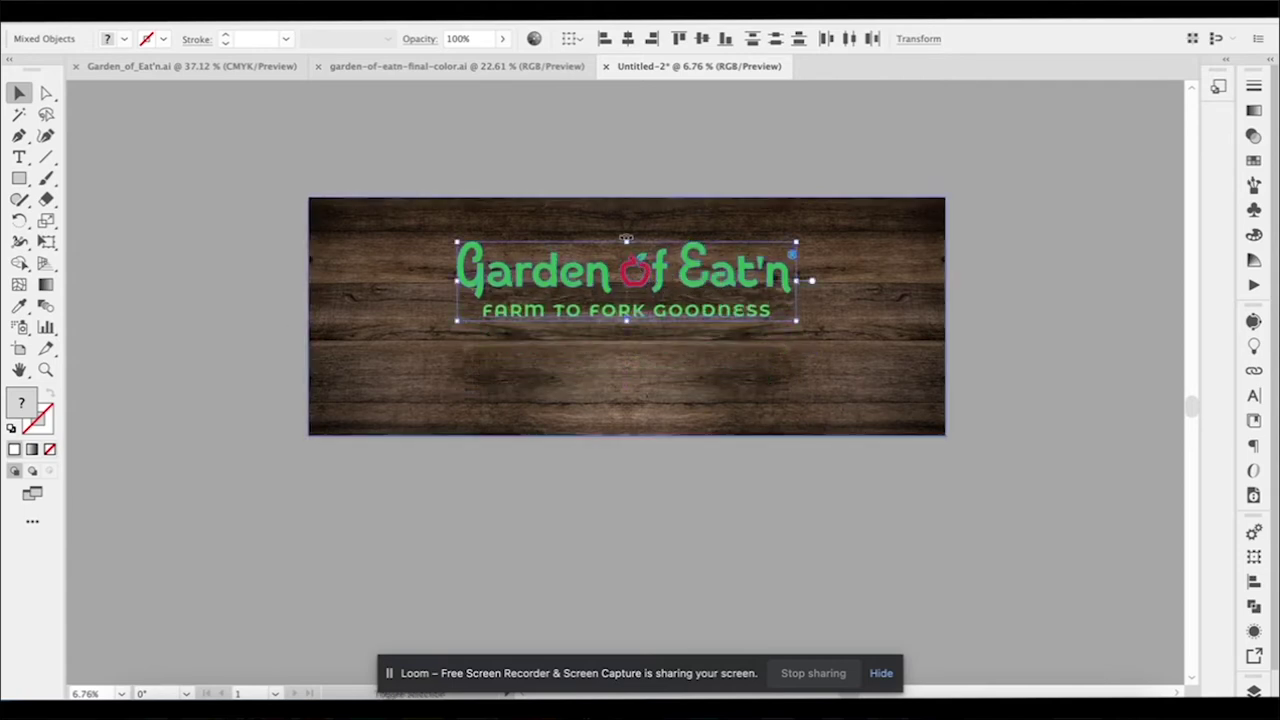
pyautogui.moveTo(627, 238); pyautogui.dragTo(627, 227)
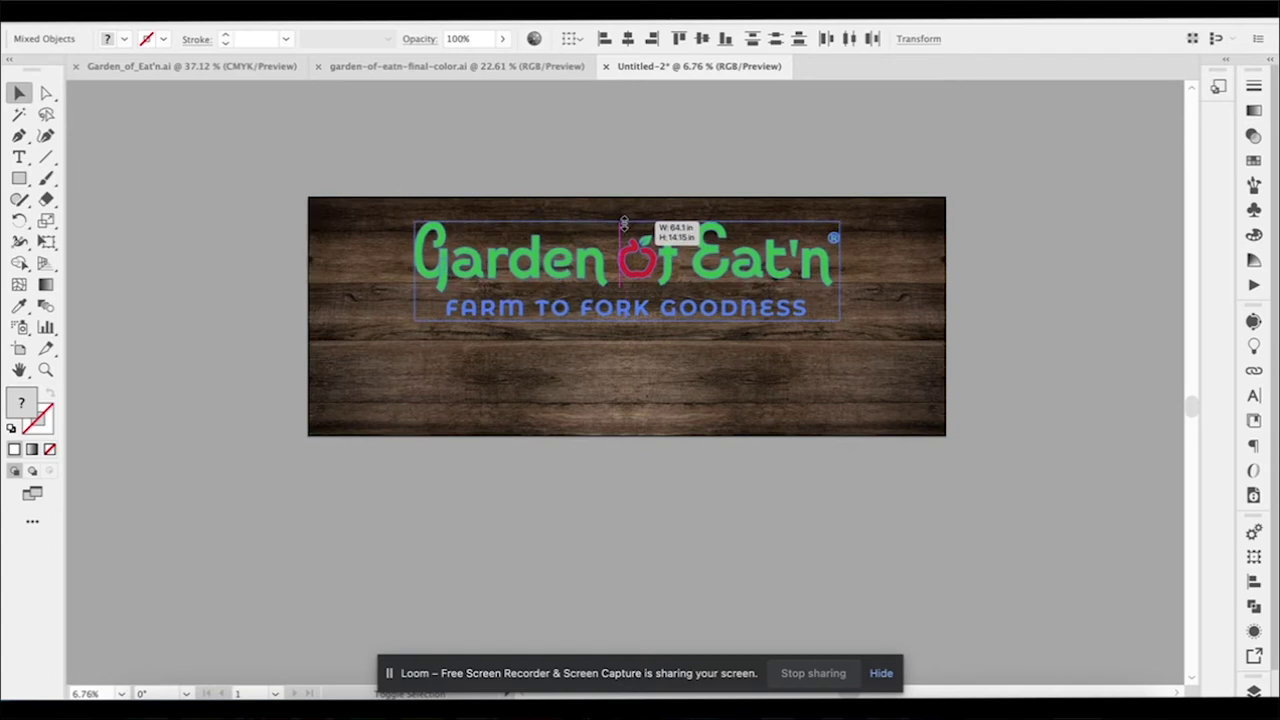
pyautogui.click(853, 170)
pyautogui.press('F6')
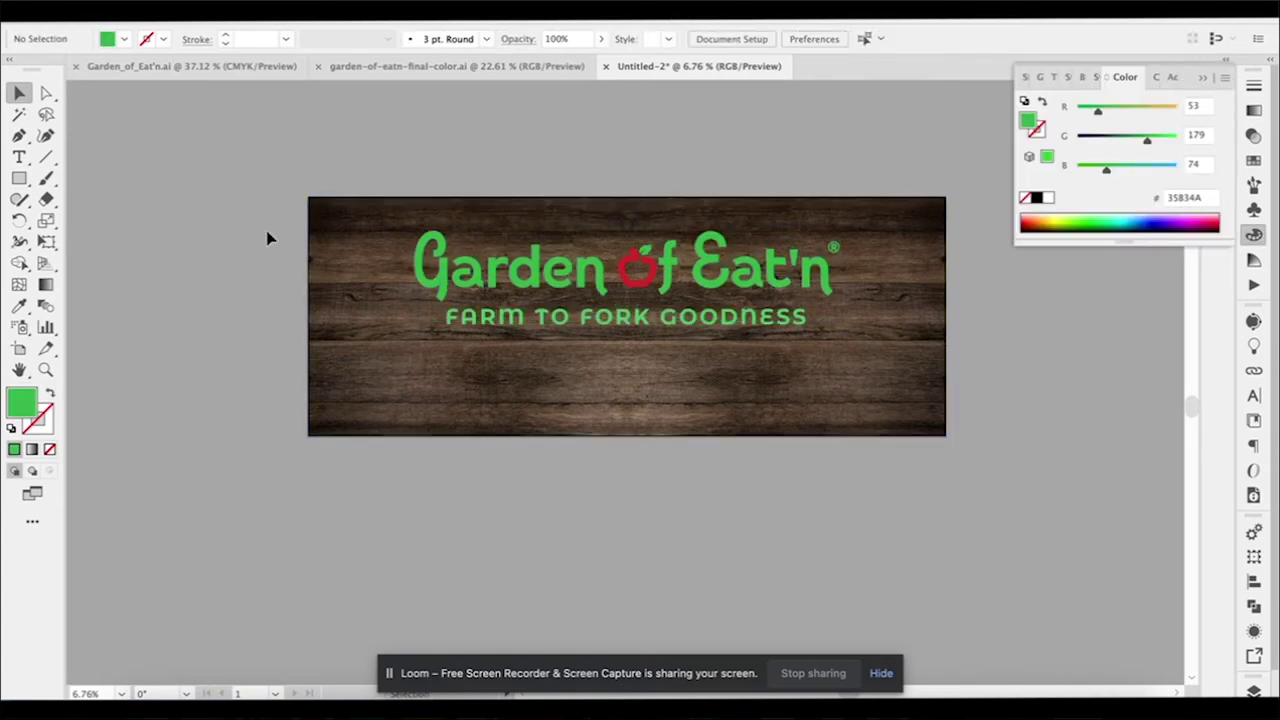
# - Draw a centre-aligned text area for COMING SOON and enlarge the type to 872 pt
pyautogui.click(19, 157)
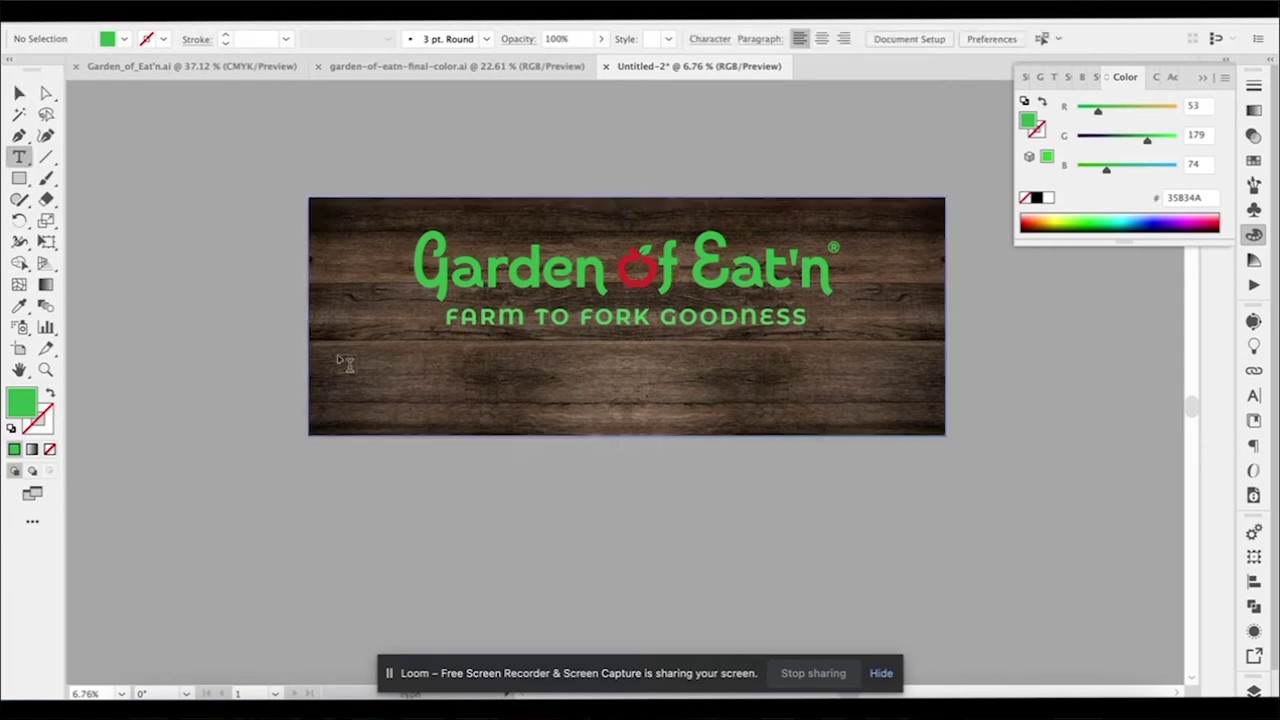
pyautogui.moveTo(330, 348); pyautogui.dragTo(923, 418)
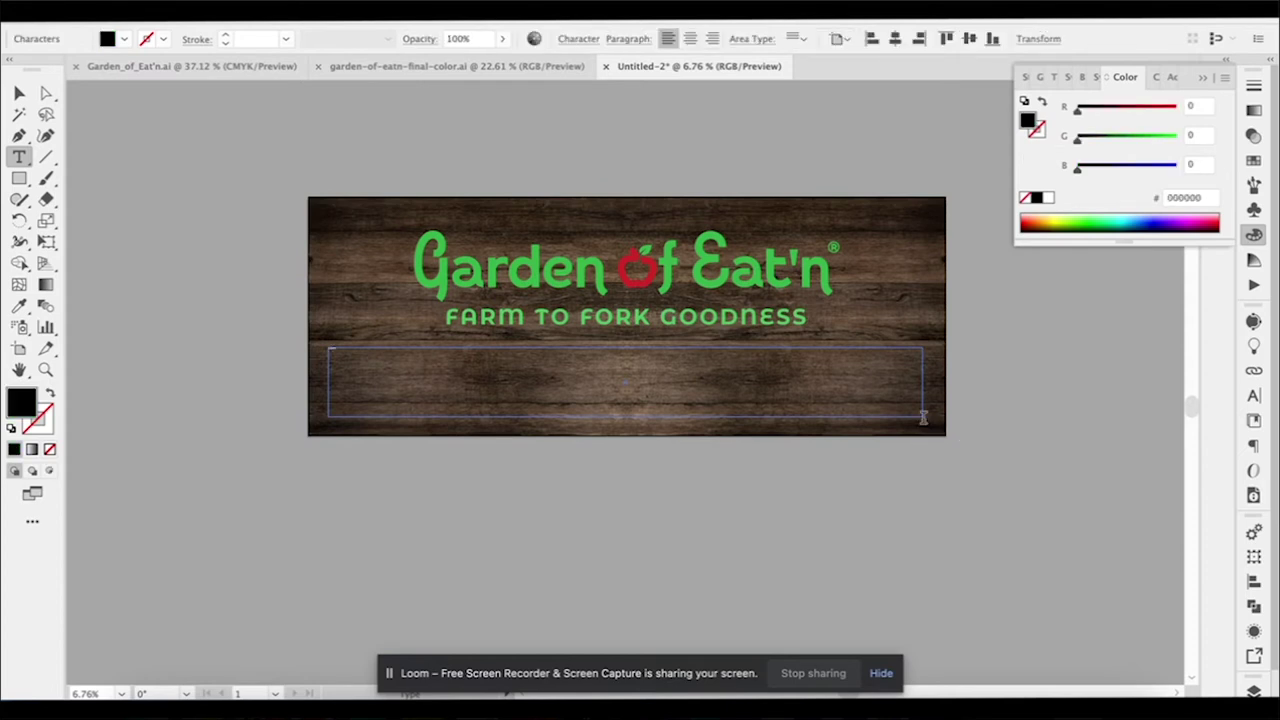
pyautogui.click(688, 39)
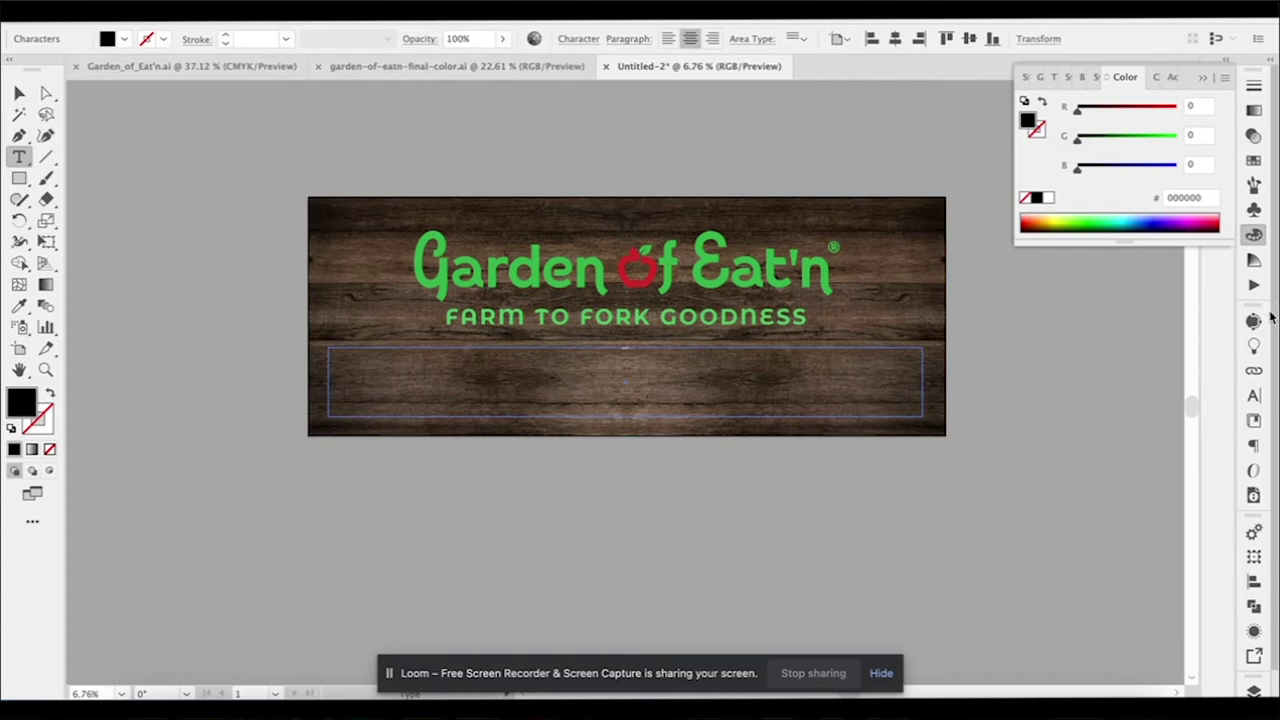
pyautogui.click(1254, 398)
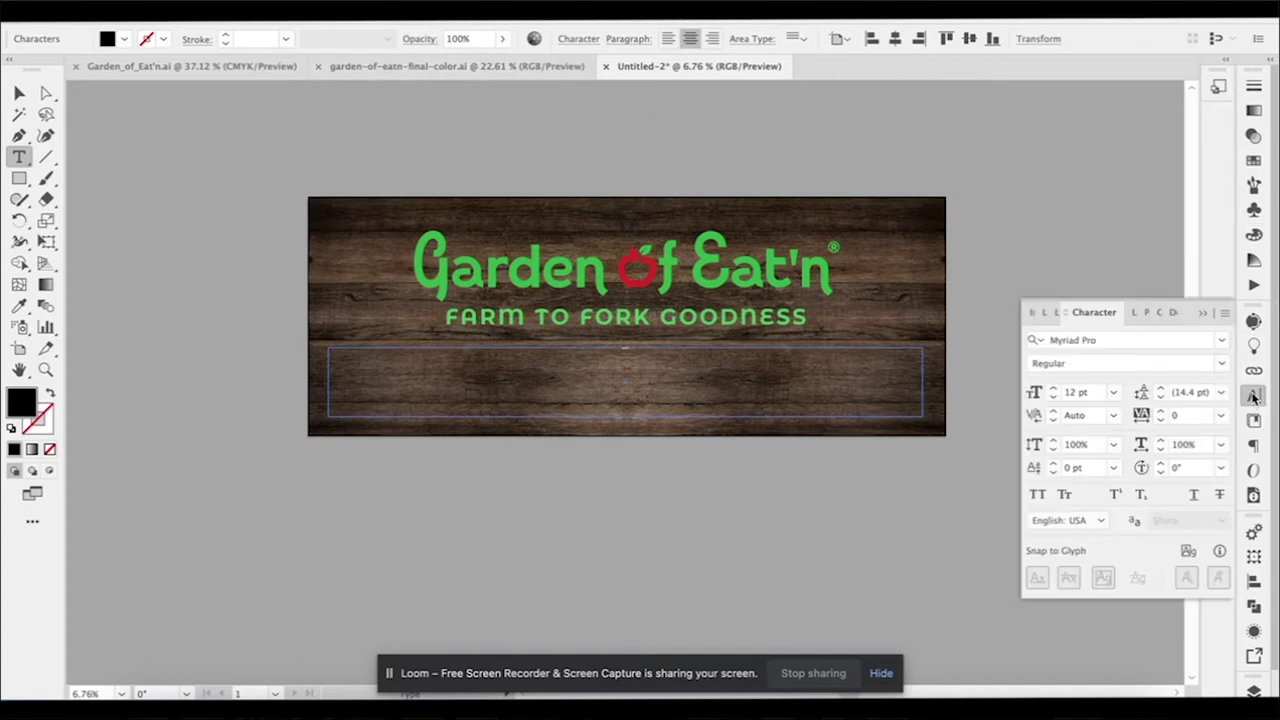
pyautogui.click(1116, 394)
pyautogui.click(1116, 368)
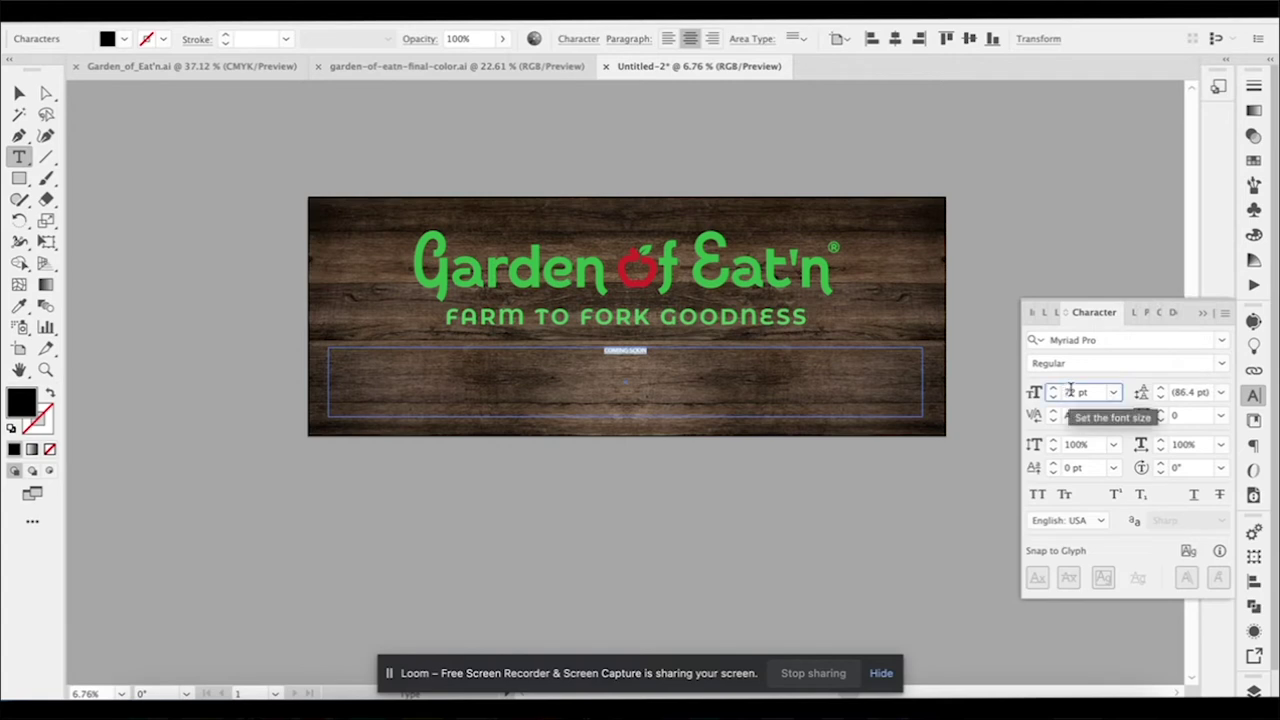
pyautogui.click(1070, 392)
pyautogui.write('572')
pyautogui.press('Return')
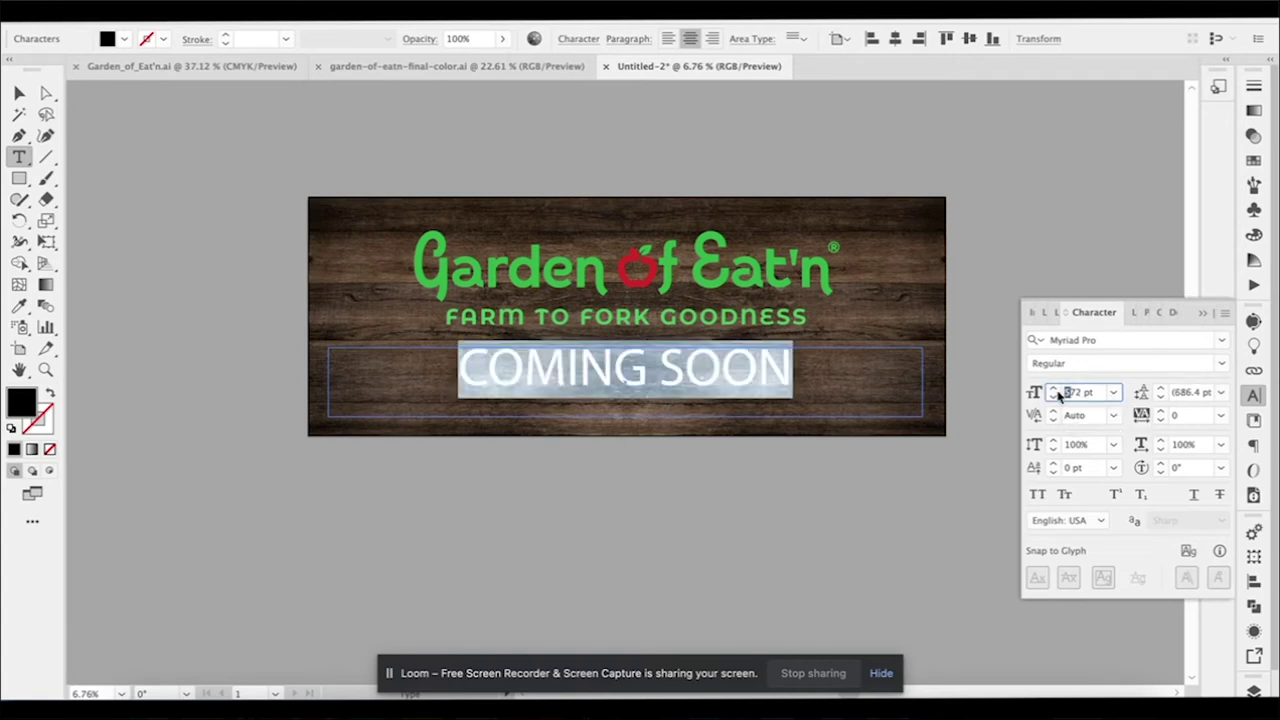
pyautogui.write('872')
pyautogui.press('Return')
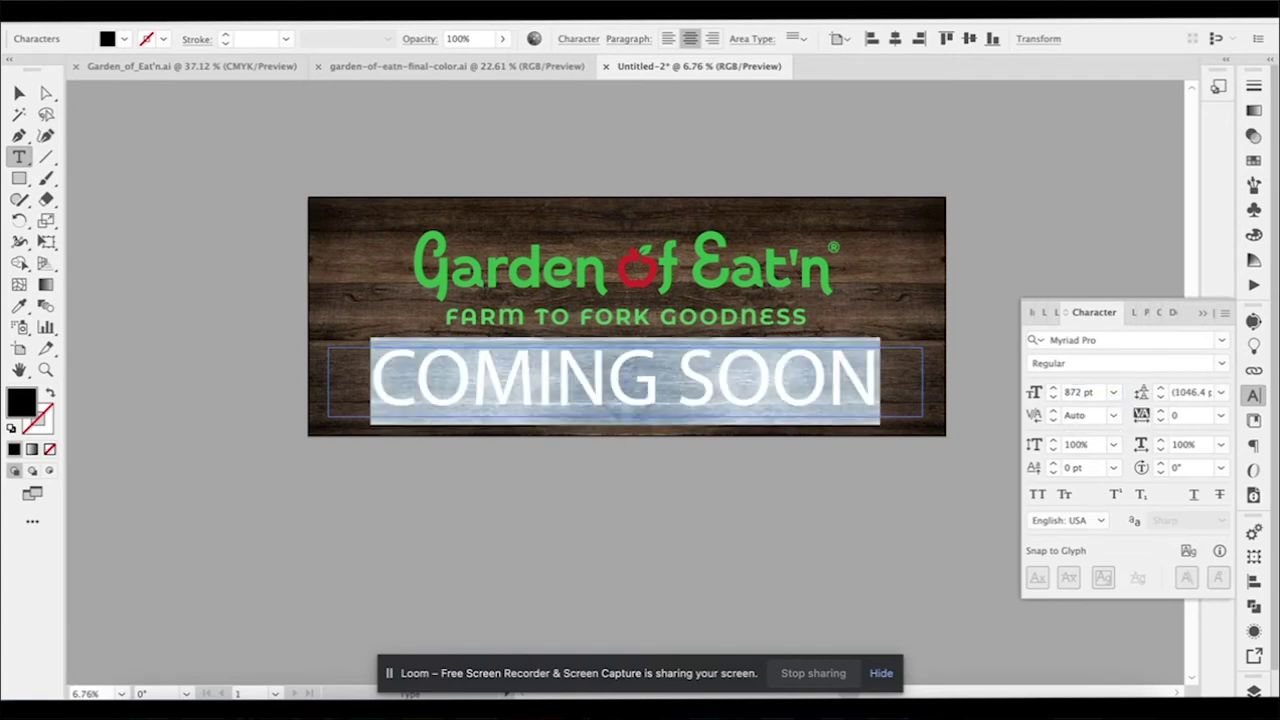
# - Set the headline font to Montserrat Alternates Black
pyautogui.click(1078, 337)
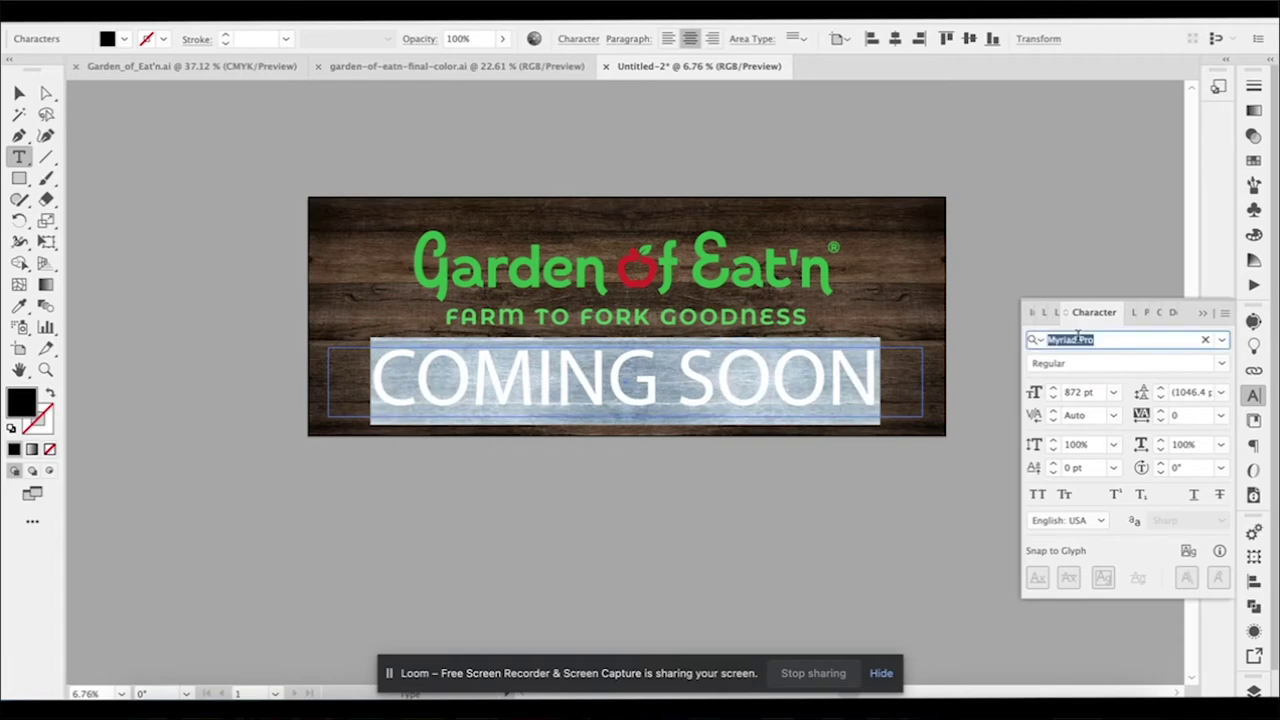
pyautogui.write('mont')
pyautogui.scroll(-4, 1040, 460)
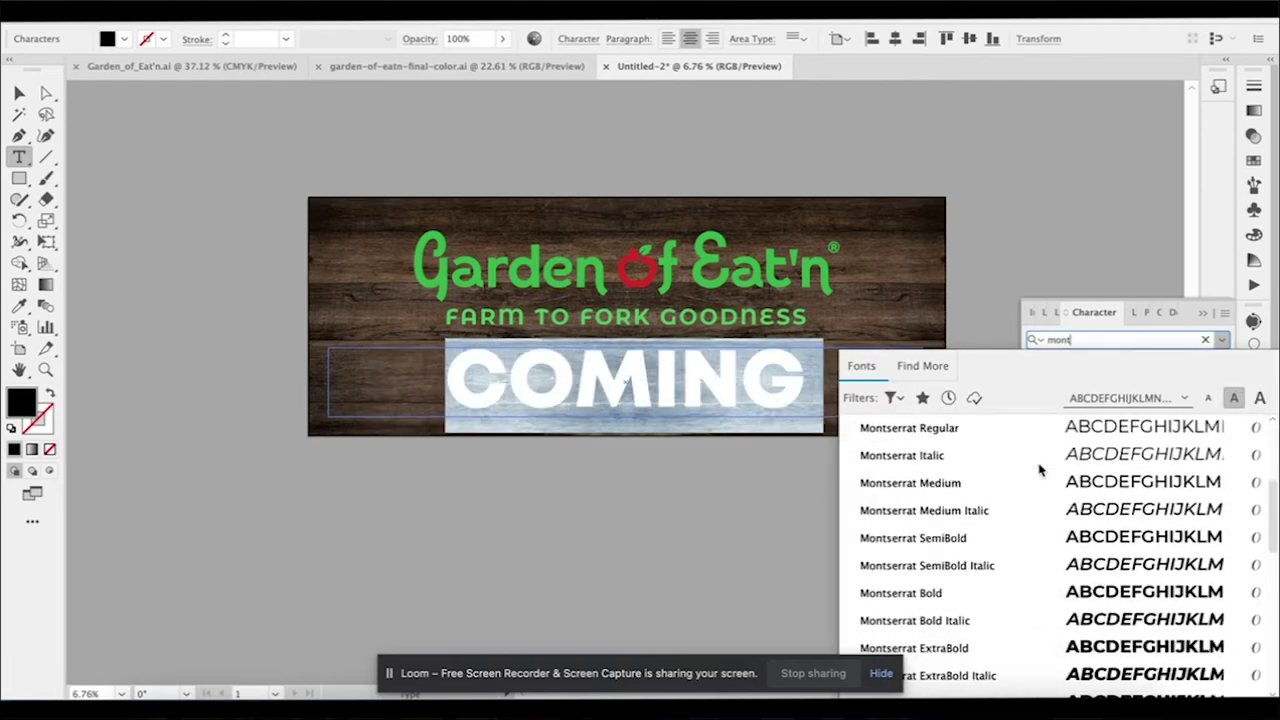
pyautogui.scroll(-8, 1040, 470)
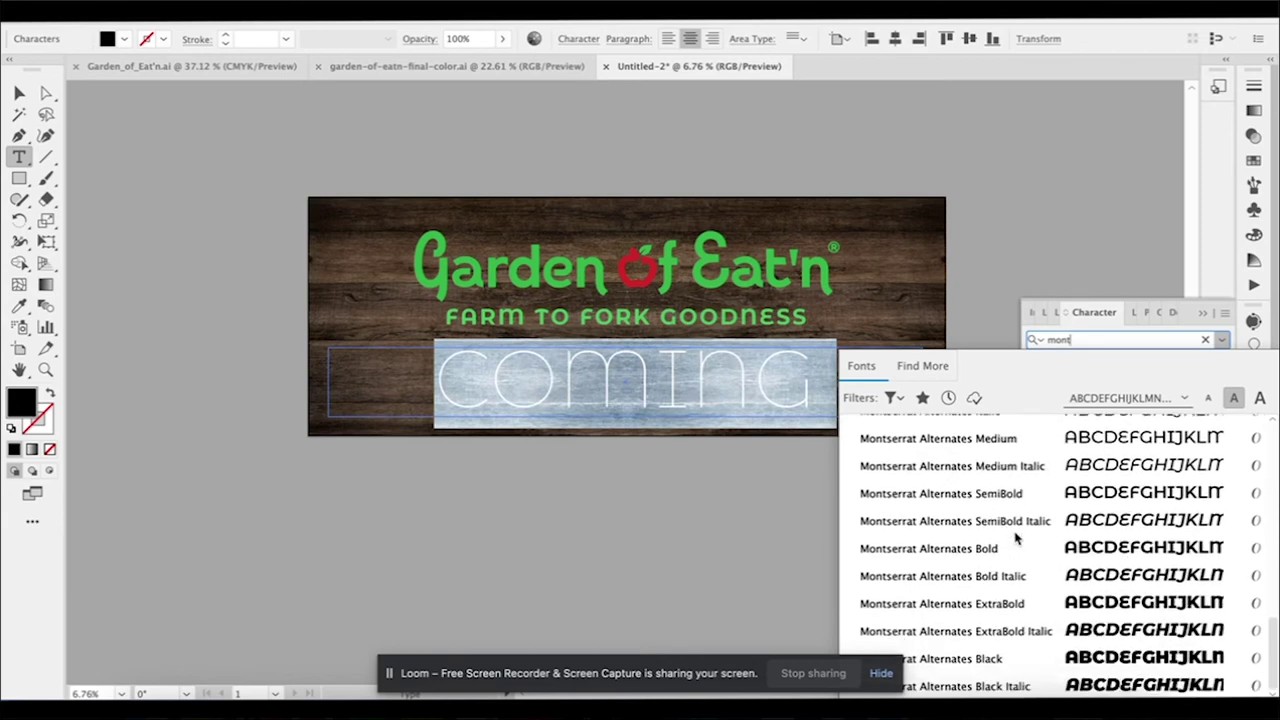
pyautogui.click(995, 655)
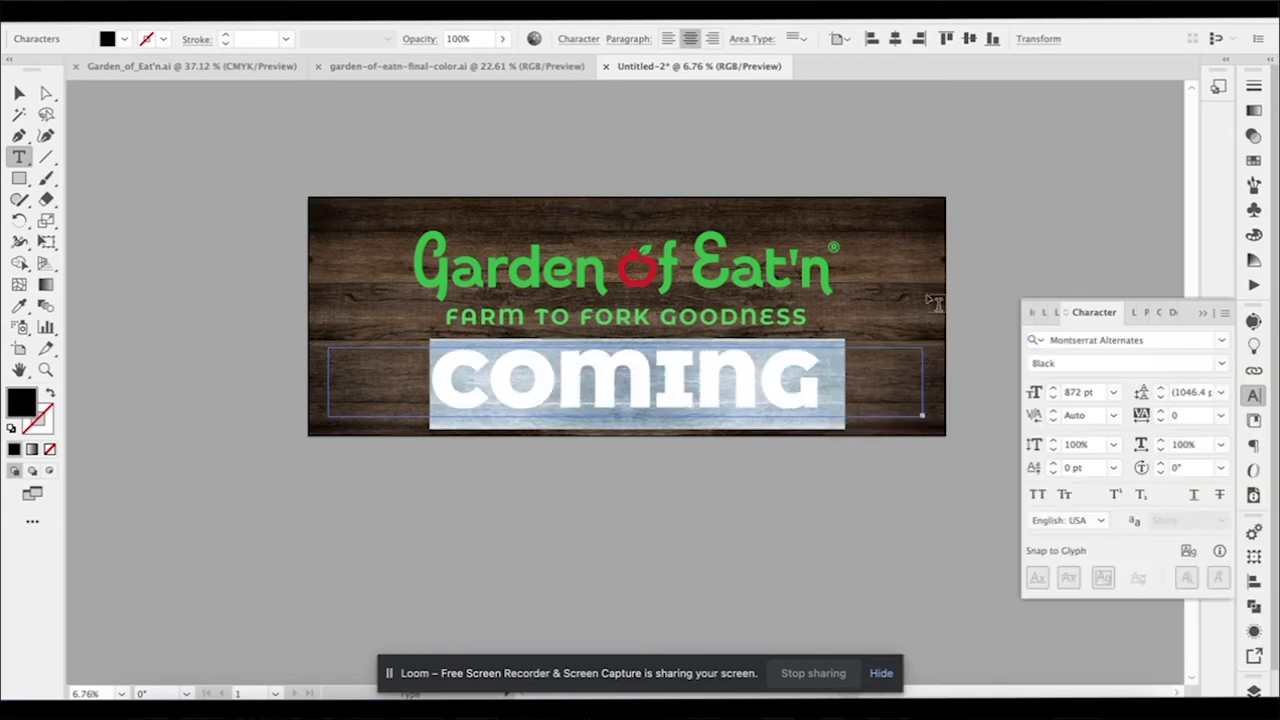
# - Reduce the headline to 730 pt and add '!' to make COMING SOON!
pyautogui.click(1067, 394)
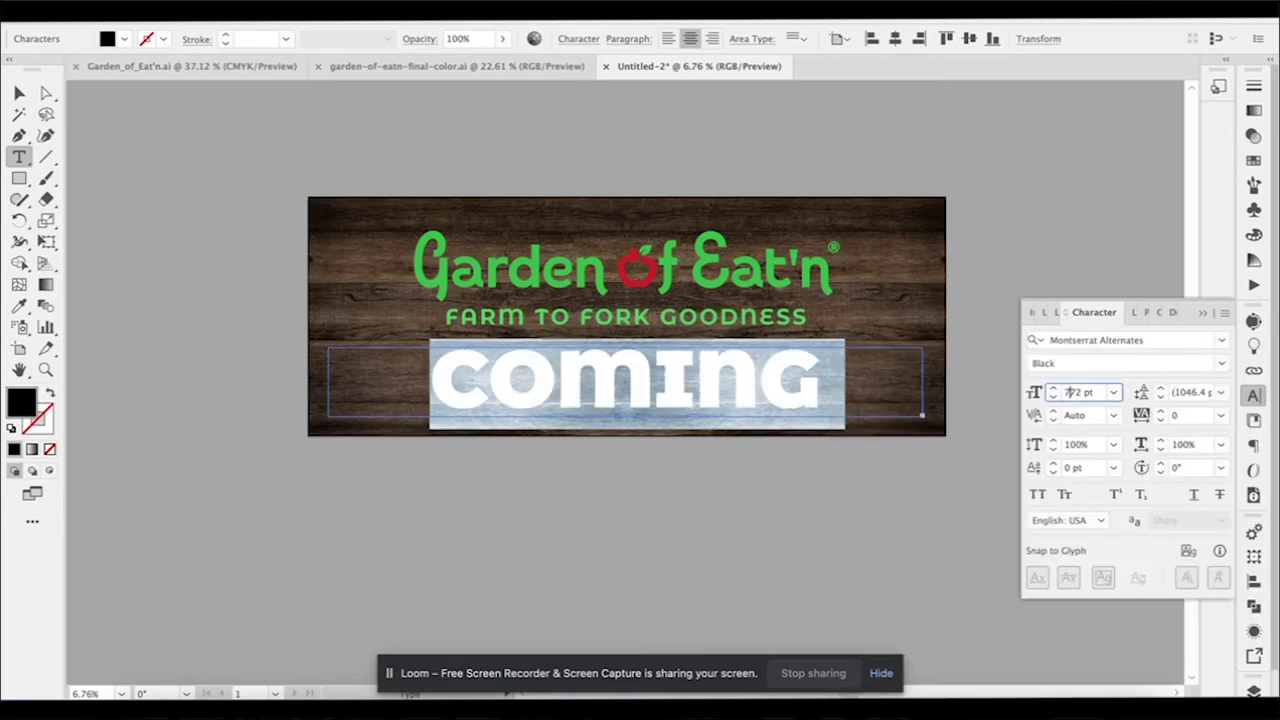
pyautogui.press('Return')
pyautogui.click(1053, 397)
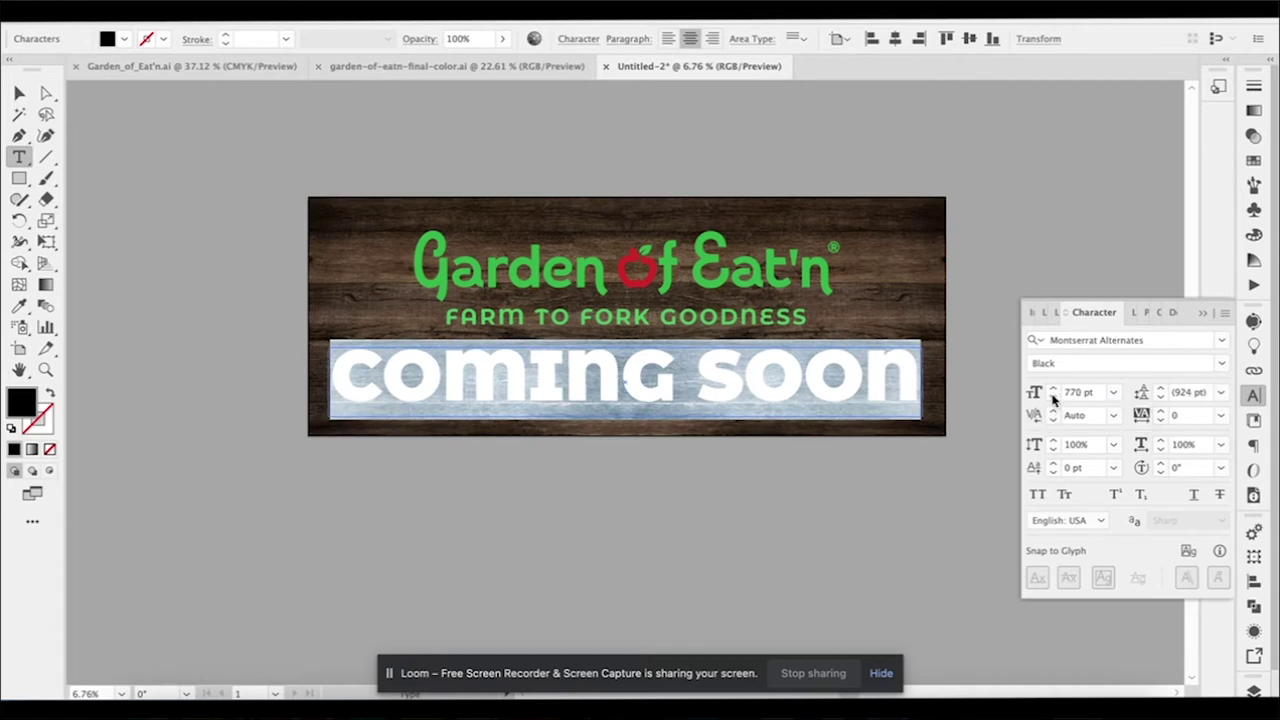
pyautogui.click(1053, 397)
pyautogui.click(1053, 397)
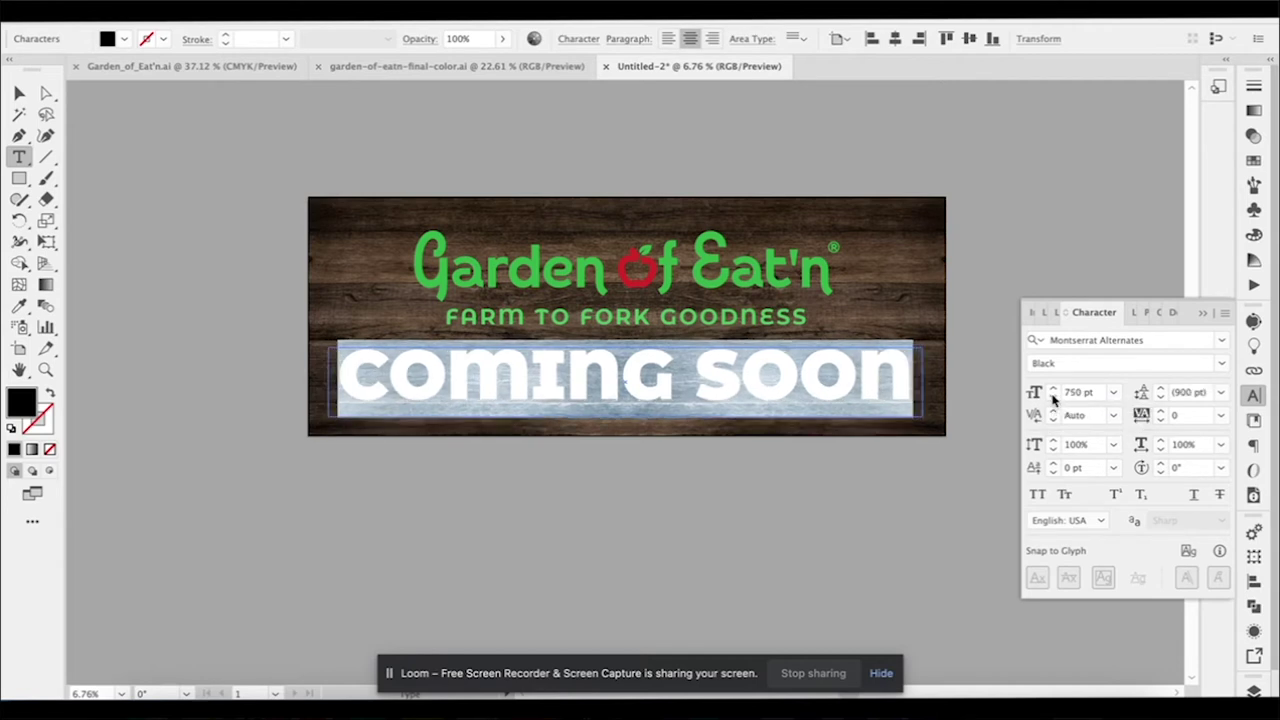
pyautogui.click(1053, 397)
pyautogui.click(1053, 397)
pyautogui.click(893, 391)
pyautogui.write('!')
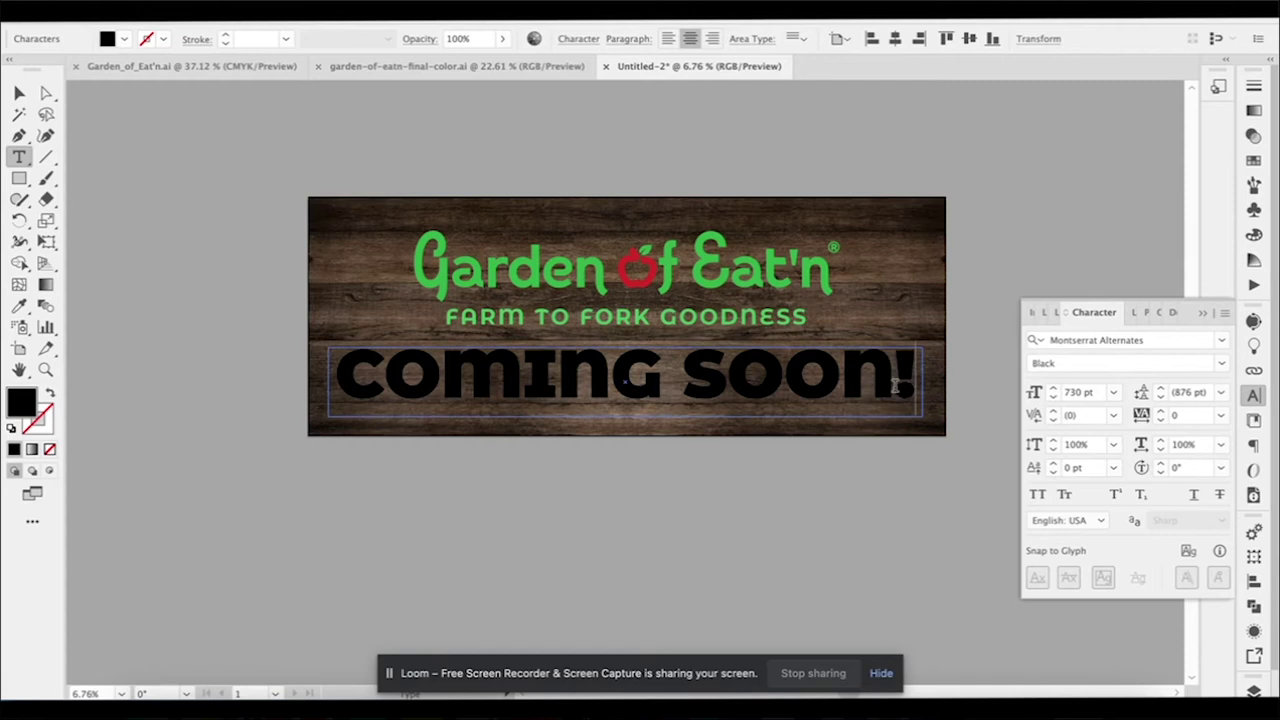
pyautogui.press('super+a')
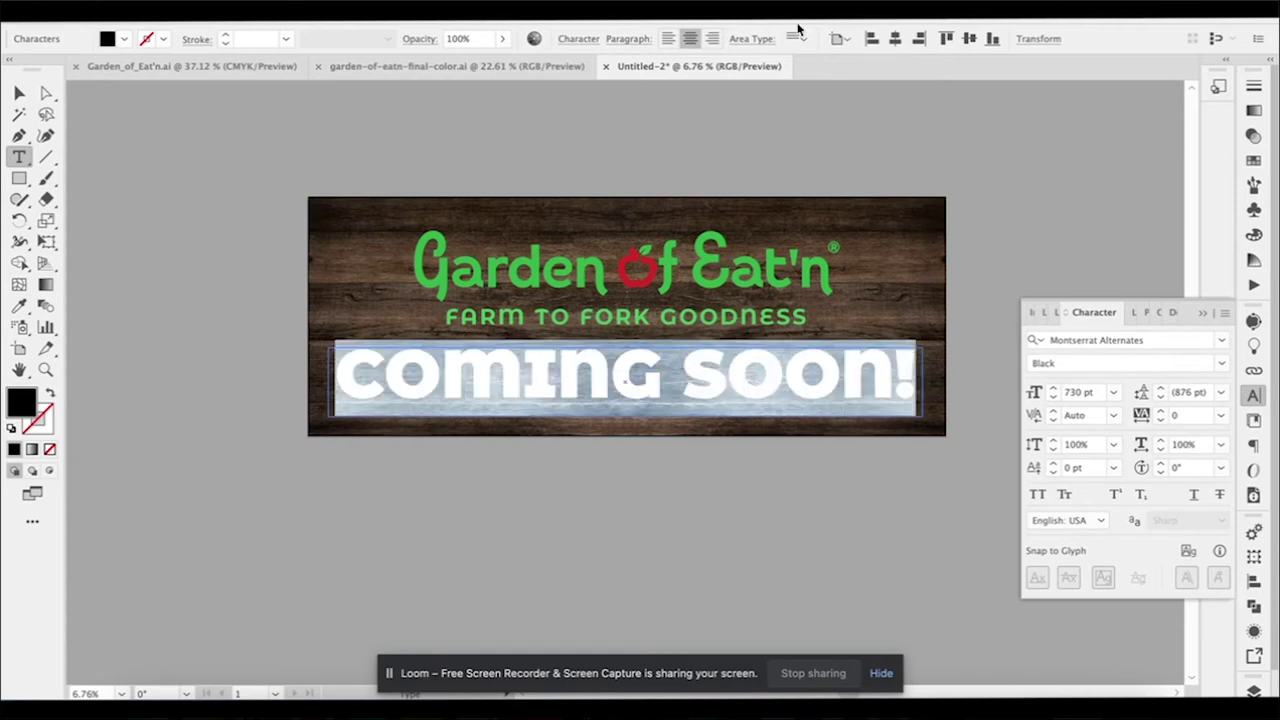
# - Make COMING SOON! white at 610 pt and nudge it slightly lower
pyautogui.click(1255, 235)
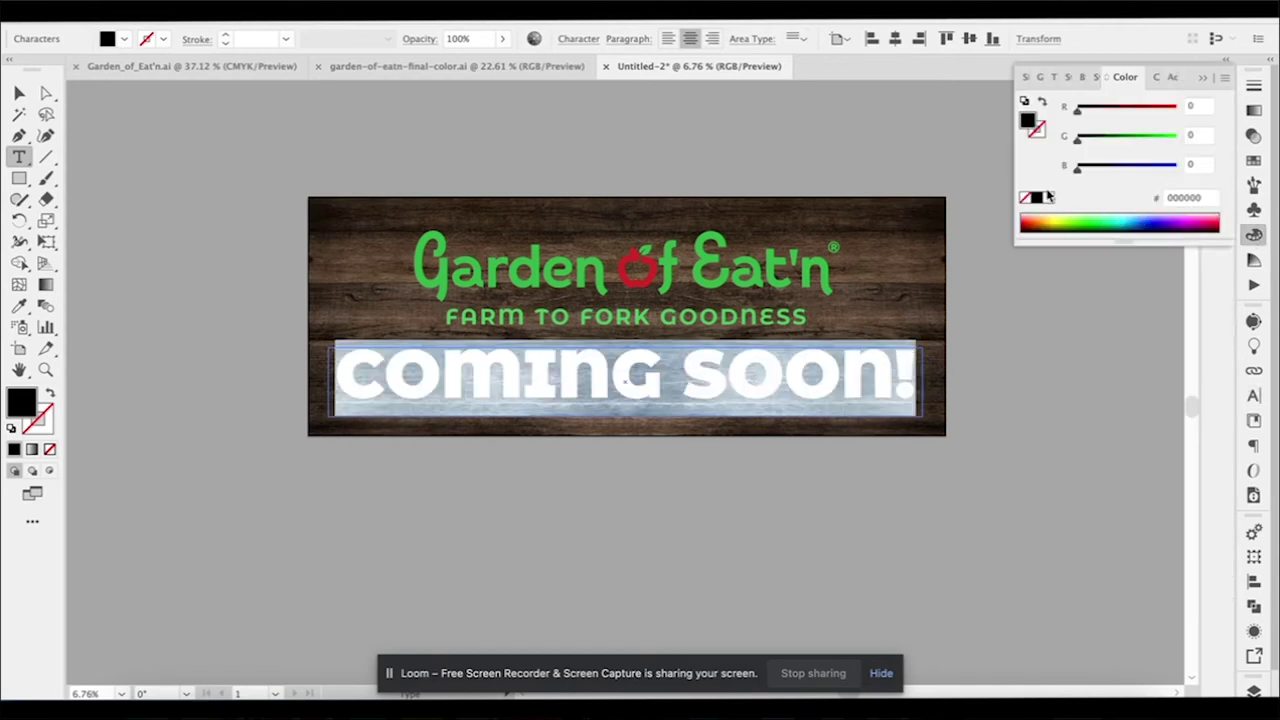
pyautogui.click(1048, 197)
pyautogui.click(19, 93)
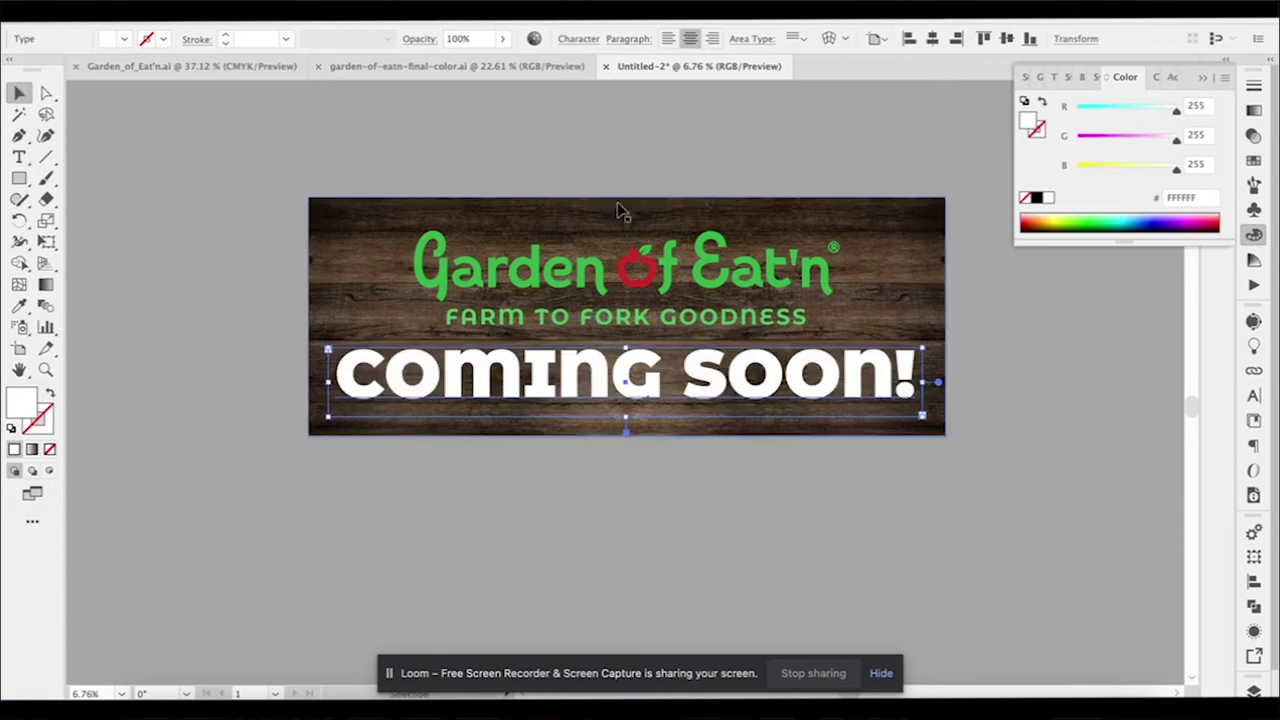
pyautogui.click(1255, 396)
pyautogui.moveTo(1052, 398); pyautogui.dragTo(1057, 400)
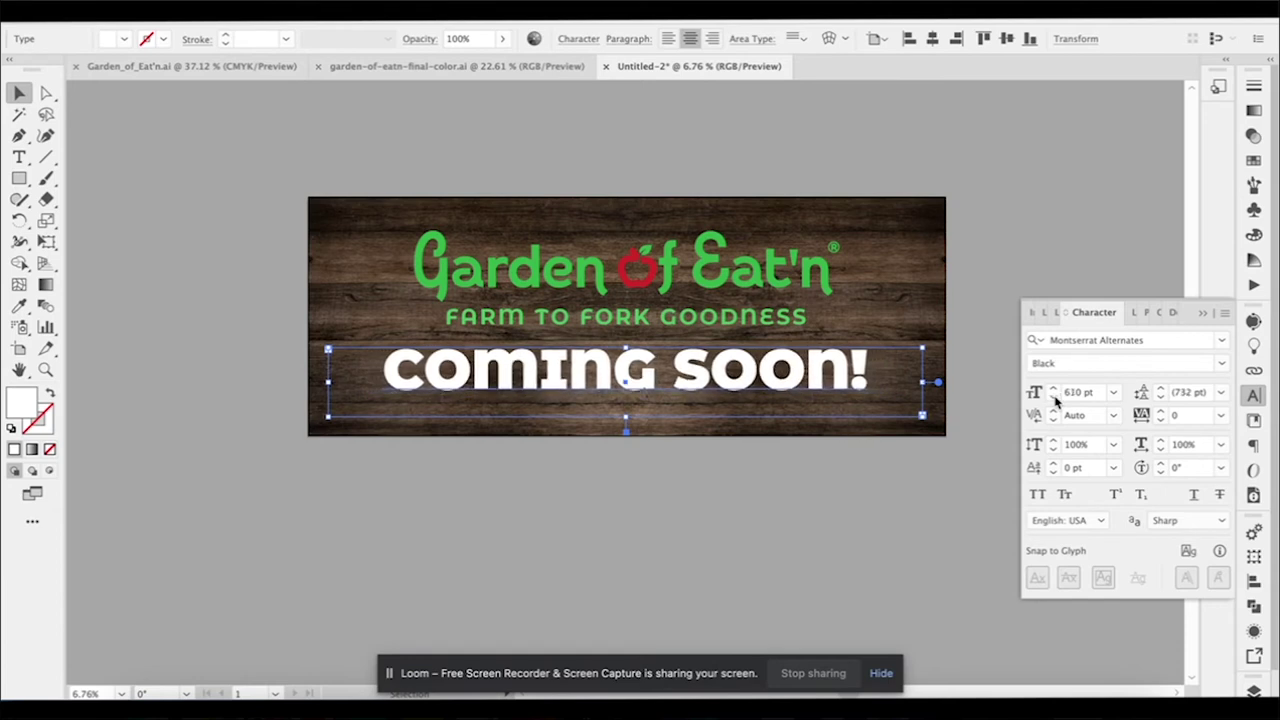
pyautogui.click(1043, 230)
pyautogui.click(790, 345)
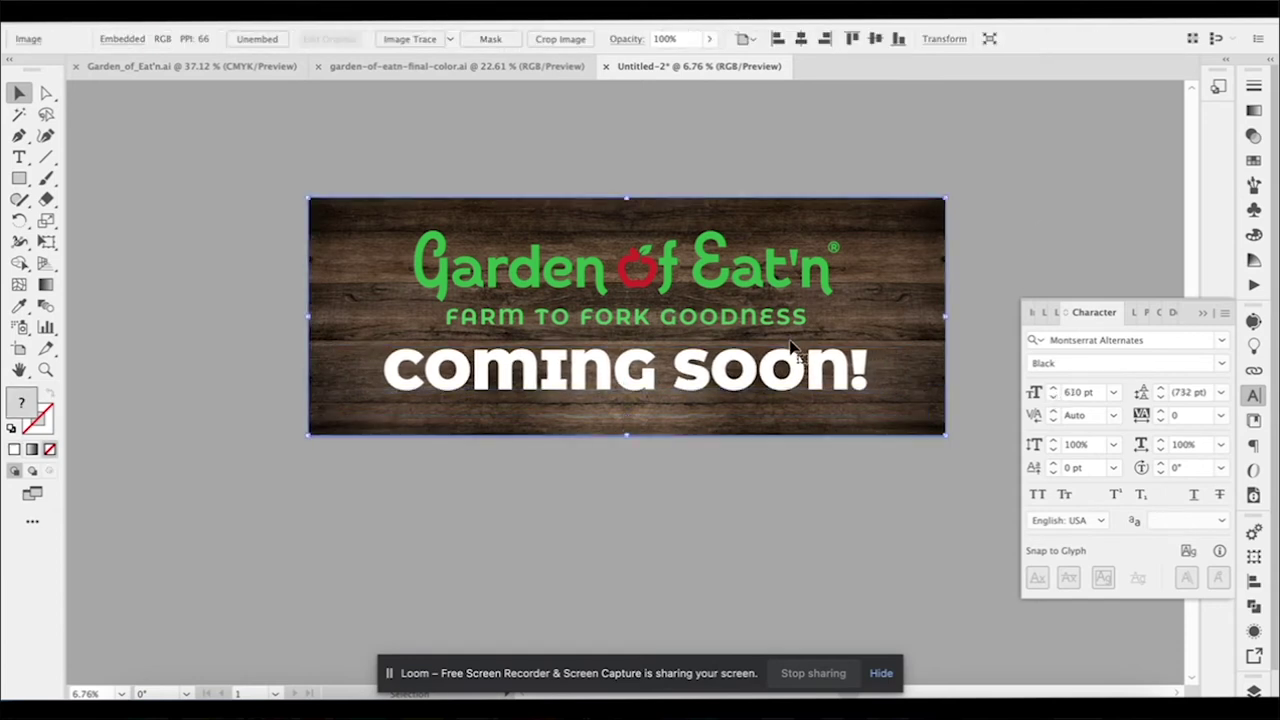
pyautogui.moveTo(791, 364); pyautogui.dragTo(791, 370)
# - Set the COMING SOON! text to 90% opacity
pyautogui.click(1254, 136)
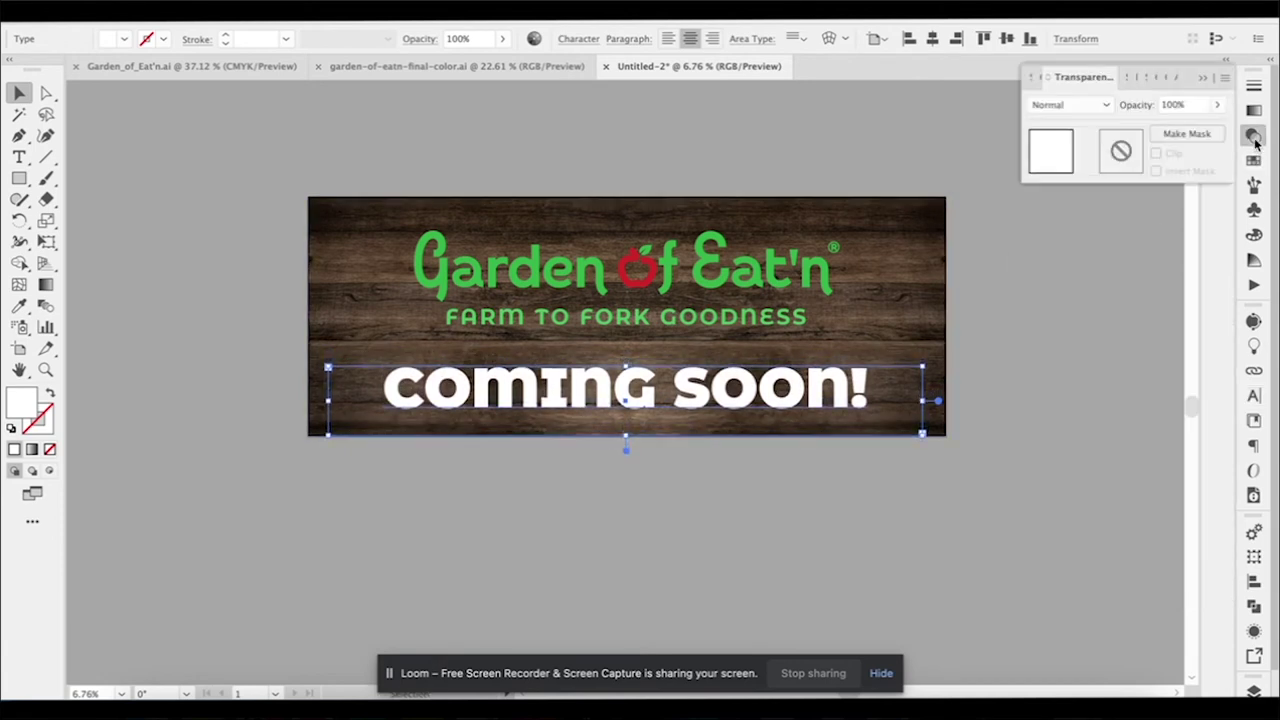
pyautogui.doubleClick(1183, 113)
pyautogui.write('90')
pyautogui.press('Return')
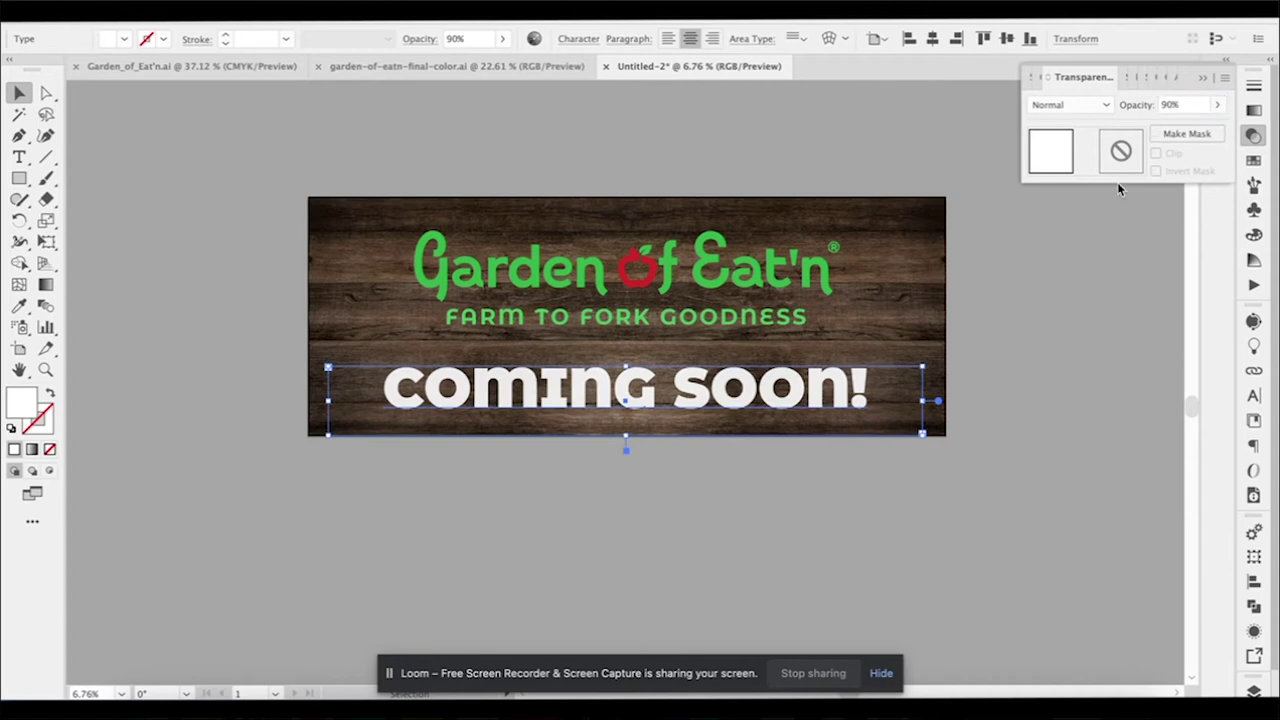
pyautogui.click(1039, 316)
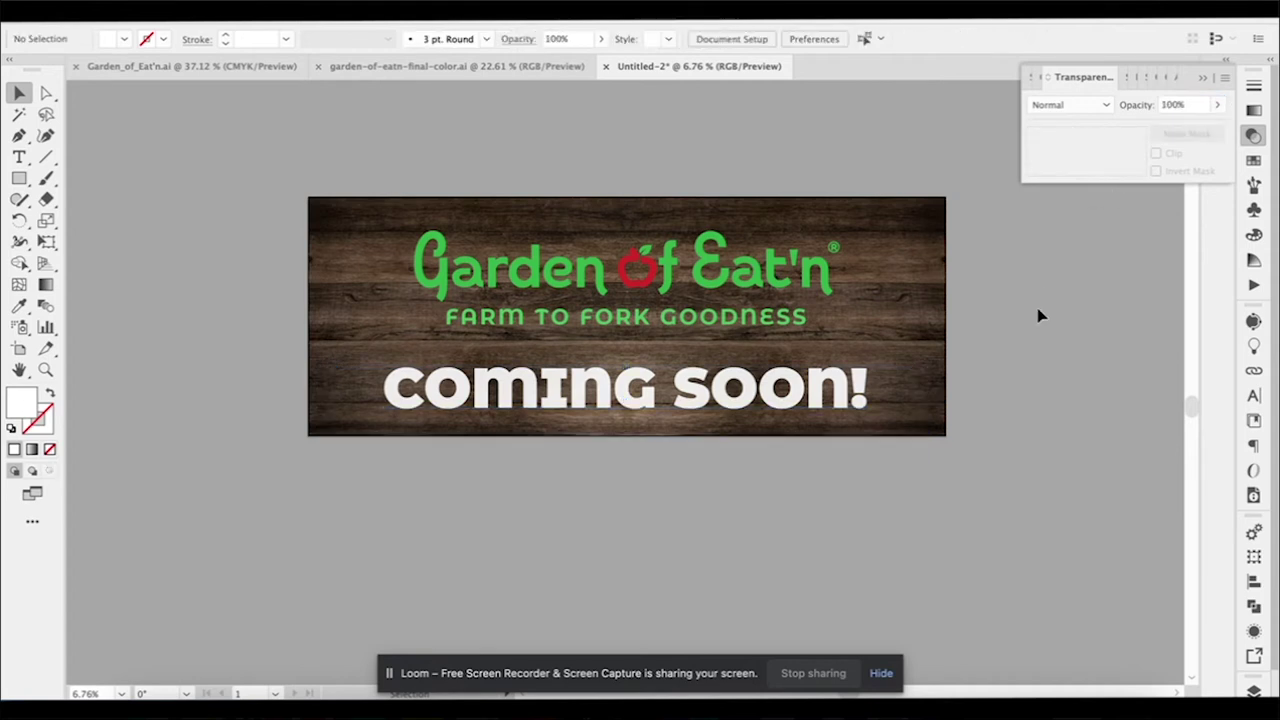
pyautogui.click(742, 292)
# - Group the logo with its FARM TO FORK GOODNESS tagline and scale the group to about 74 × 16.4 in
pyautogui.keyDown('shift'); pyautogui.click(724, 322); pyautogui.keyUp('shift')
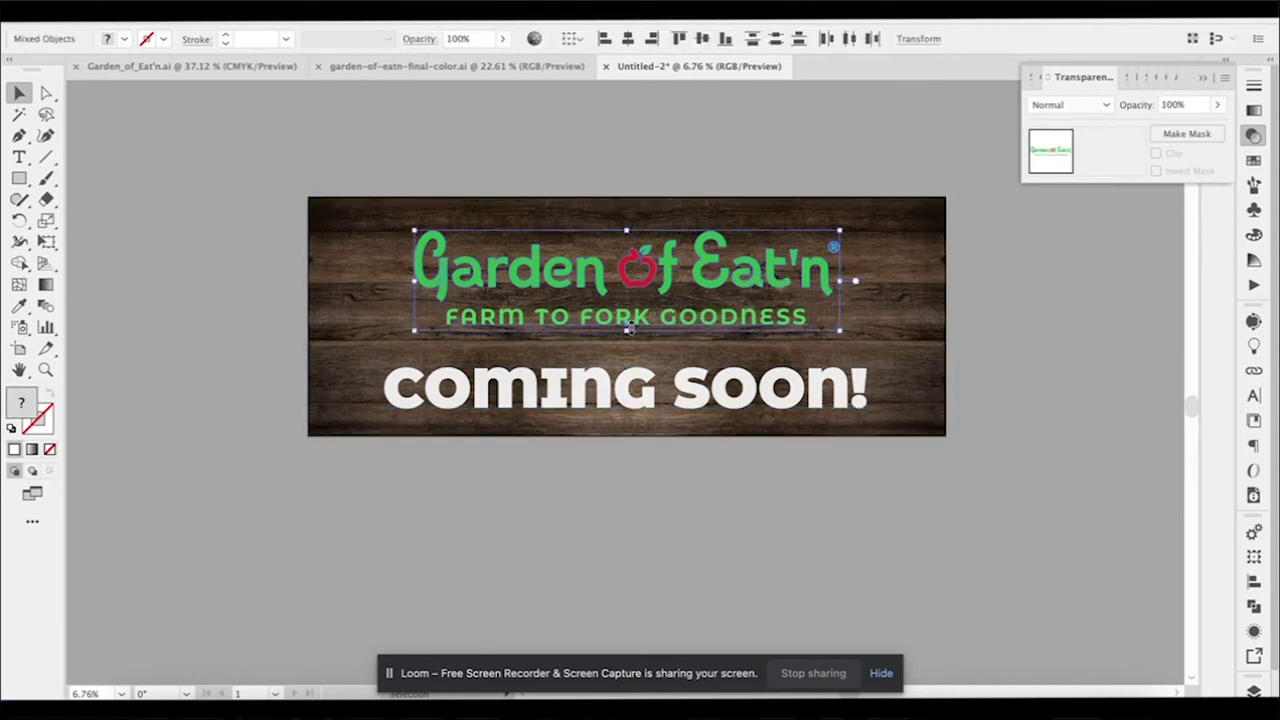
pyautogui.hotkey('ctrl', 'g')
pyautogui.moveTo(628, 326); pyautogui.dragTo(633, 345)
pyautogui.click(974, 300)
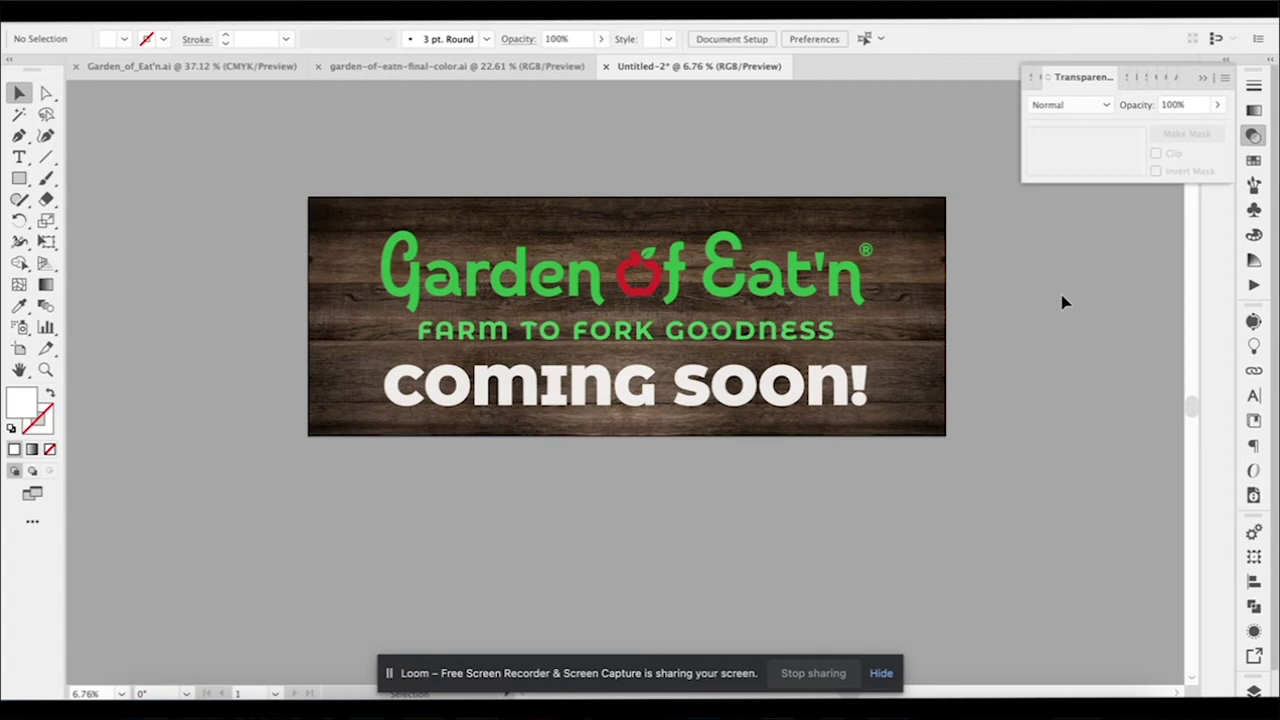
# - Move COMING SOON! to the banner top, then regroup the logo and tagline and drop them beneath it
pyautogui.click(767, 410)
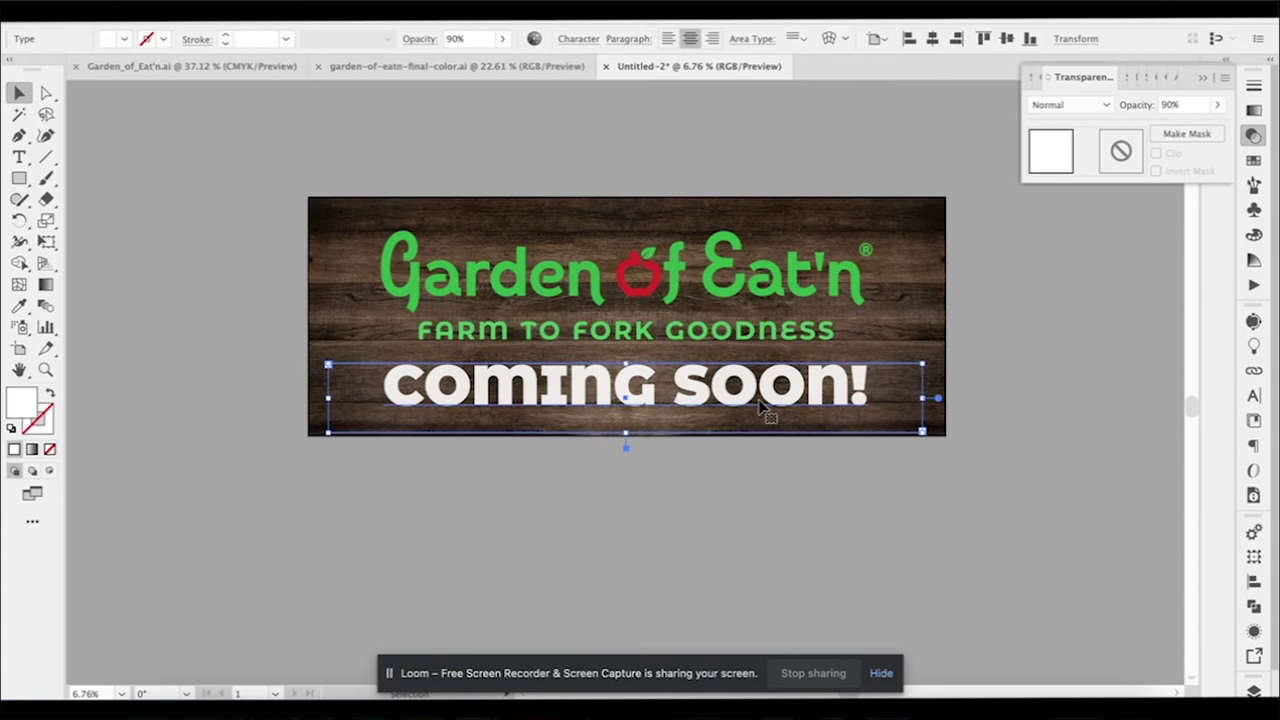
pyautogui.moveTo(767, 390); pyautogui.dragTo(764, 264)
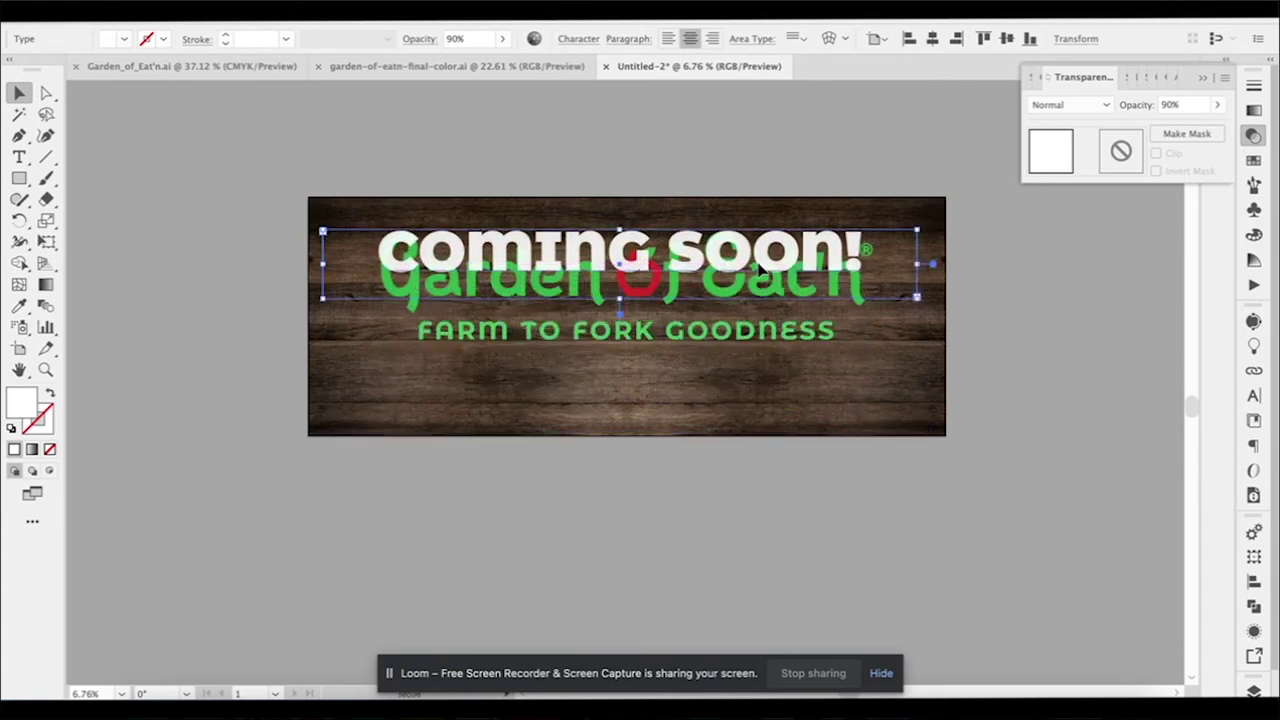
pyautogui.click(745, 347)
pyautogui.keyDown('shift'); pyautogui.click(738, 298); pyautogui.keyUp('shift')
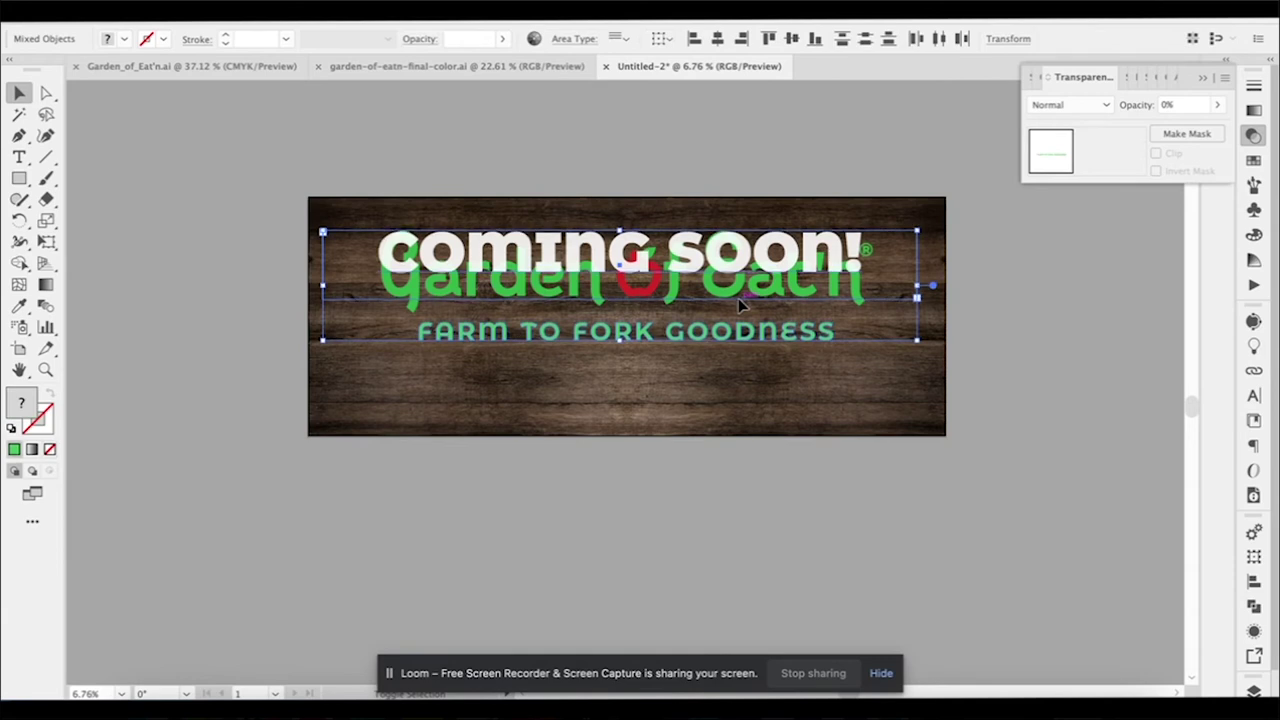
pyautogui.hotkey('ctrl', 'g')
pyautogui.moveTo(806, 300); pyautogui.dragTo(809, 331)
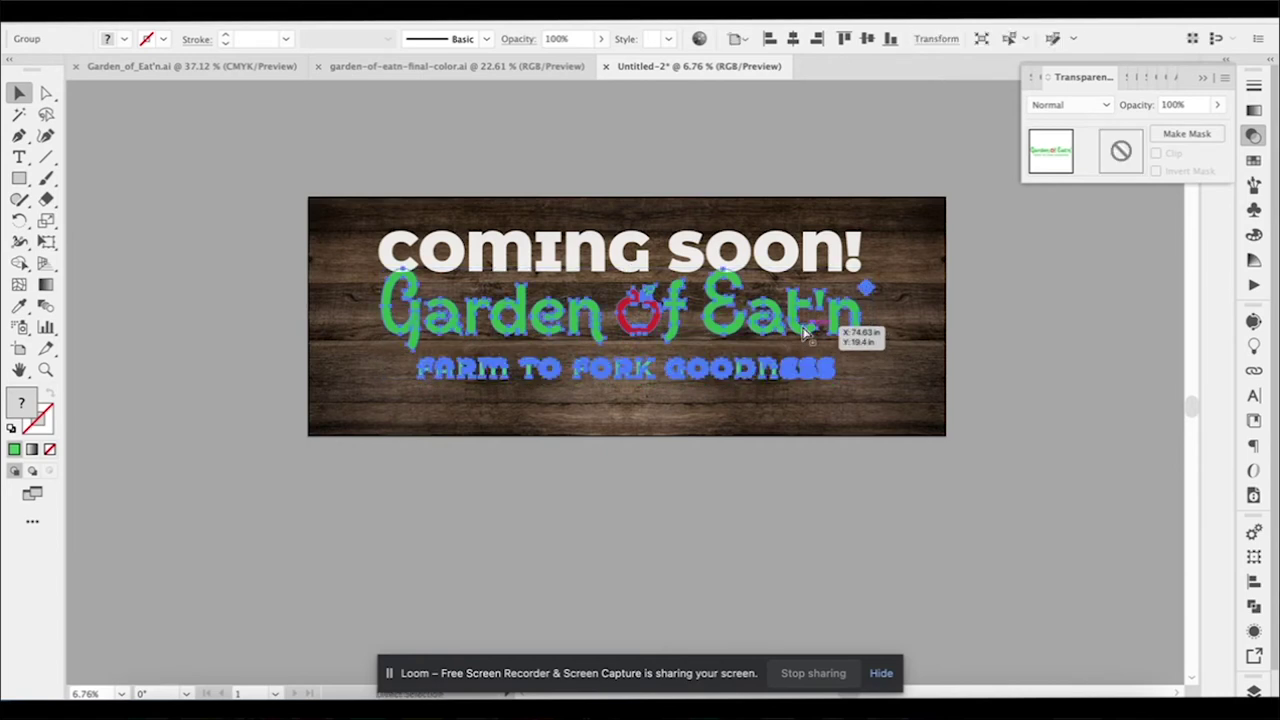
# - Centre the logo group vertically and reduce the COMING SOON! font size to 375 pt
pyautogui.click(866, 40)
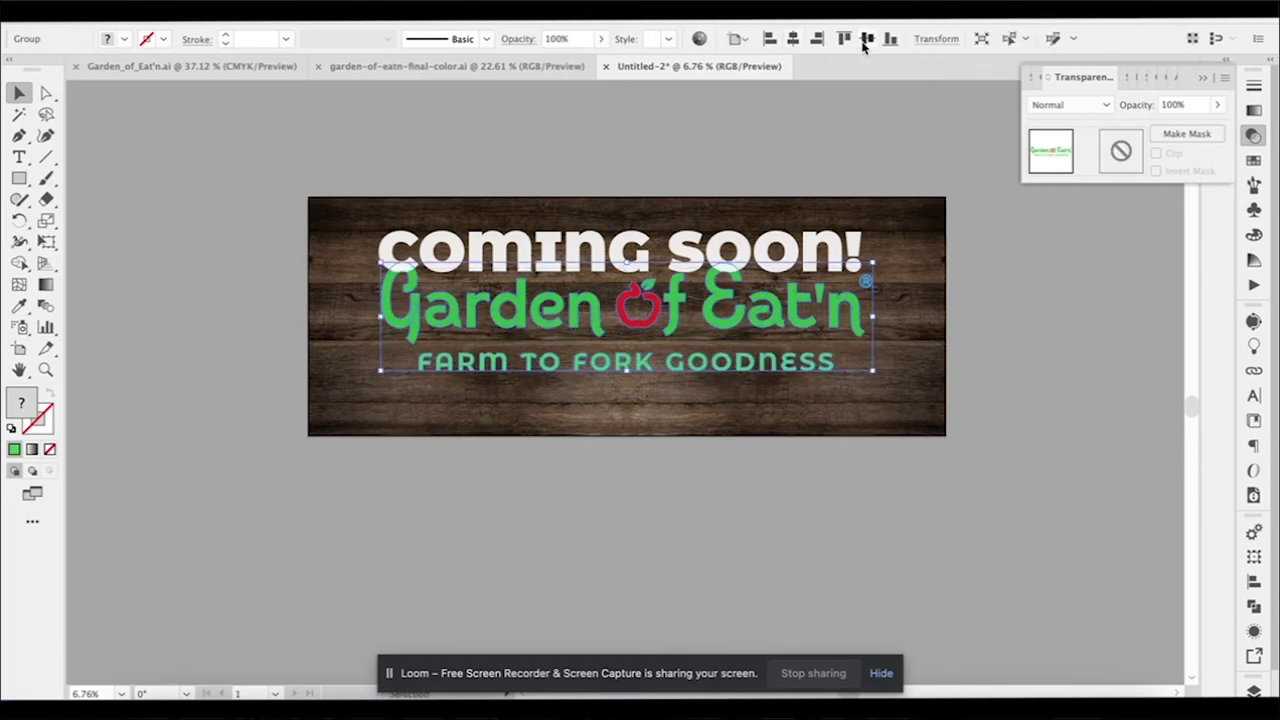
pyautogui.click(712, 240)
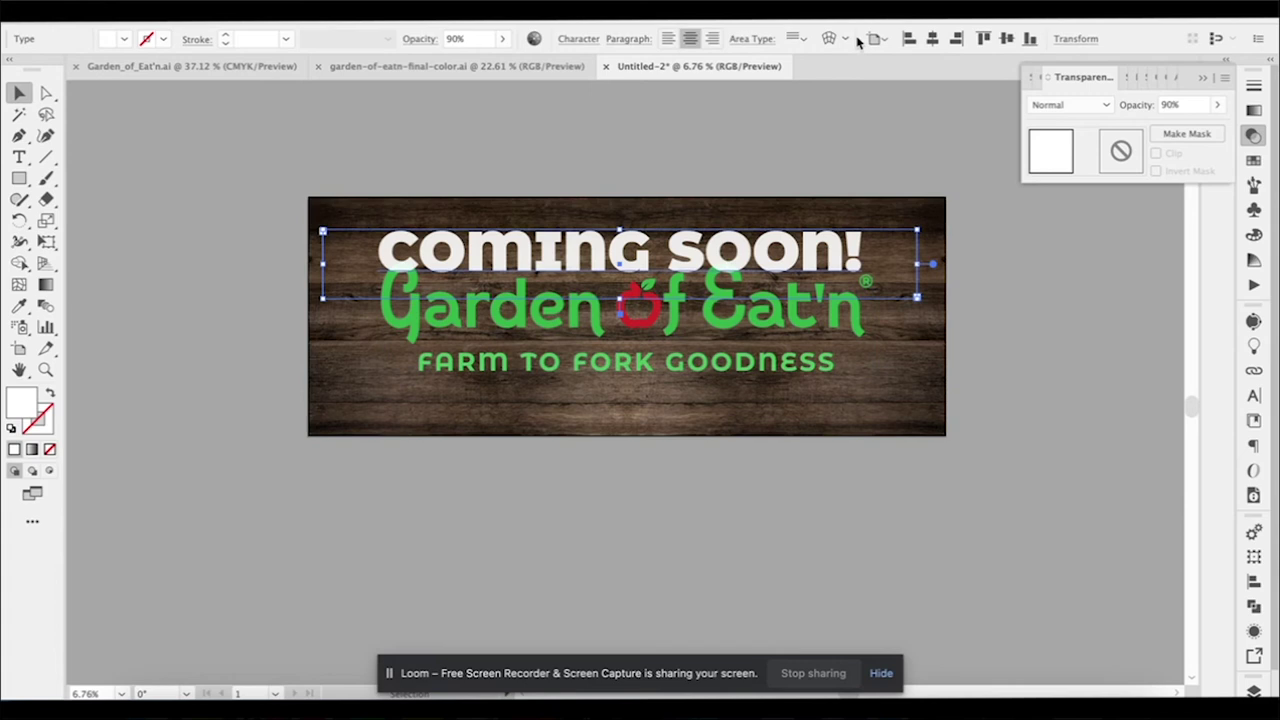
pyautogui.click(1254, 395)
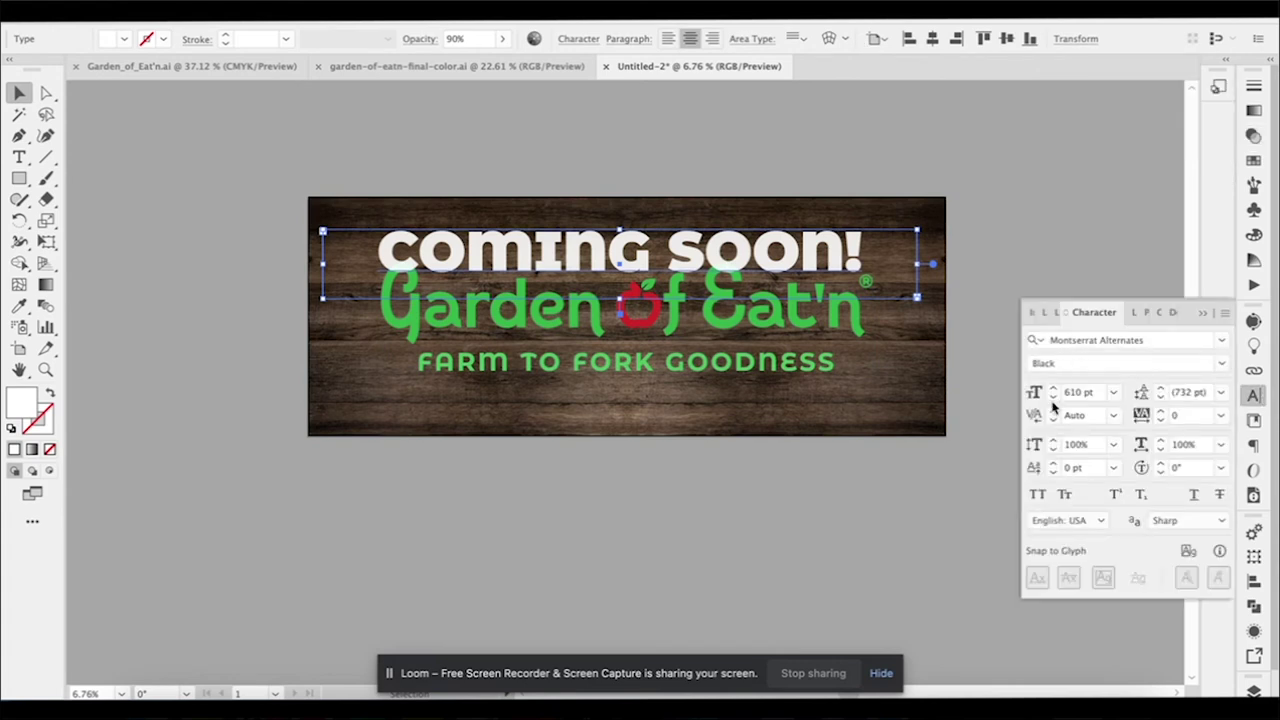
pyautogui.click(1053, 398)
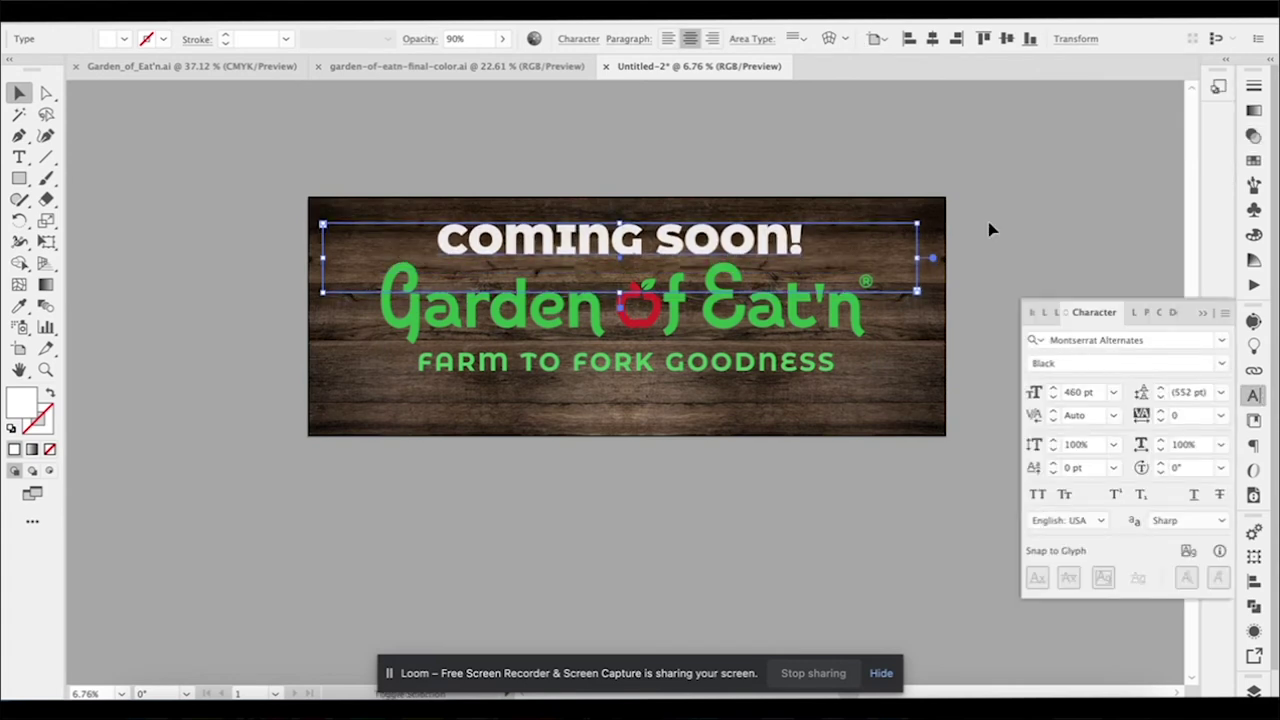
pyautogui.press('Down')
pyautogui.press('Down')
pyautogui.press('Down')
pyautogui.press('Down')
pyautogui.press('Down')
pyautogui.press('Down')
pyautogui.press('Down')
pyautogui.press('Down')
pyautogui.click(953, 206)
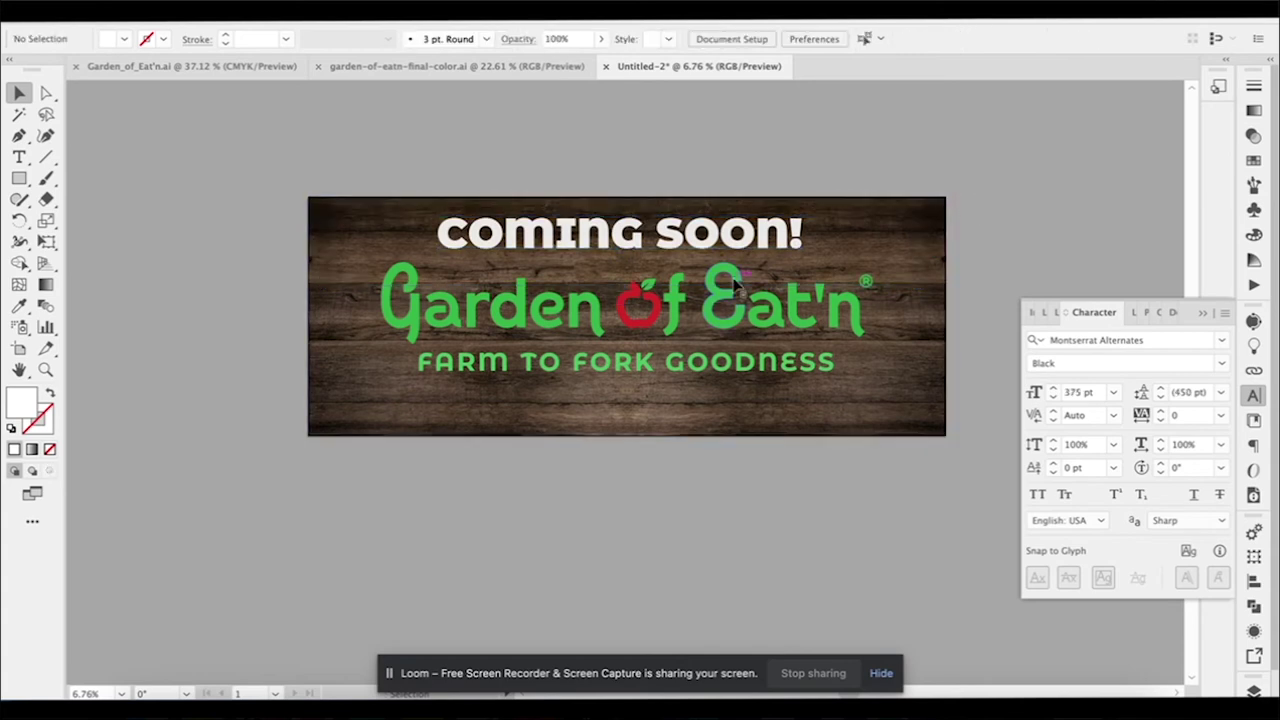
# - Scale the logo group up to about 83.5 × 18.5 in and nudge COMING SOON! slightly lower
pyautogui.click(734, 286)
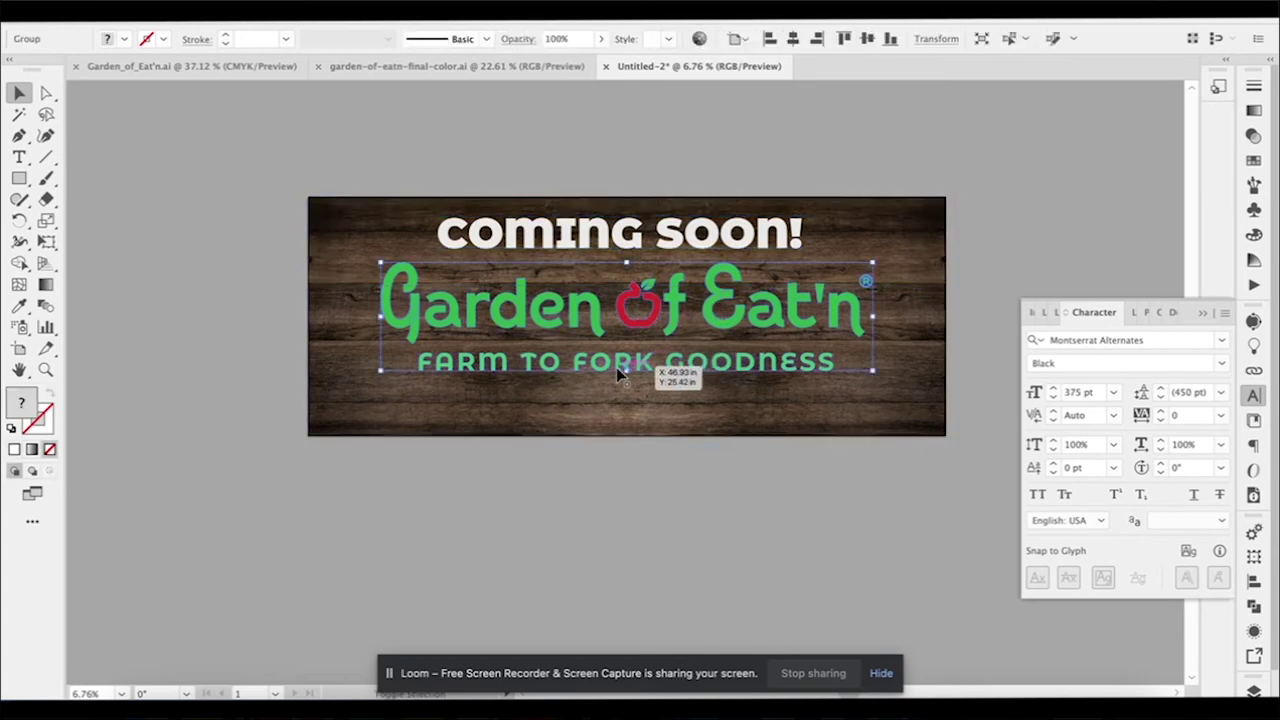
pyautogui.moveTo(623, 371); pyautogui.dragTo(624, 396)
pyautogui.moveTo(648, 233); pyautogui.dragTo(650, 240)
pyautogui.click(643, 166)
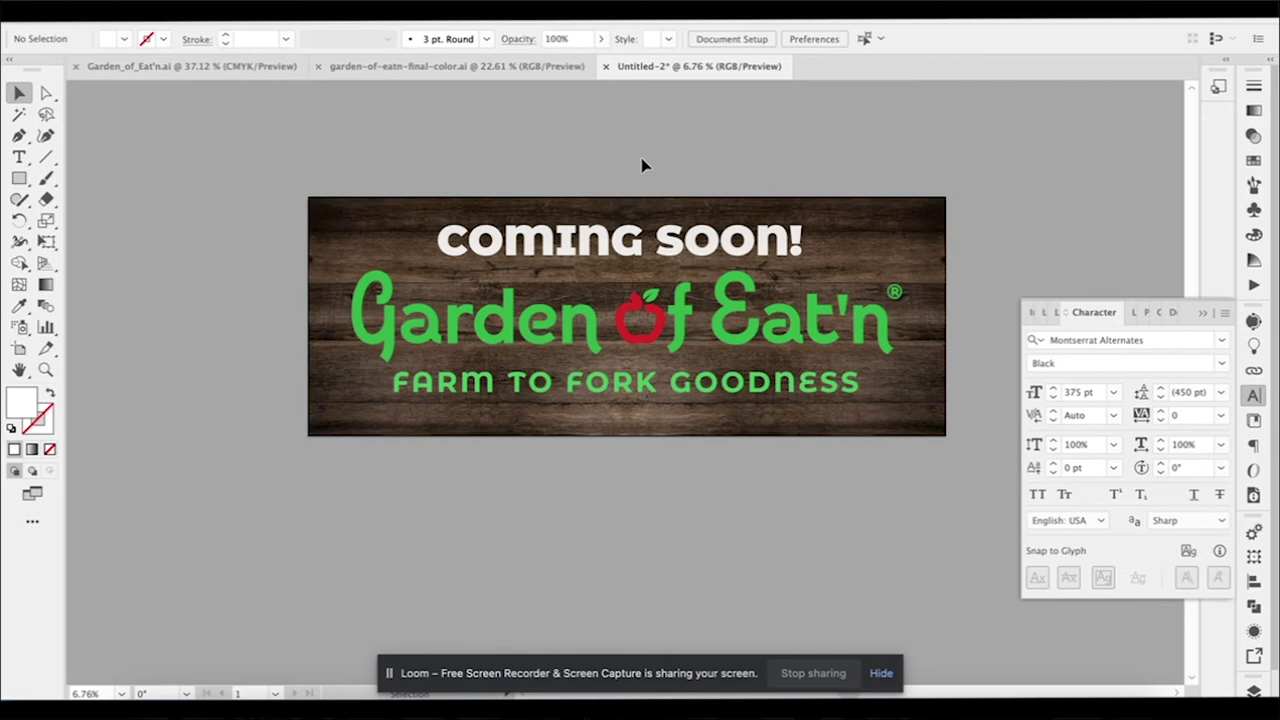
# - Duplicate the logo group below the banner and merge the copy into one shape with Pathfinder Unite
pyautogui.click(728, 327)
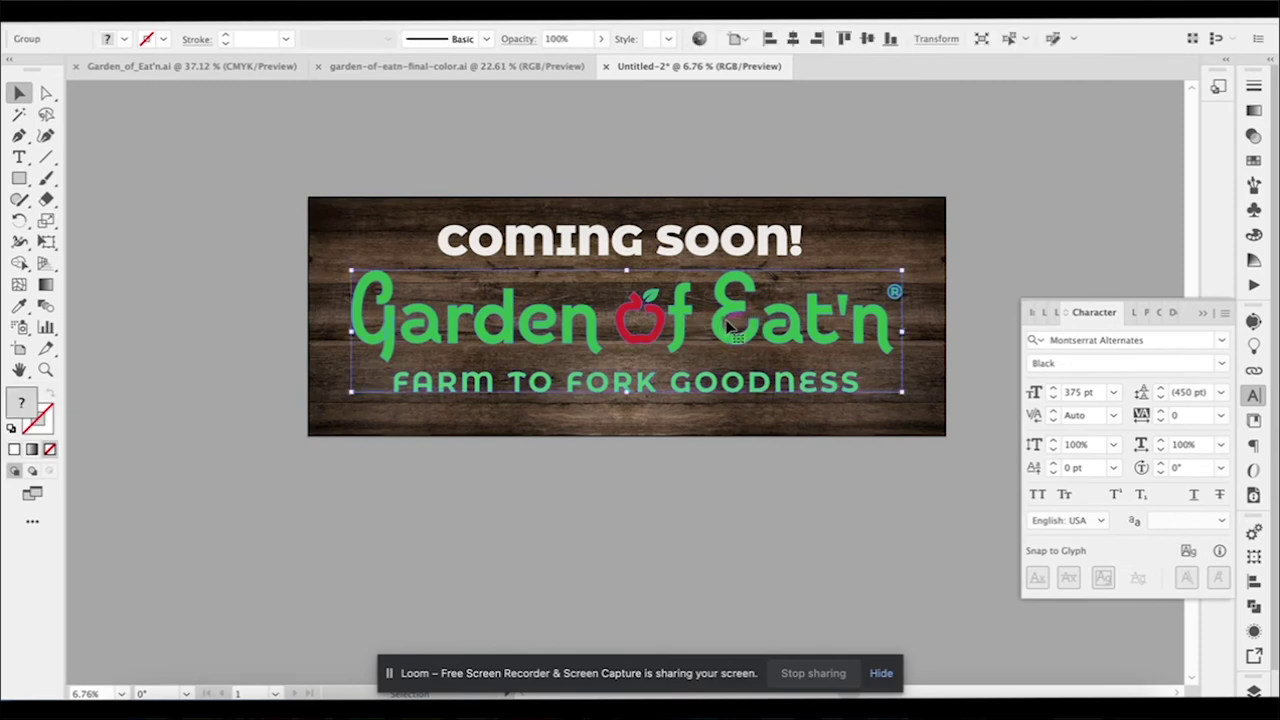
pyautogui.moveTo(728, 325); pyautogui.dragTo(722, 518)
pyautogui.click(1254, 607)
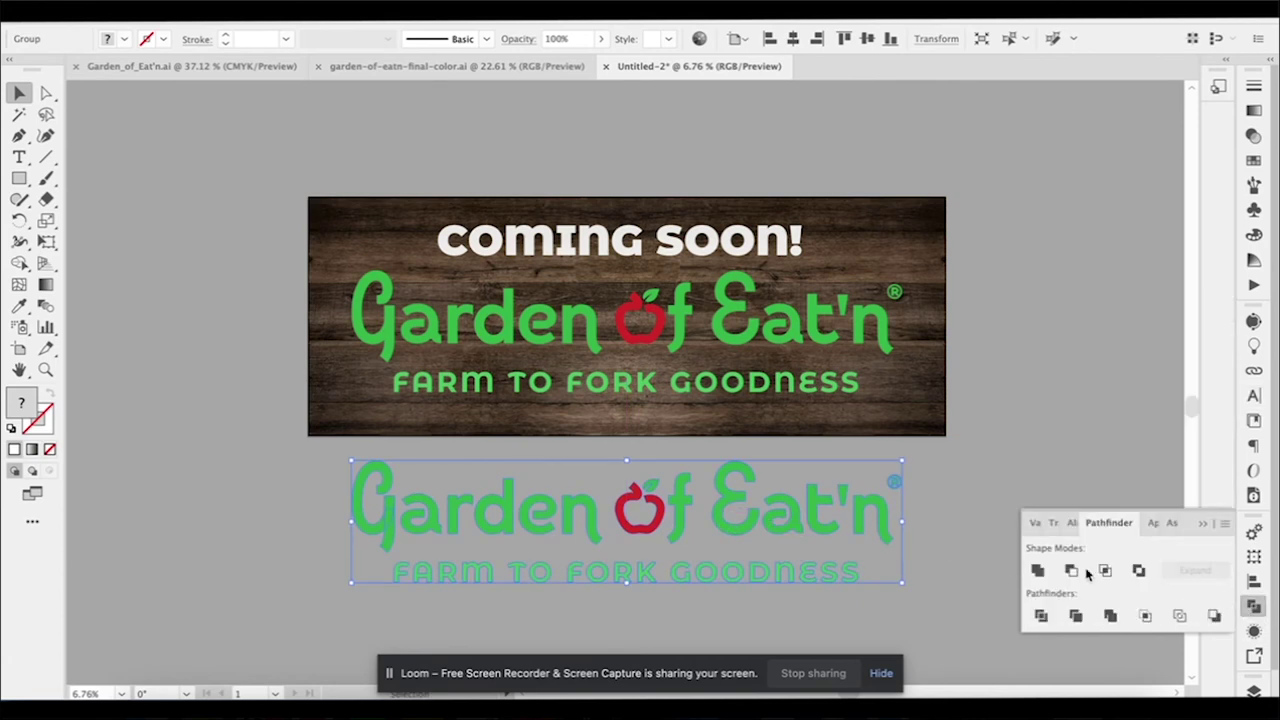
pyautogui.click(1038, 570)
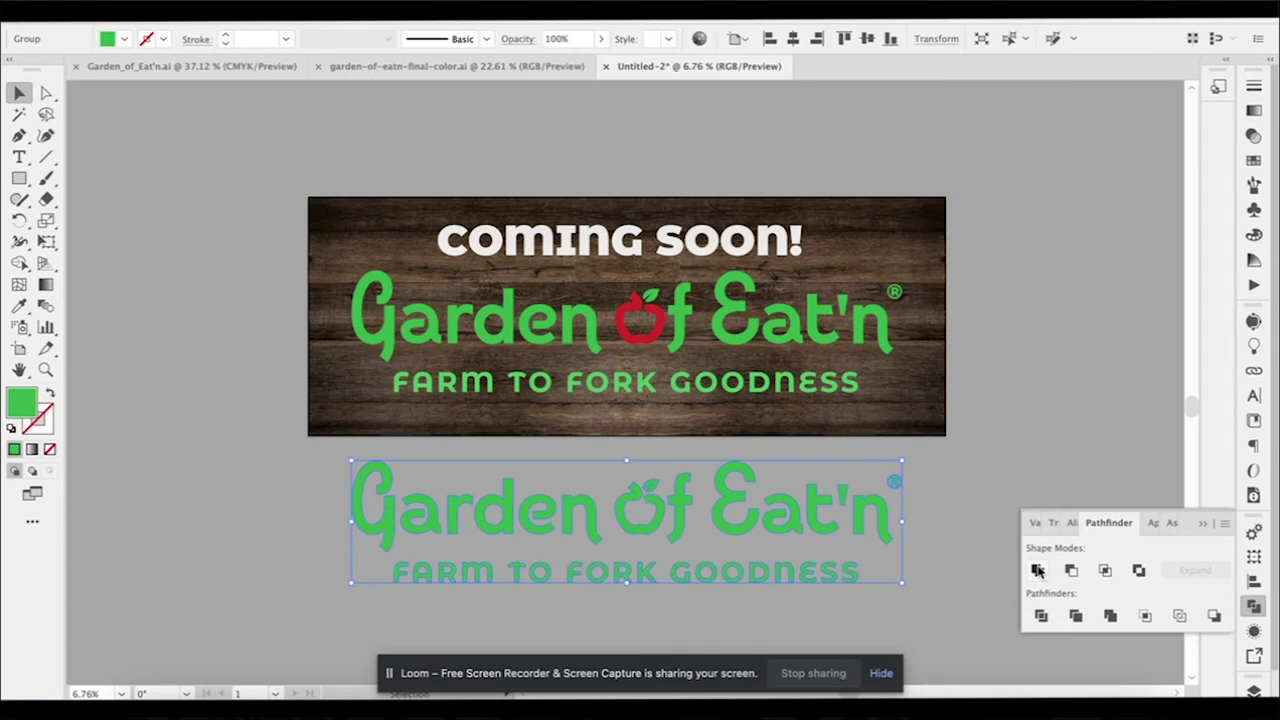
# - Give the merged copy a green fill and a 5 pt green stroke aligned to the outside
pyautogui.click(47, 396)
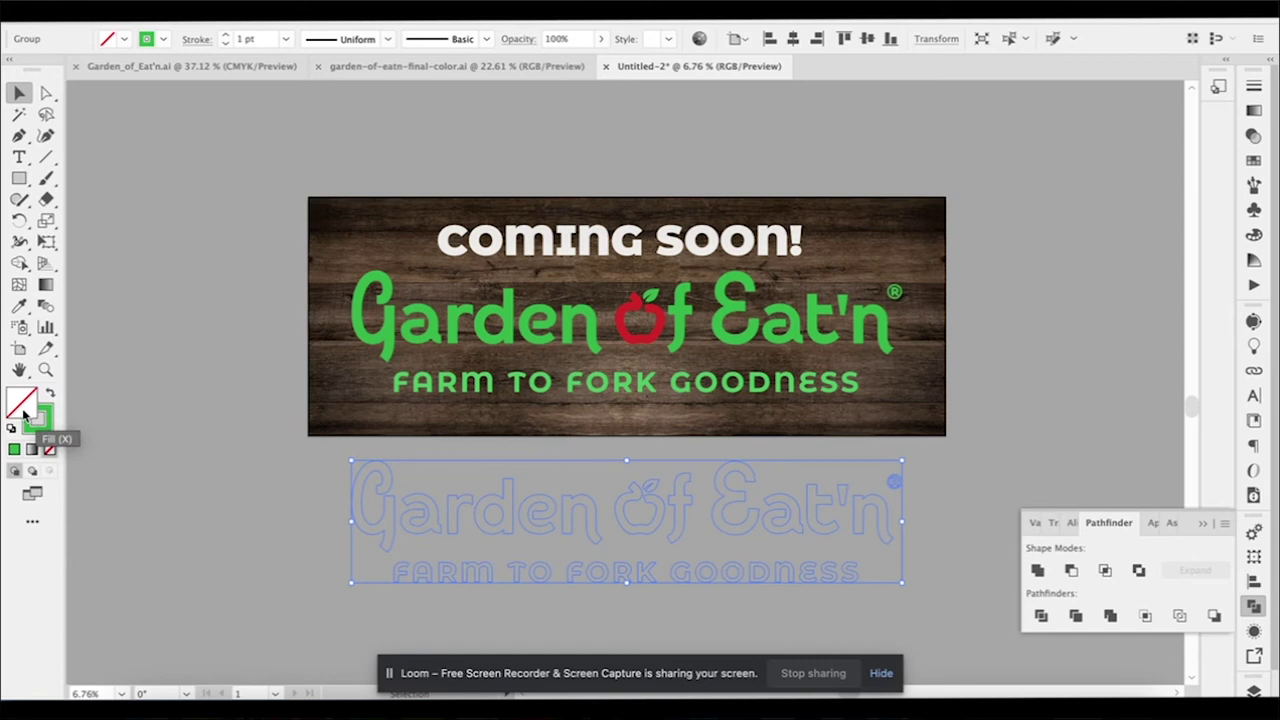
pyautogui.click(14, 450)
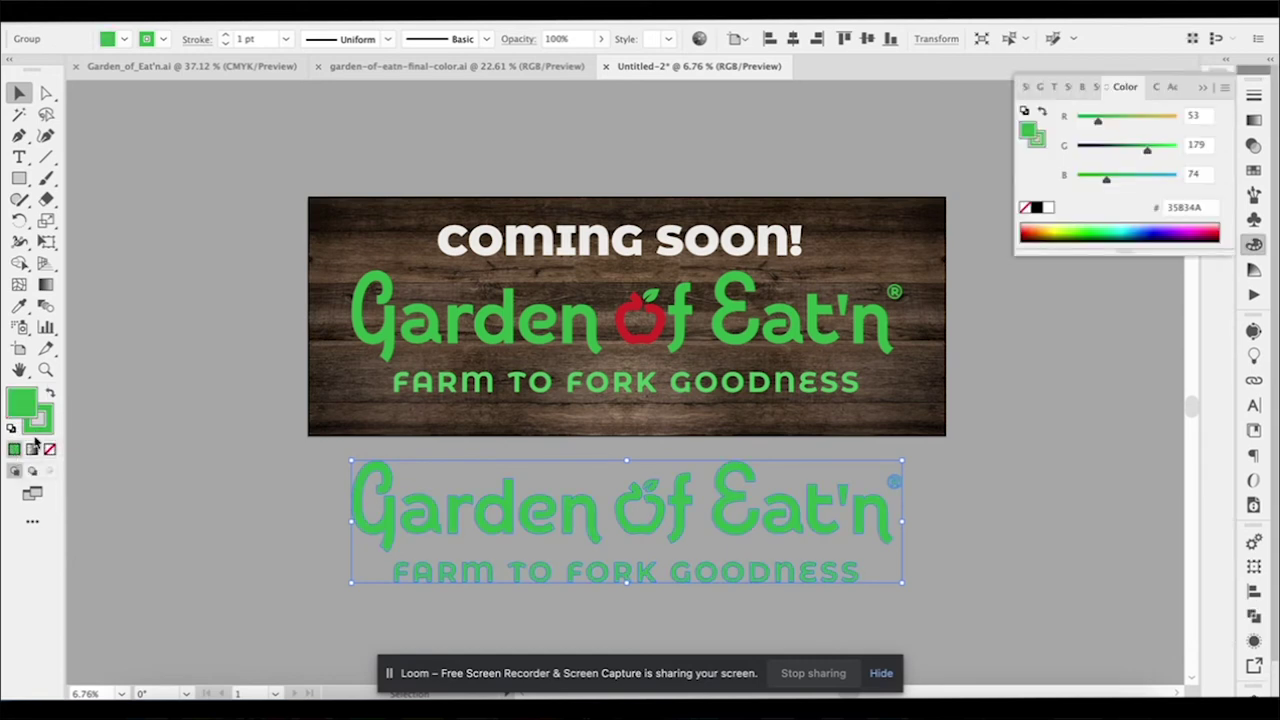
pyautogui.click(42, 428)
pyautogui.click(1253, 96)
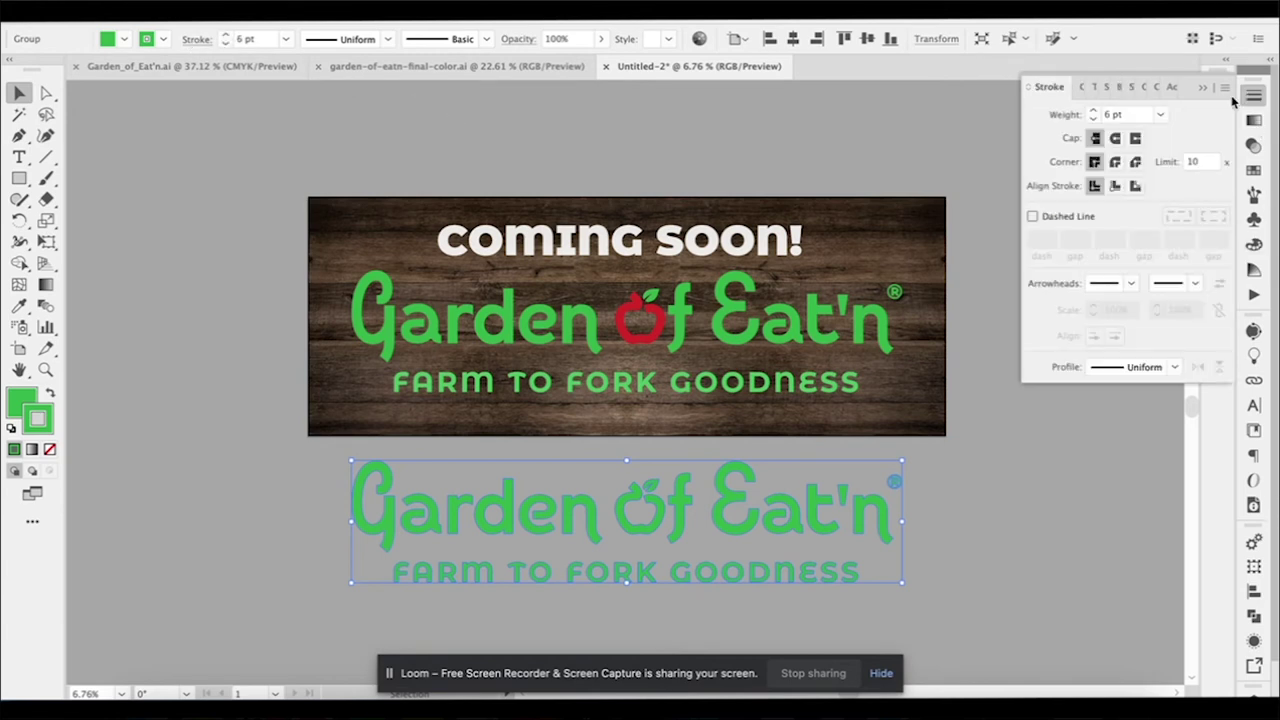
pyautogui.click(1135, 186)
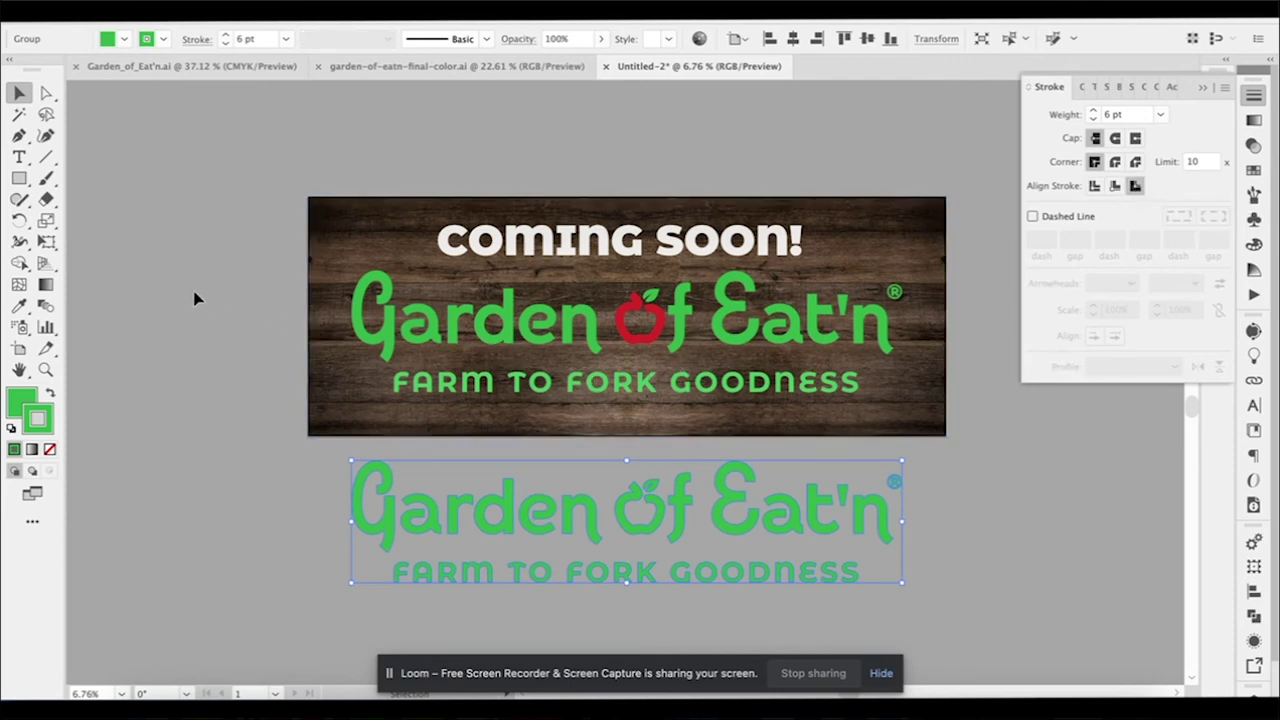
pyautogui.click(225, 44)
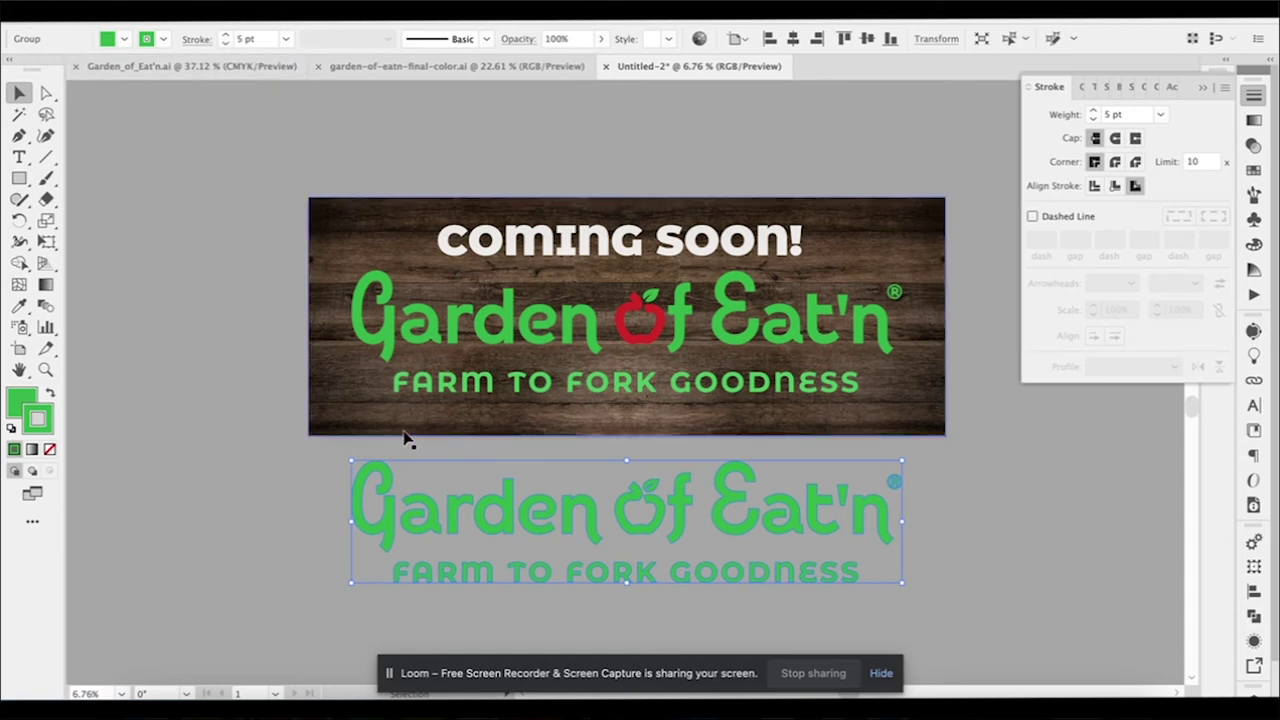
# - Thicken the logo copy's stroke to 10 pt and convert it to filled shapes with Outline Stroke
pyautogui.click(208, 1)
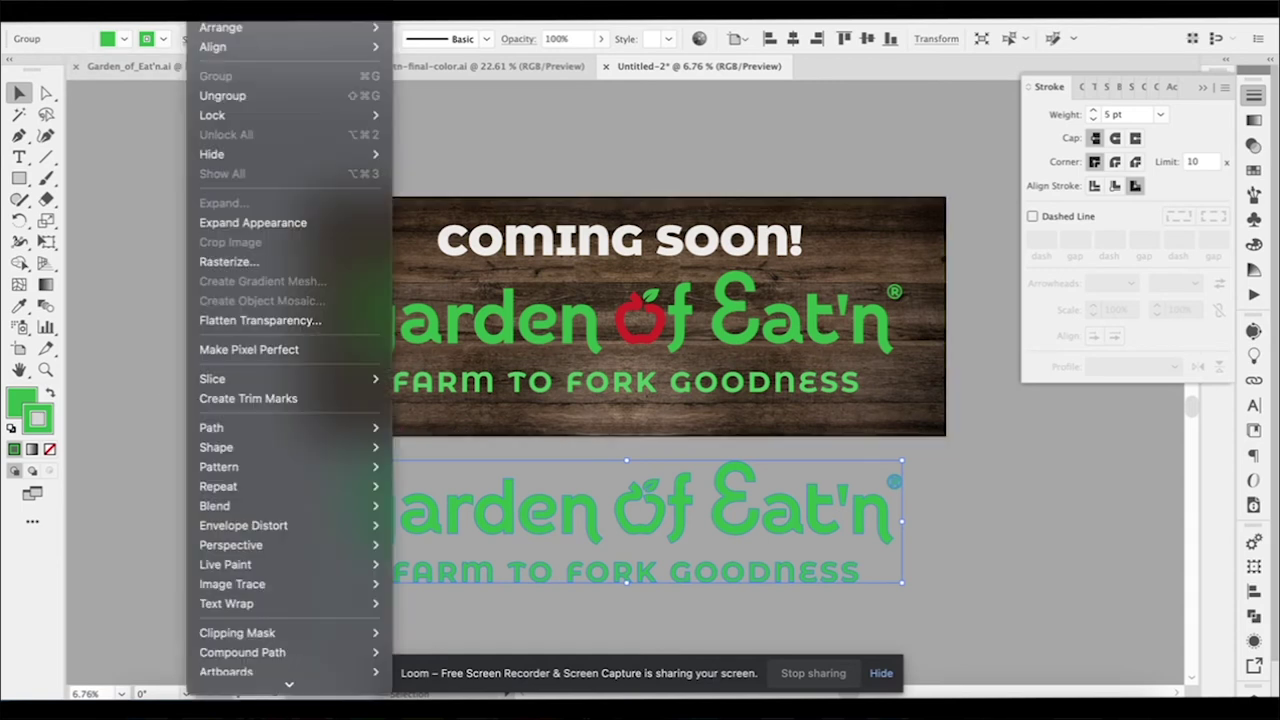
pyautogui.moveTo(317, 430)
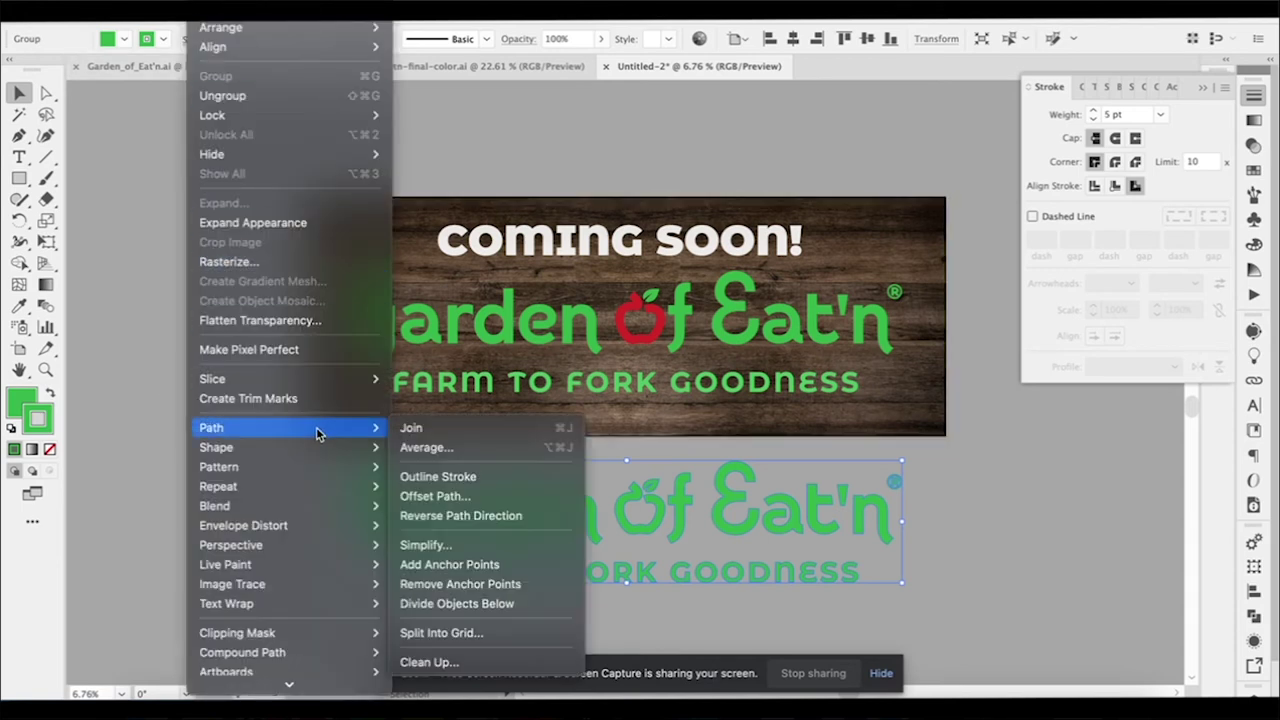
pyautogui.click(451, 479)
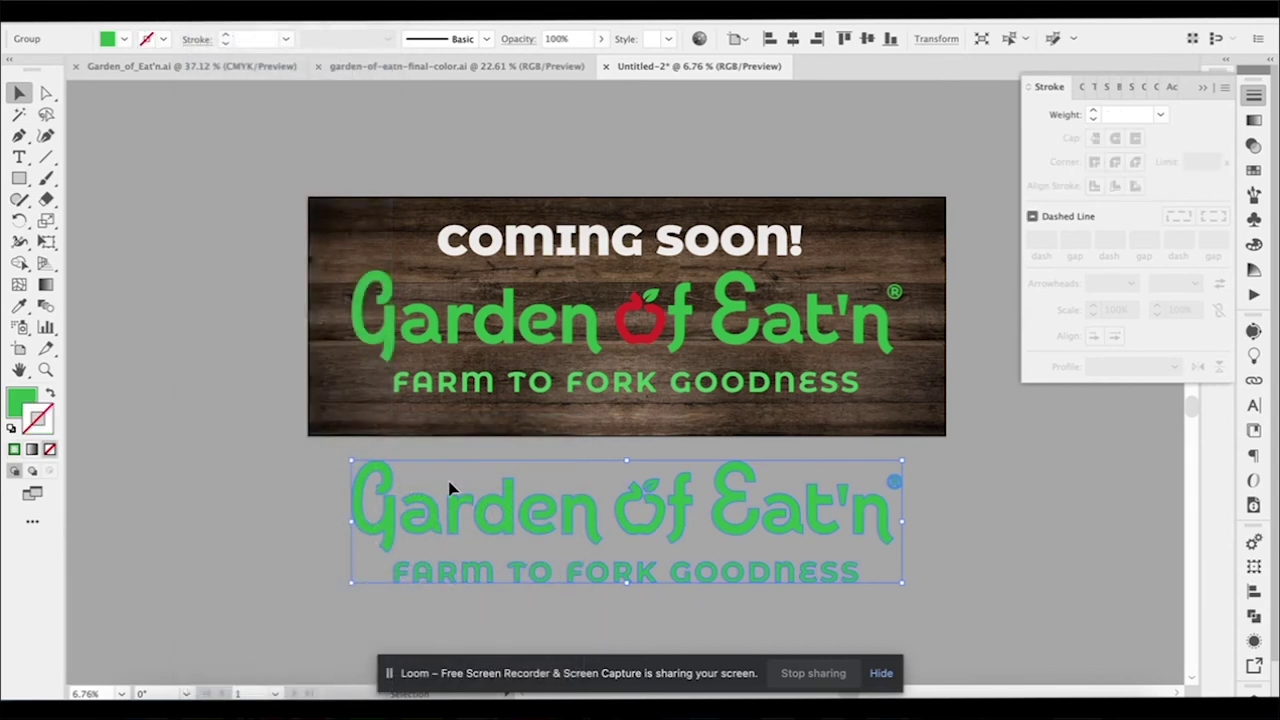
pyautogui.press('super+z')
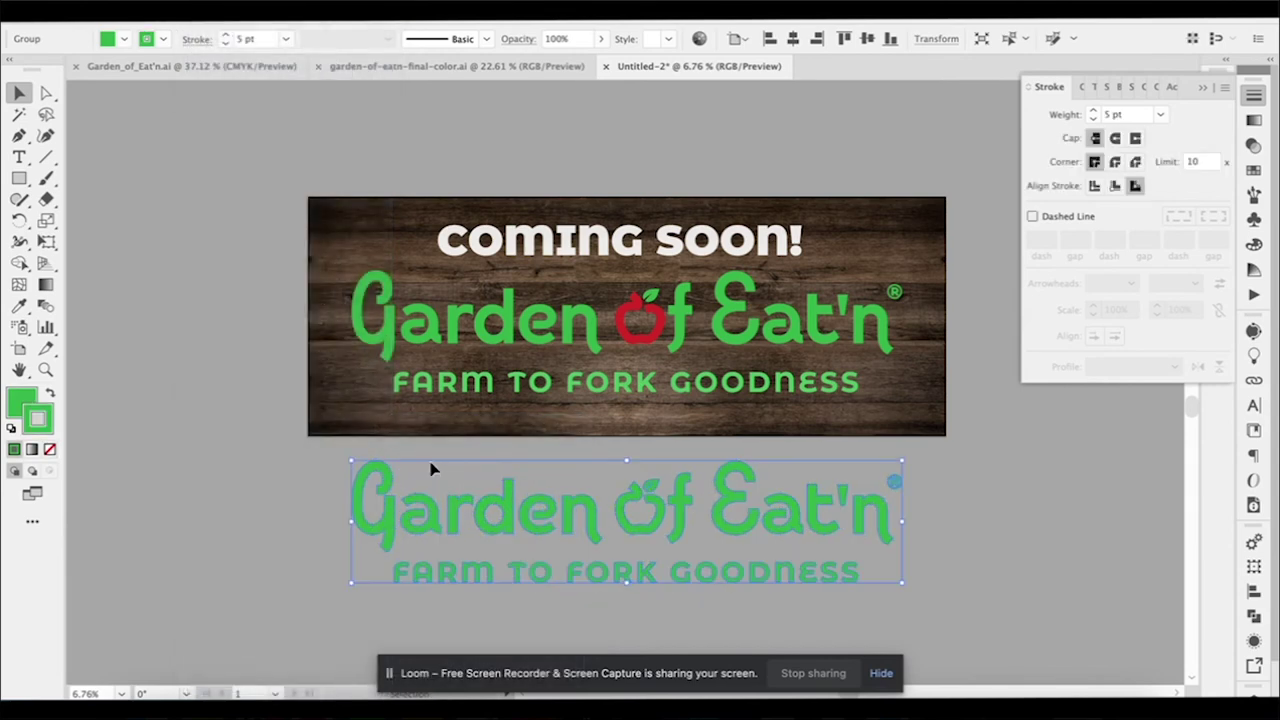
pyautogui.click(226, 36)
pyautogui.click(226, 36)
pyautogui.click(212, 2)
pyautogui.moveTo(378, 437)
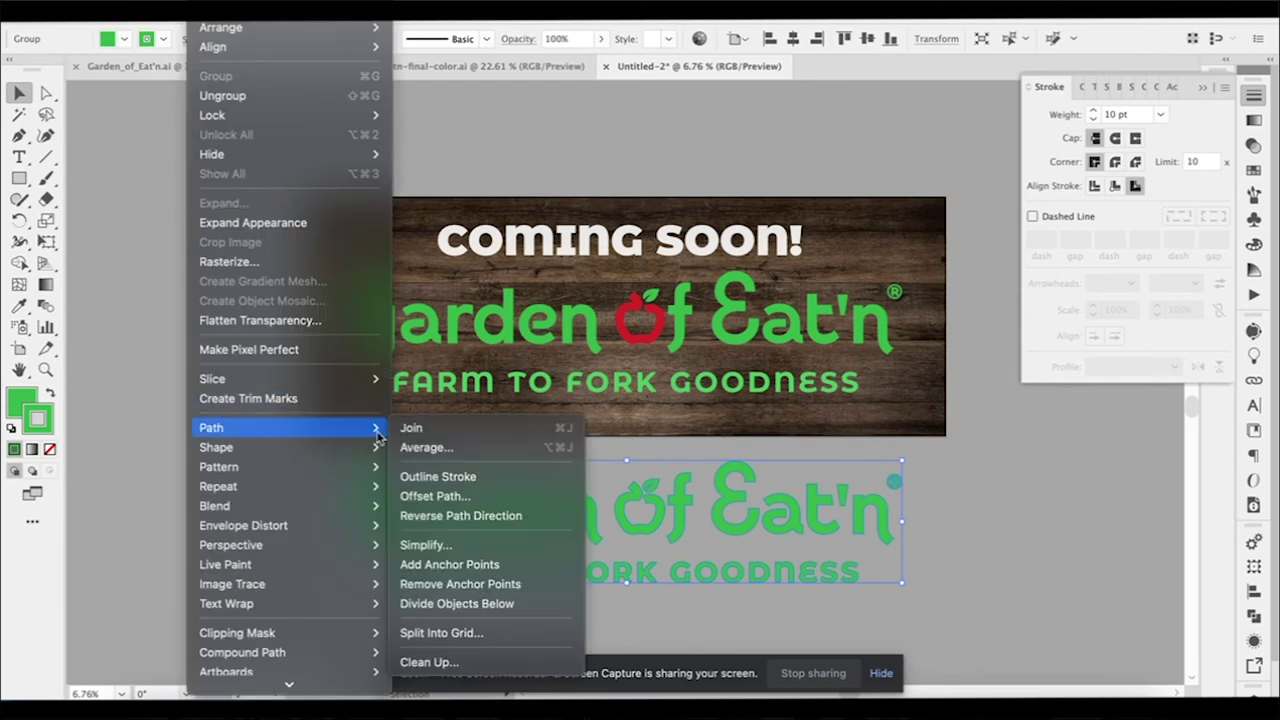
pyautogui.click(434, 476)
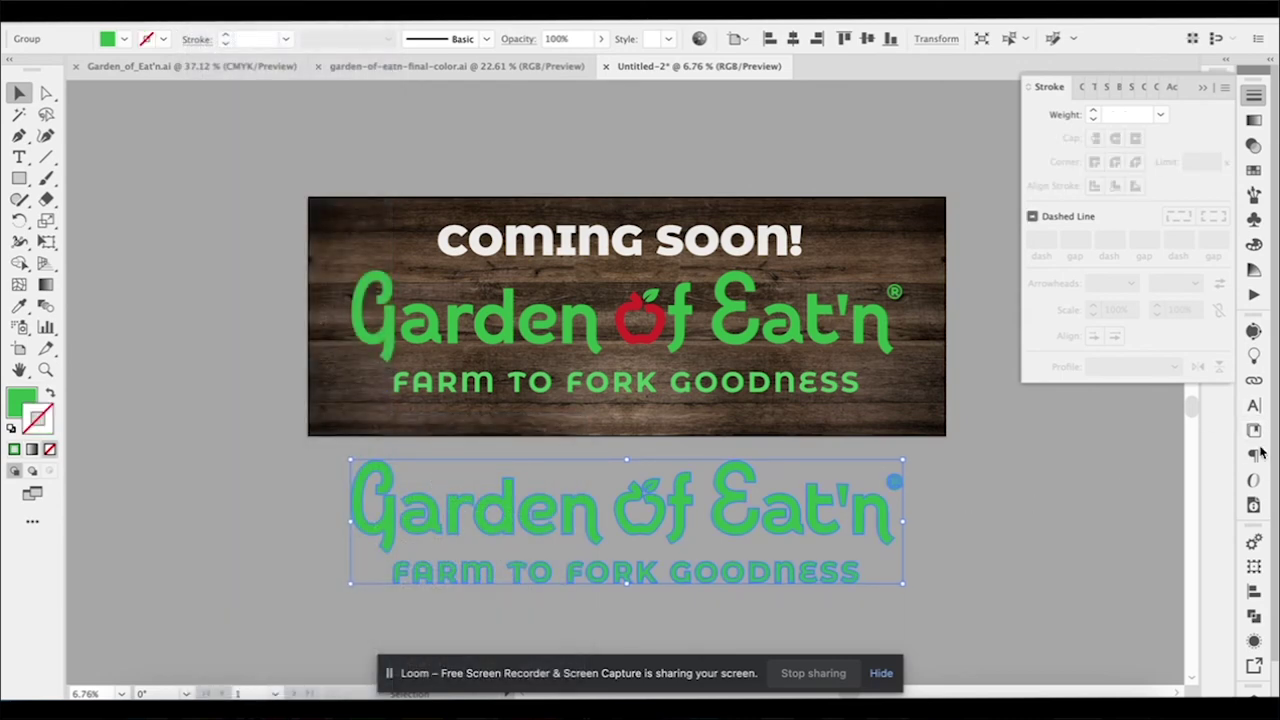
# - Unite all the outlined logo shapes into a single green silhouette using Pathfinder
pyautogui.click(1254, 405)
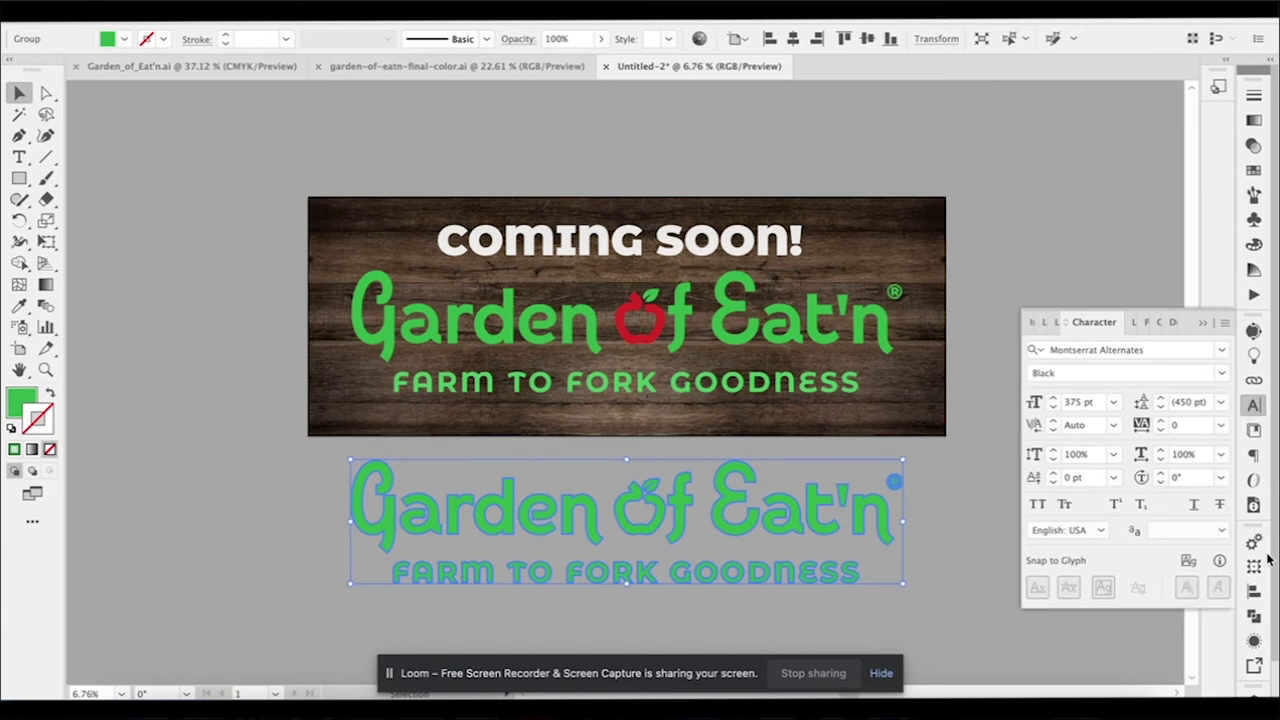
pyautogui.click(1254, 591)
pyautogui.click(1254, 616)
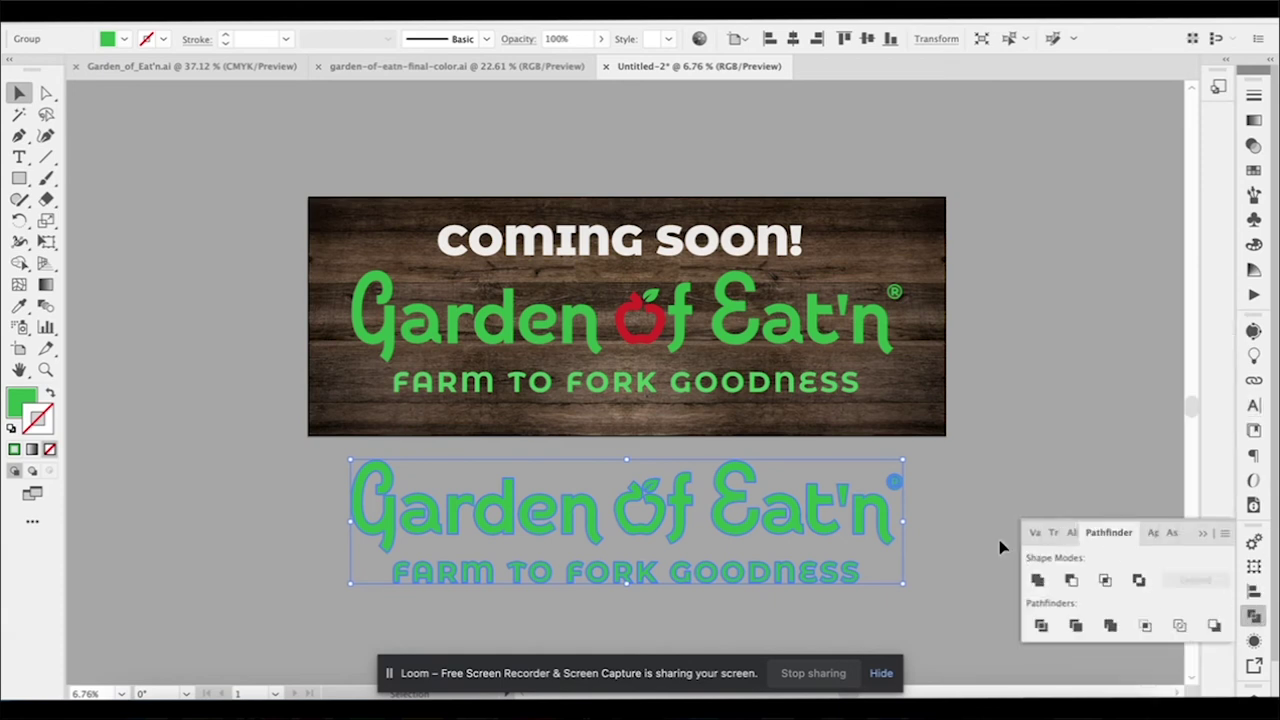
pyautogui.click(1036, 582)
pyautogui.click(24, 400)
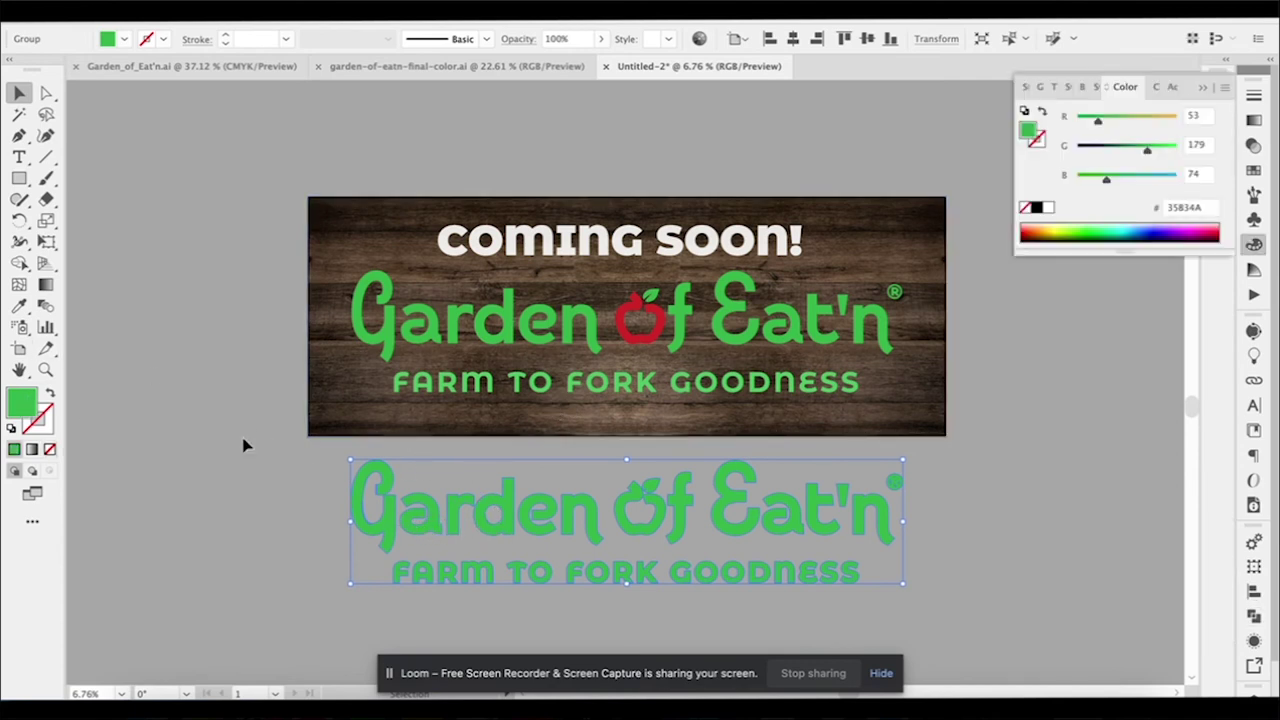
# - Fill the merged silhouette with the wood's dark brown #1B120C using the Eyedropper
pyautogui.click(18, 307)
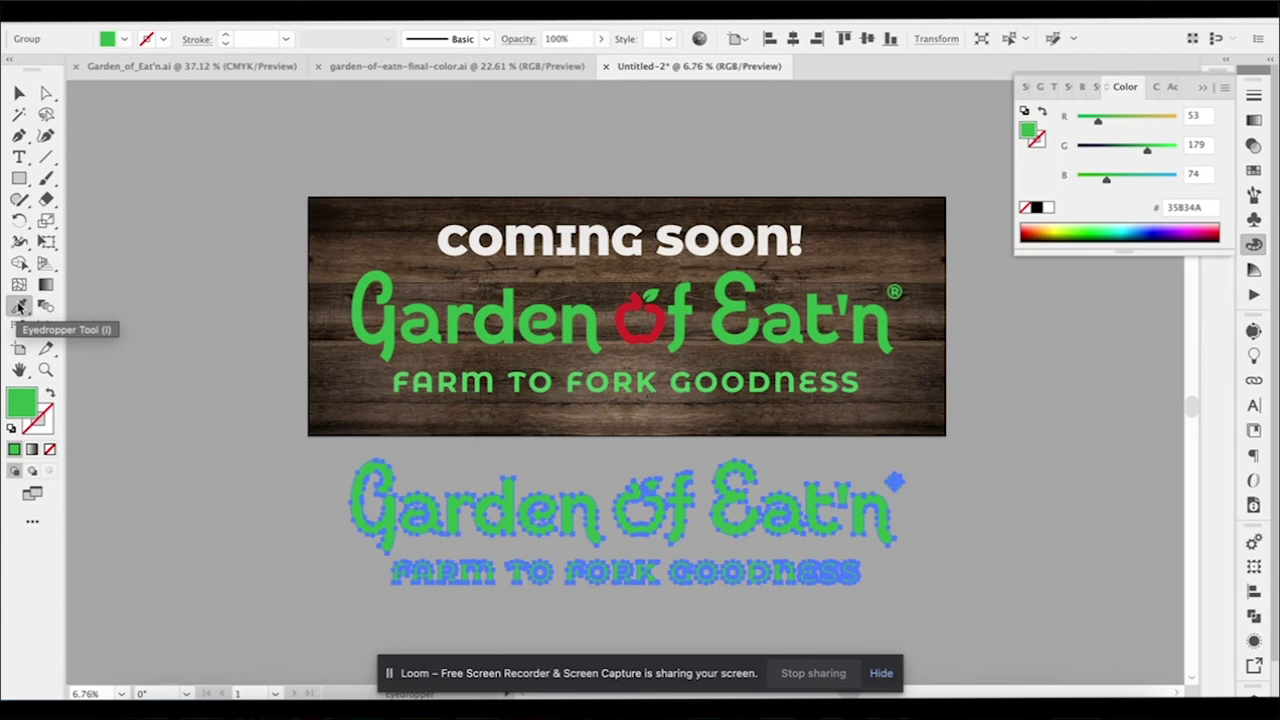
pyautogui.click(328, 208)
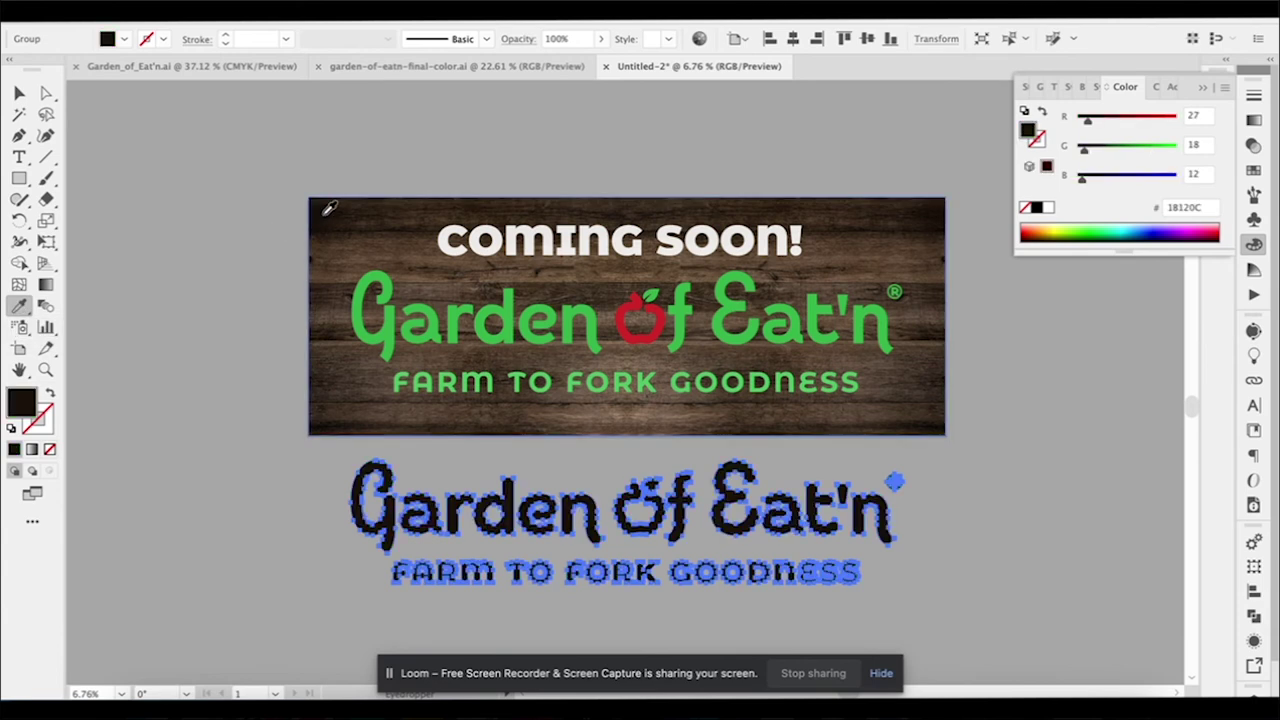
pyautogui.press('v')
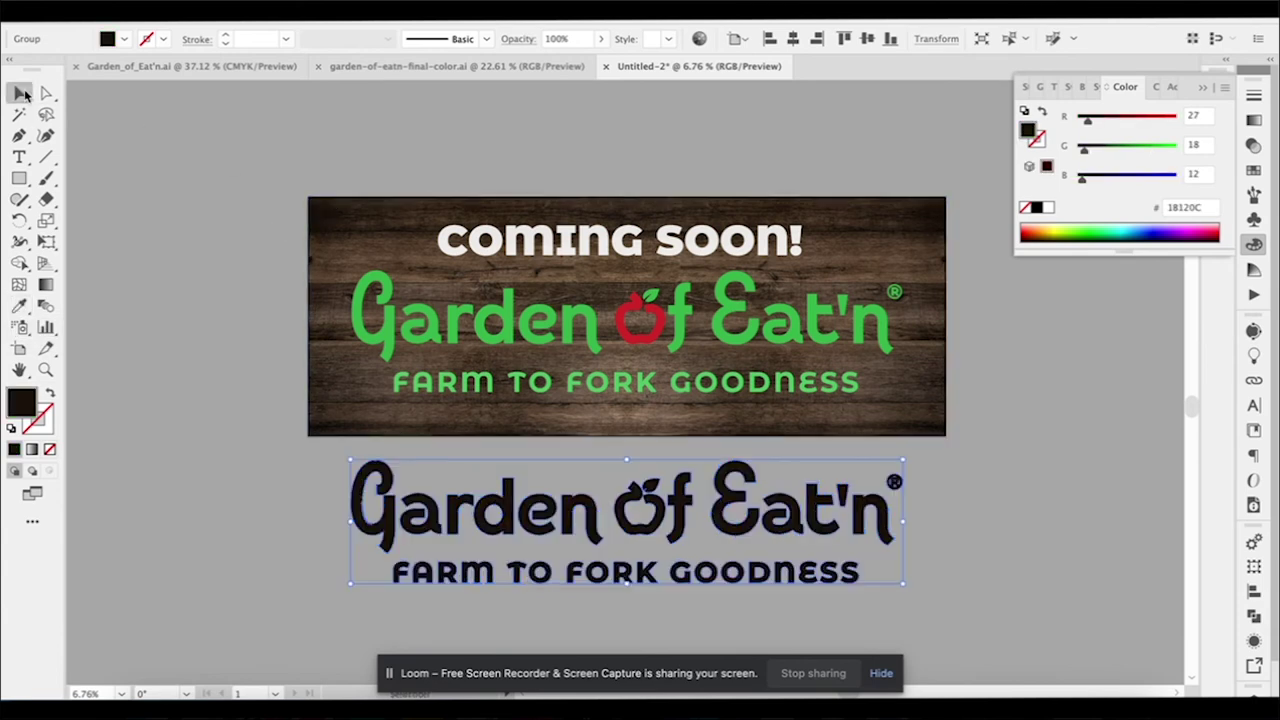
# - Move the dark silhouette onto the banner and send it behind the green logo as an outline
pyautogui.moveTo(594, 532); pyautogui.dragTo(598, 344)
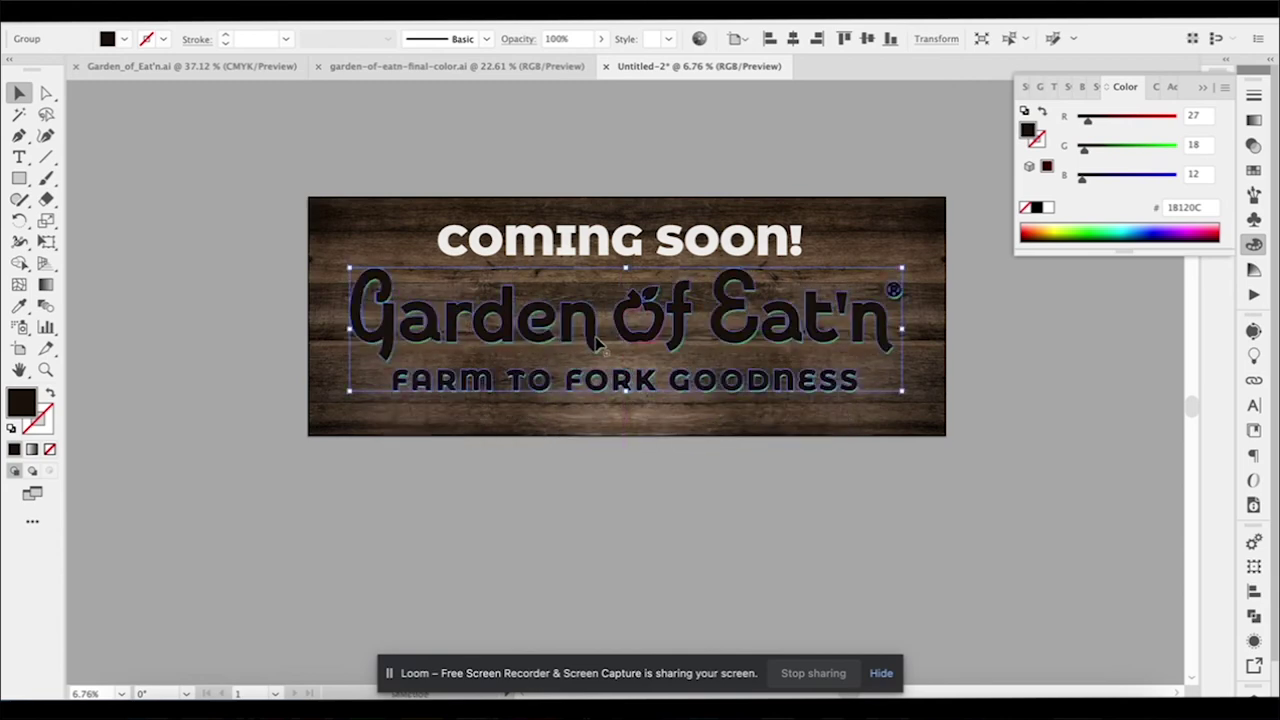
pyautogui.press('a')
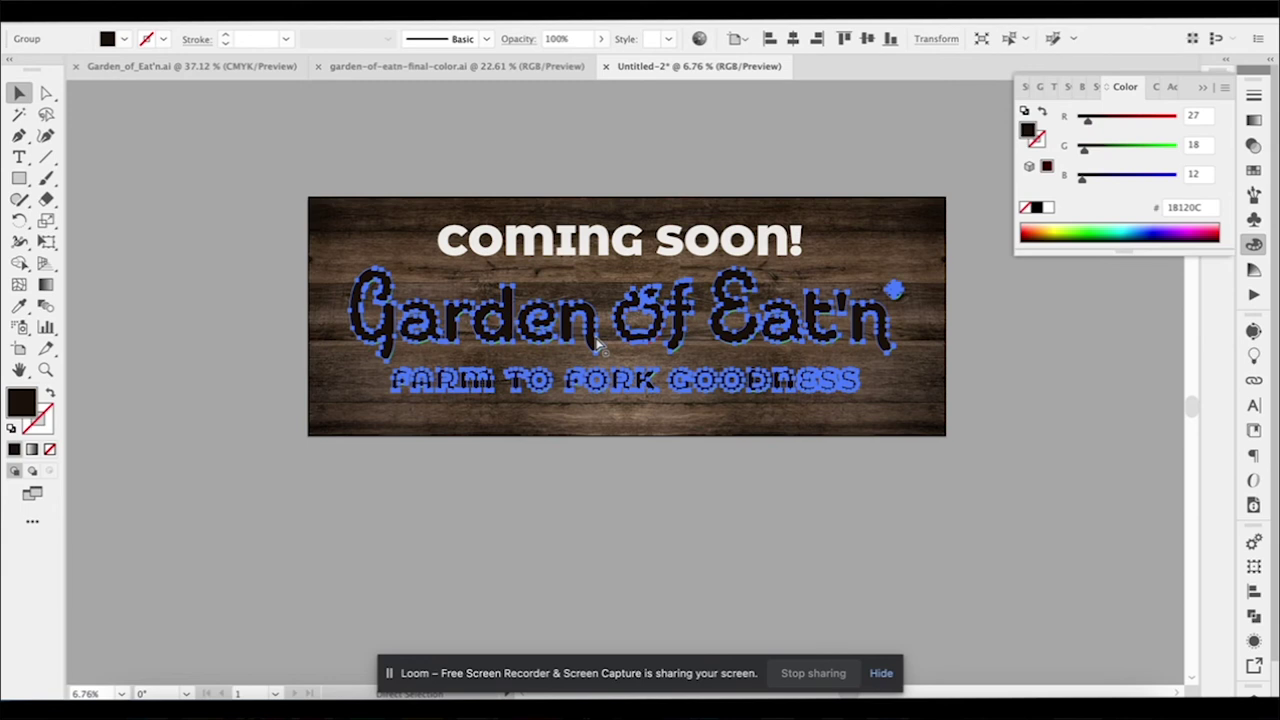
pyautogui.press('super+bracketleft')
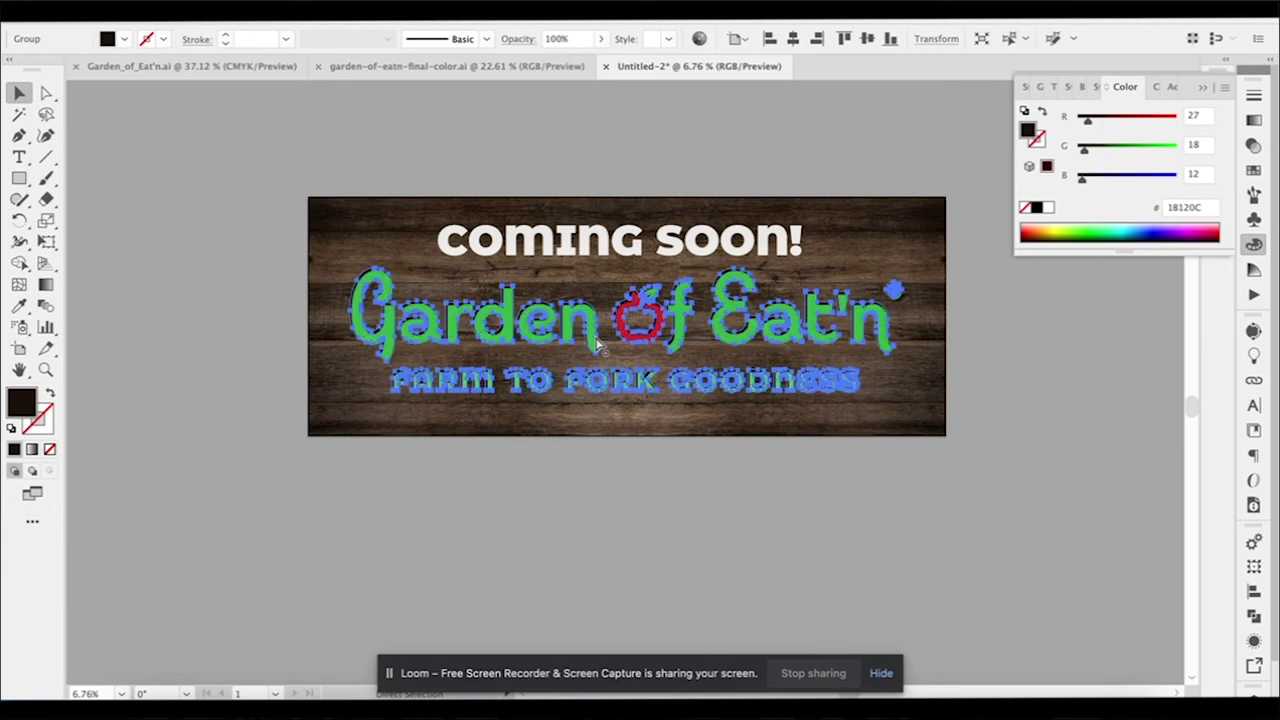
pyautogui.press('v')
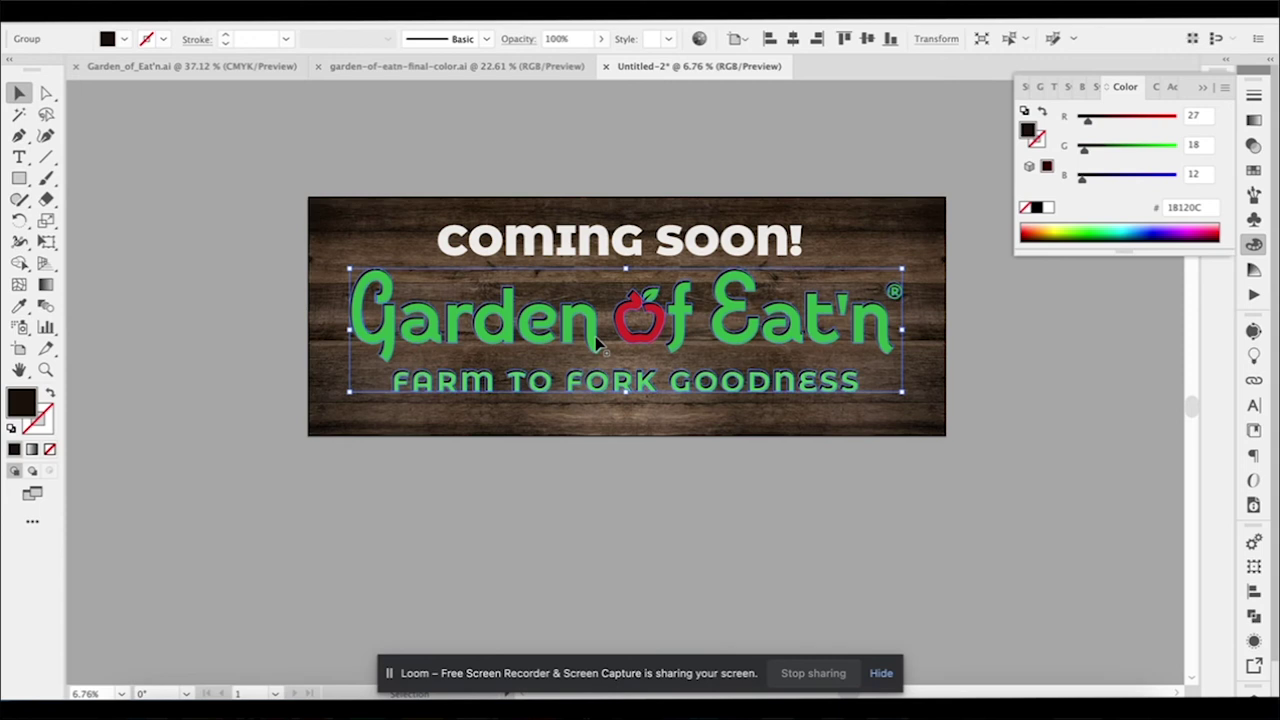
pyautogui.click(1098, 400)
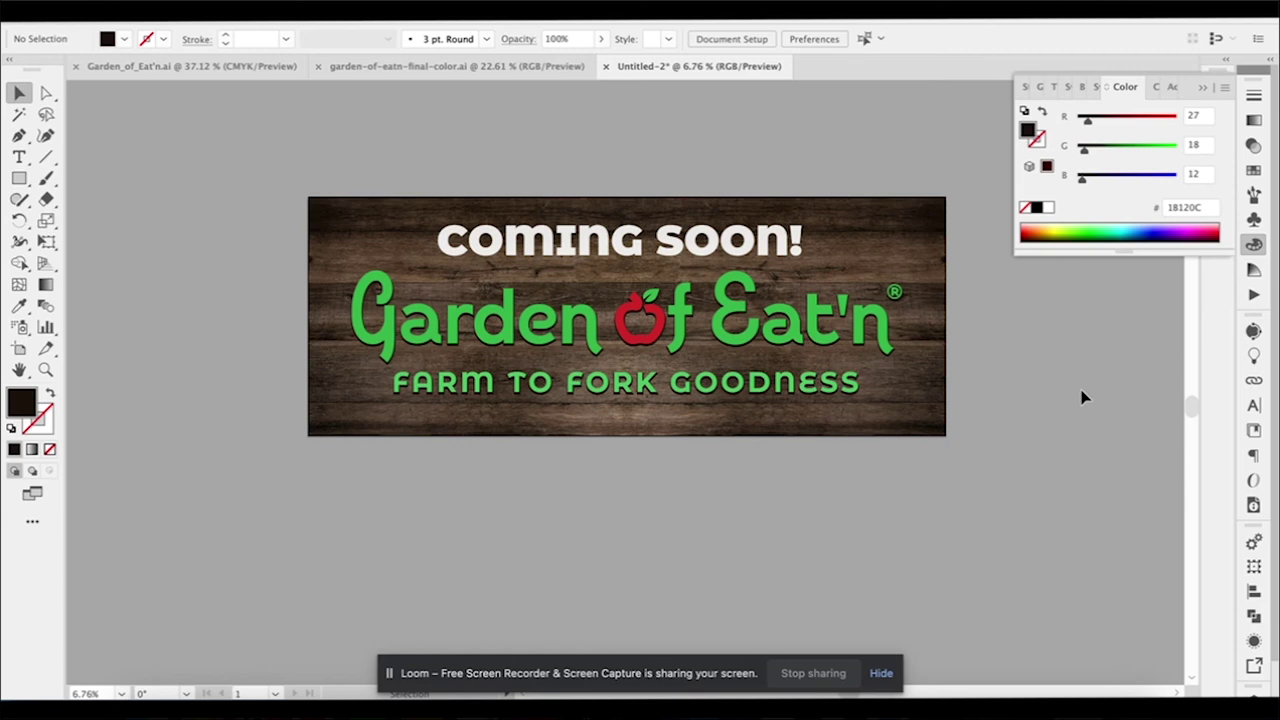
pyautogui.click(770, 240)
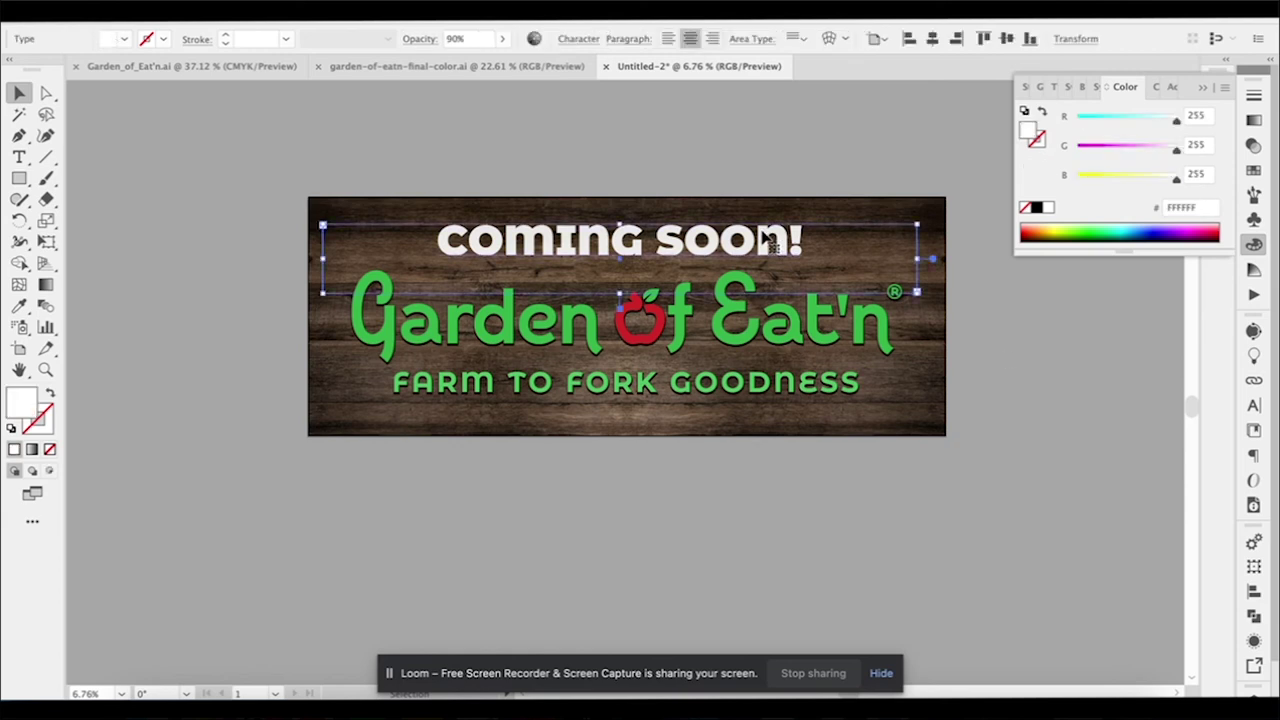
pyautogui.press('super')
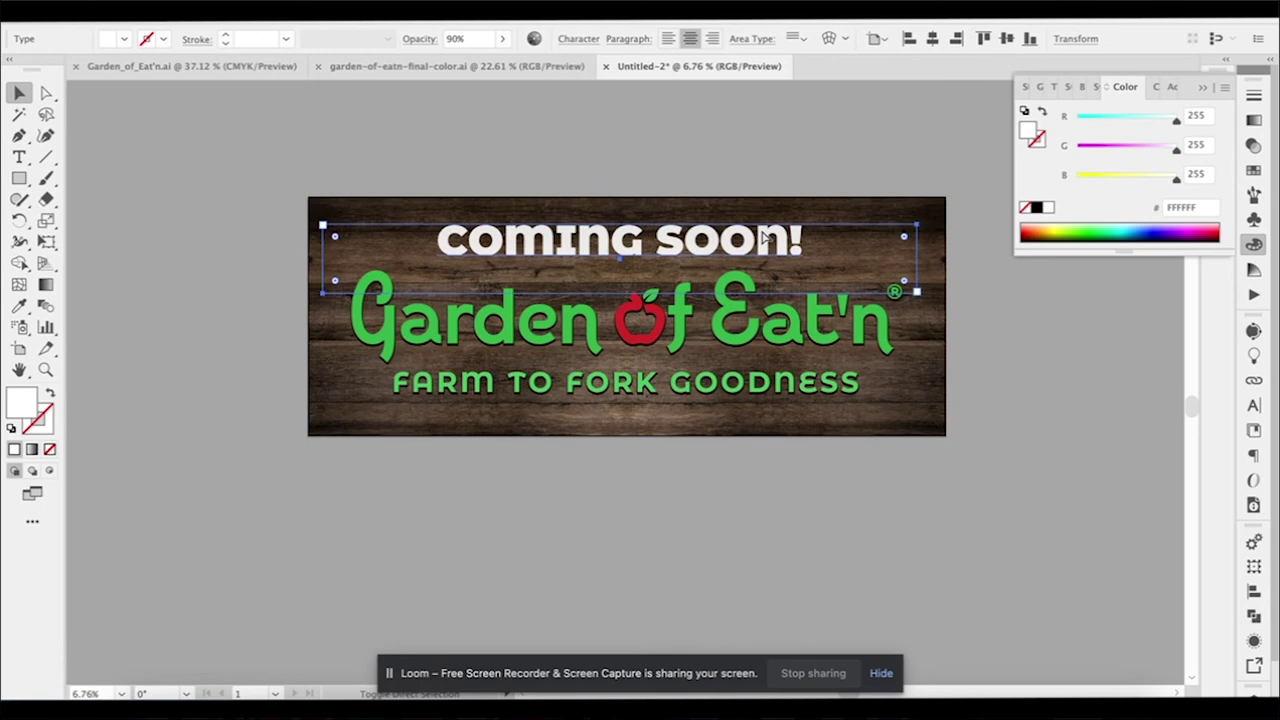
pyautogui.click(806, 165)
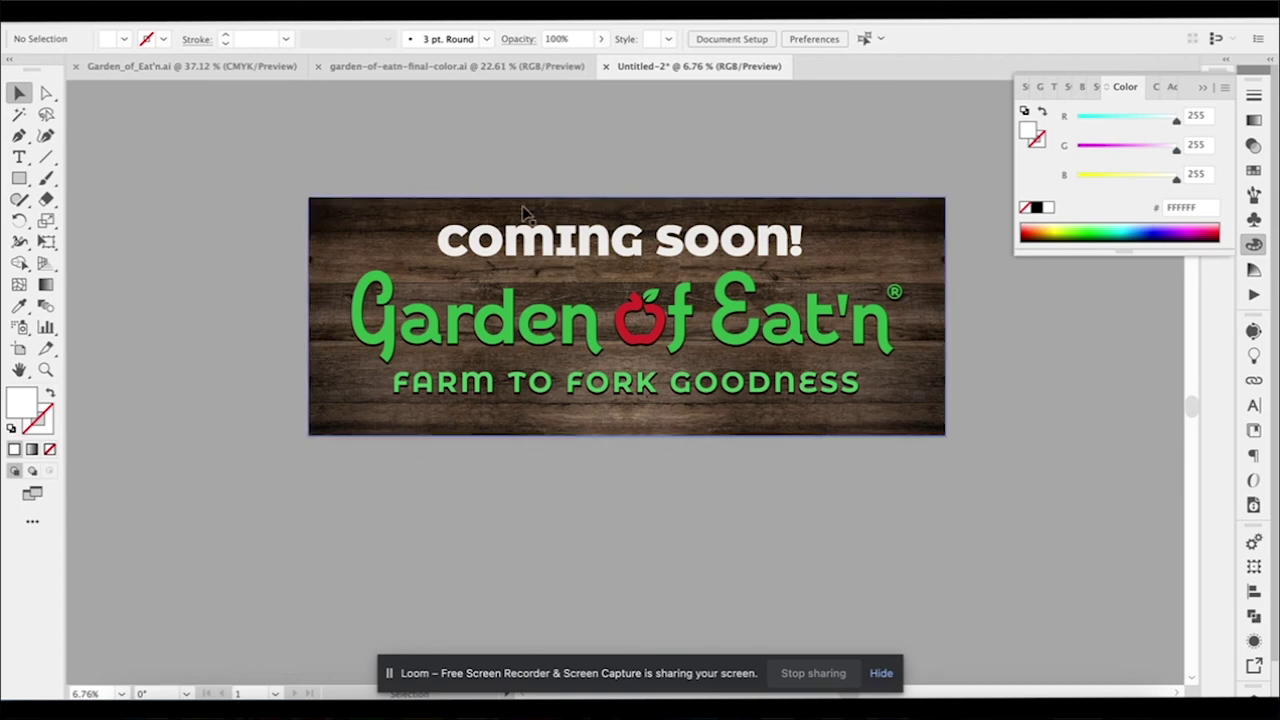
# - Show rulers and place guides just inside the banner's top and left edges to frame a safe area
pyautogui.press('super+r')
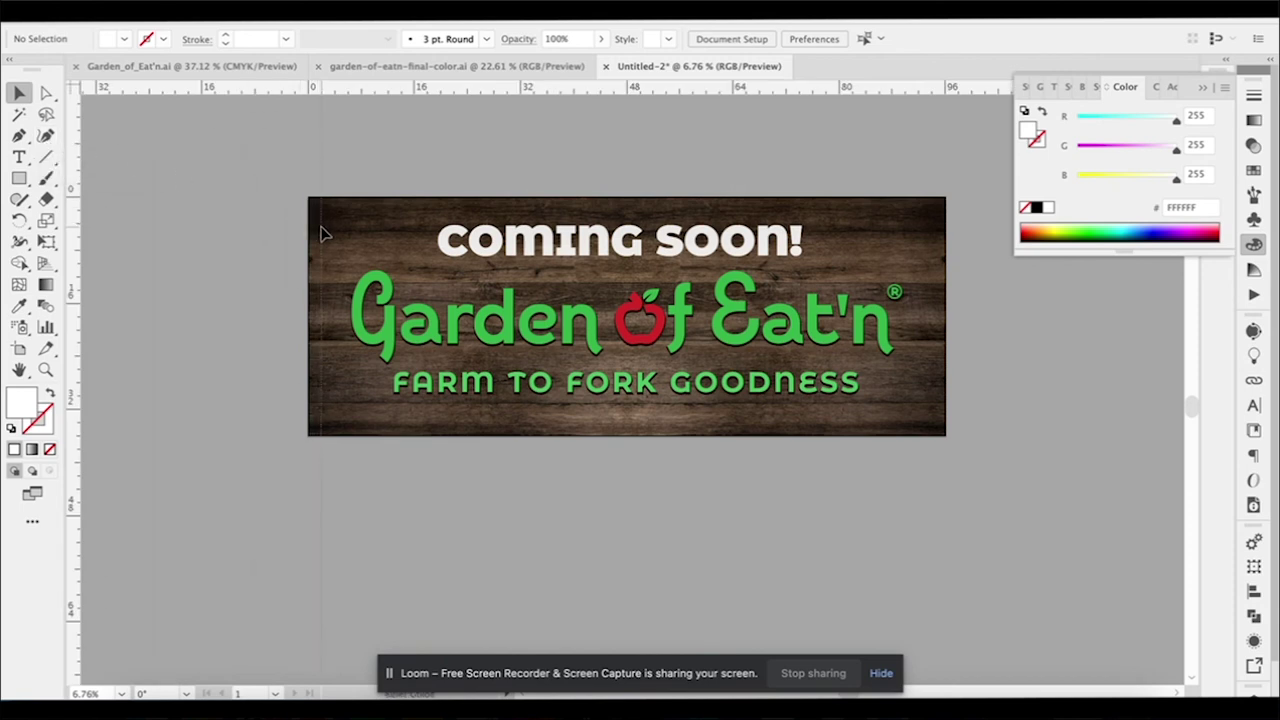
pyautogui.moveTo(314, 92); pyautogui.dragTo(320, 210)
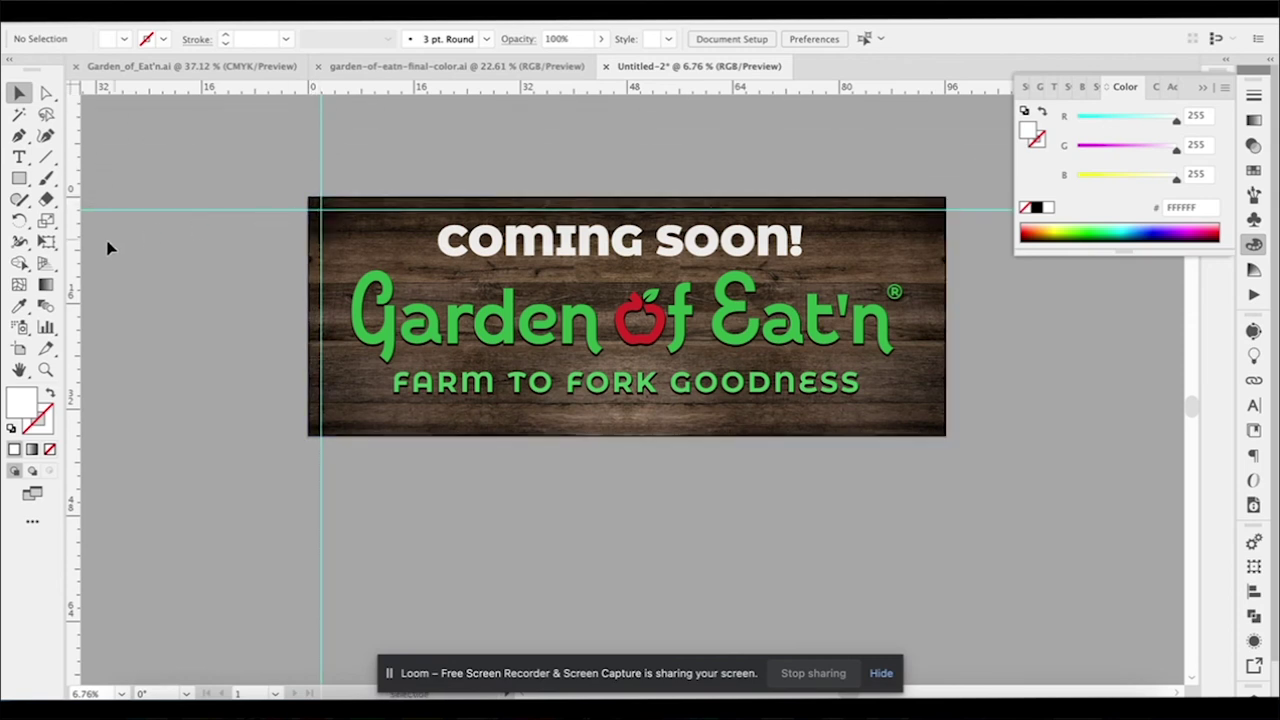
pyautogui.click(930, 338)
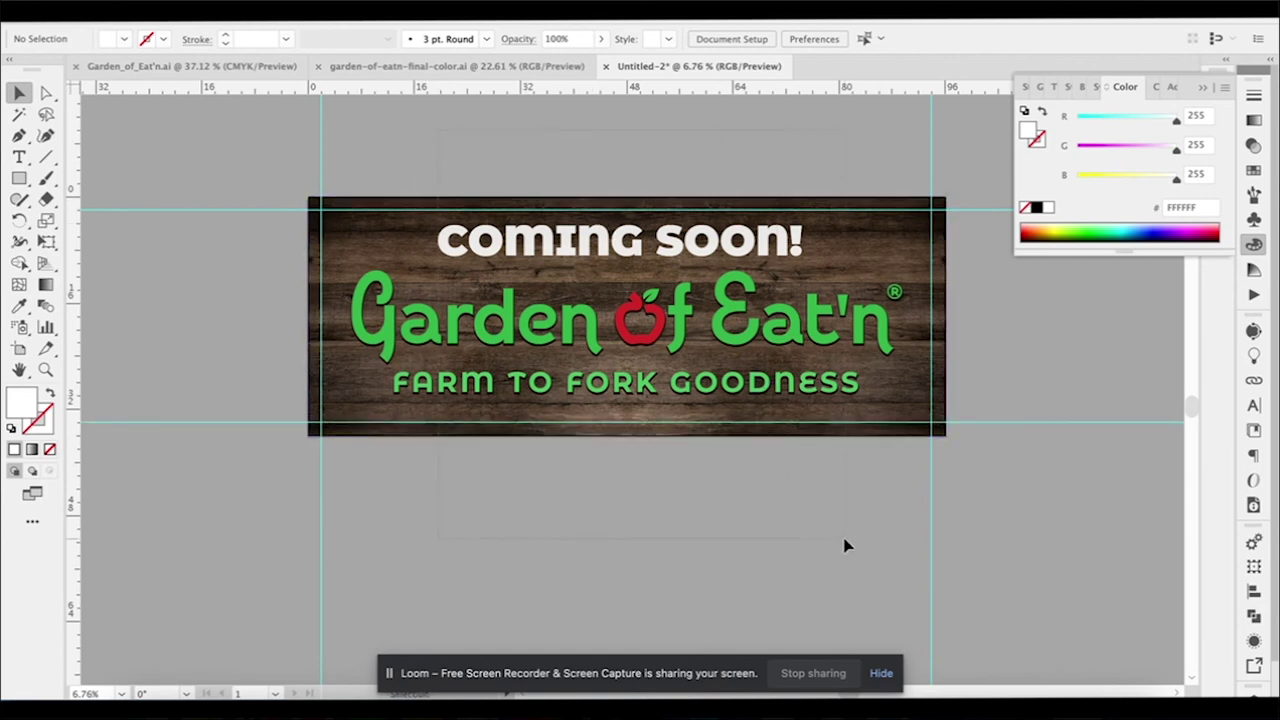
pyautogui.press('super+a')
pyautogui.press('super+shift+a')
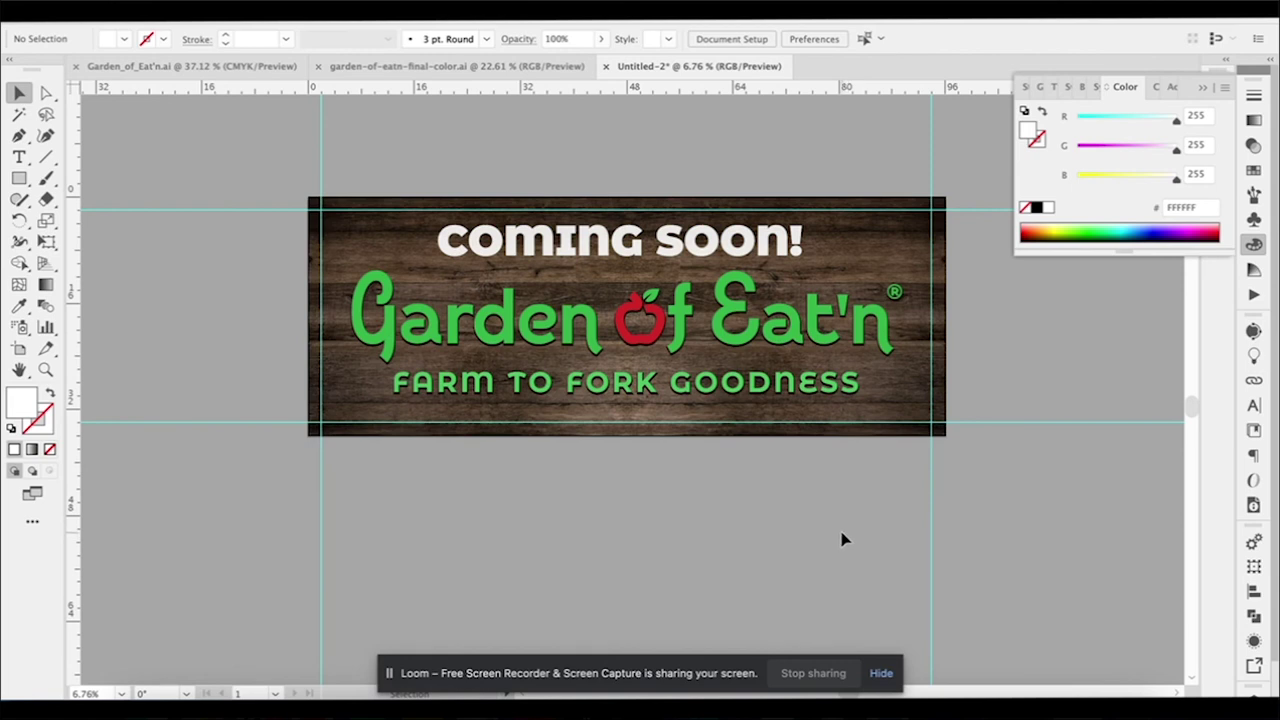